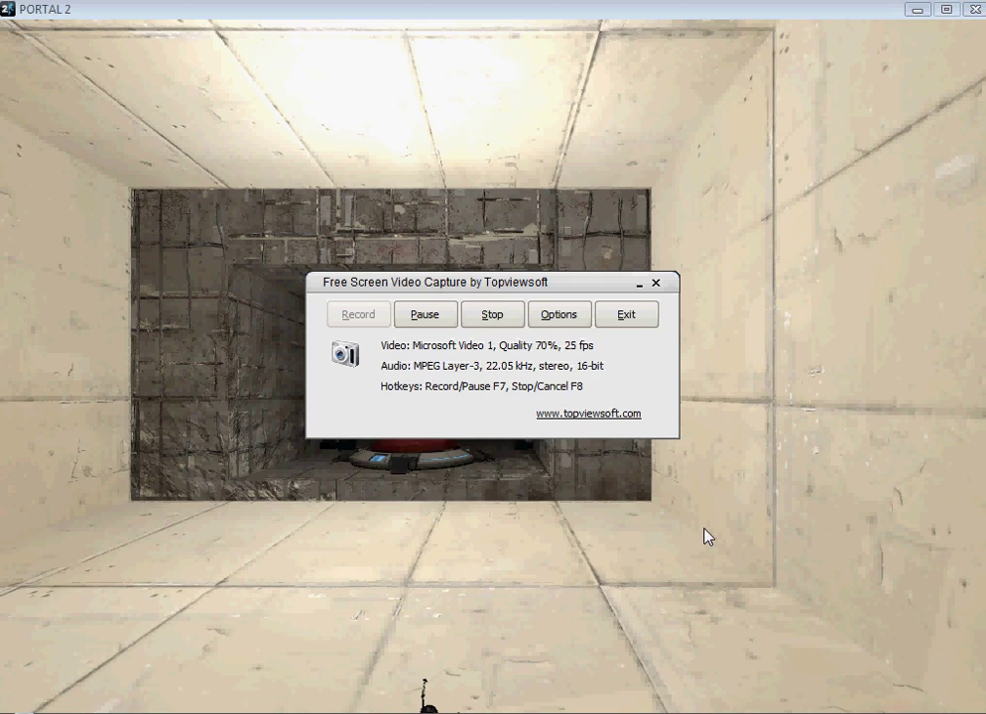
- Walk through the finished test chamber to the floor button and examine the fizzler field from both sides
click(388, 209)
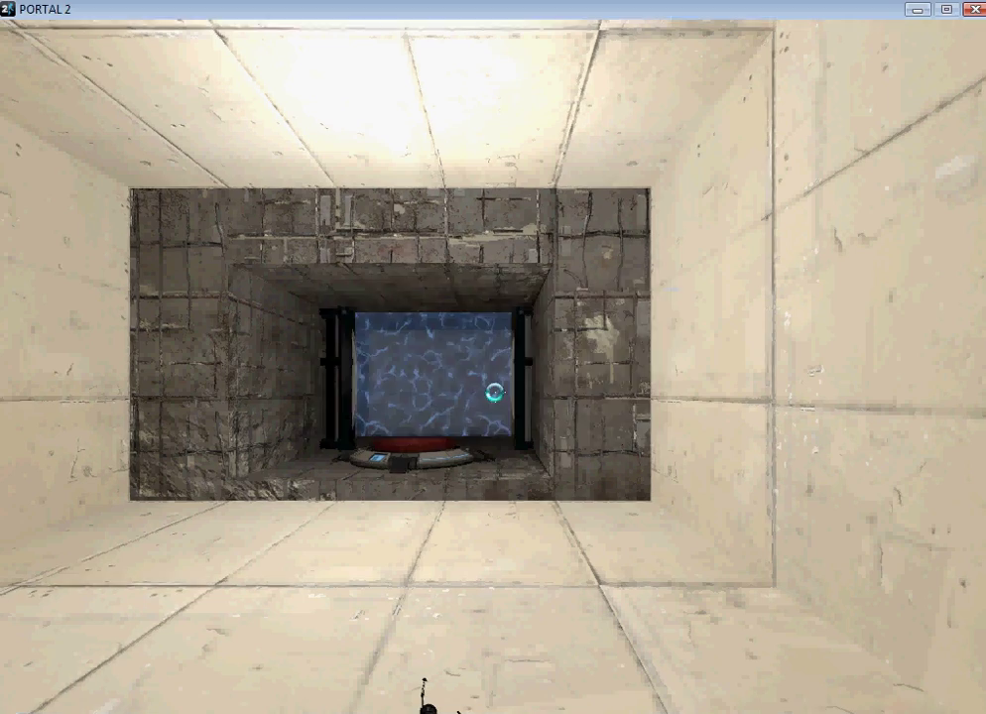
key(w)
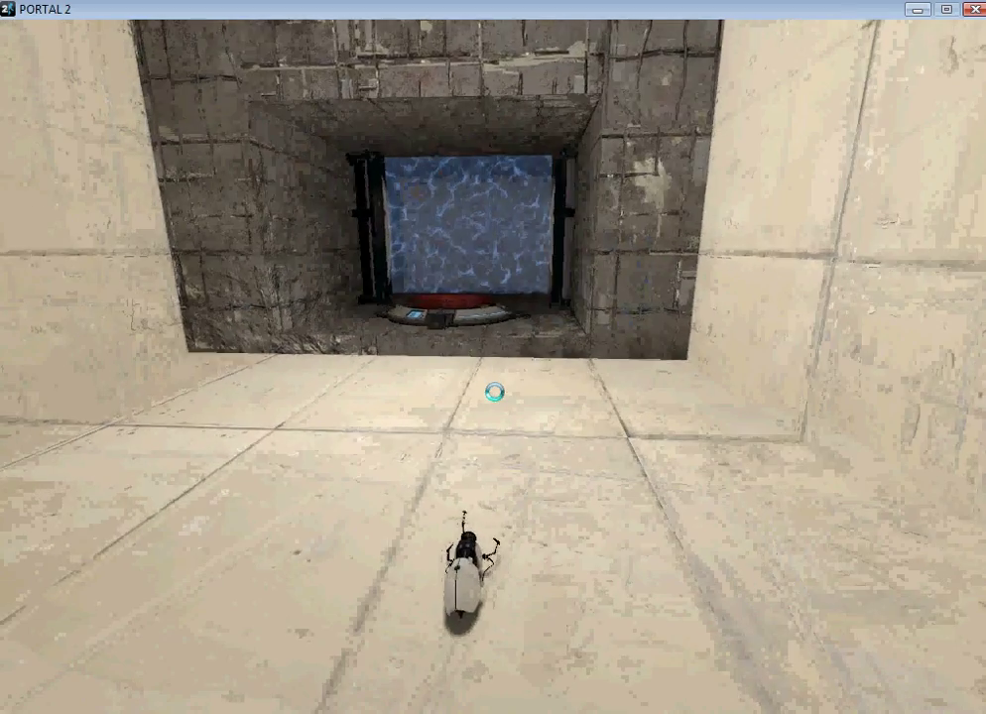
click(516, 397)
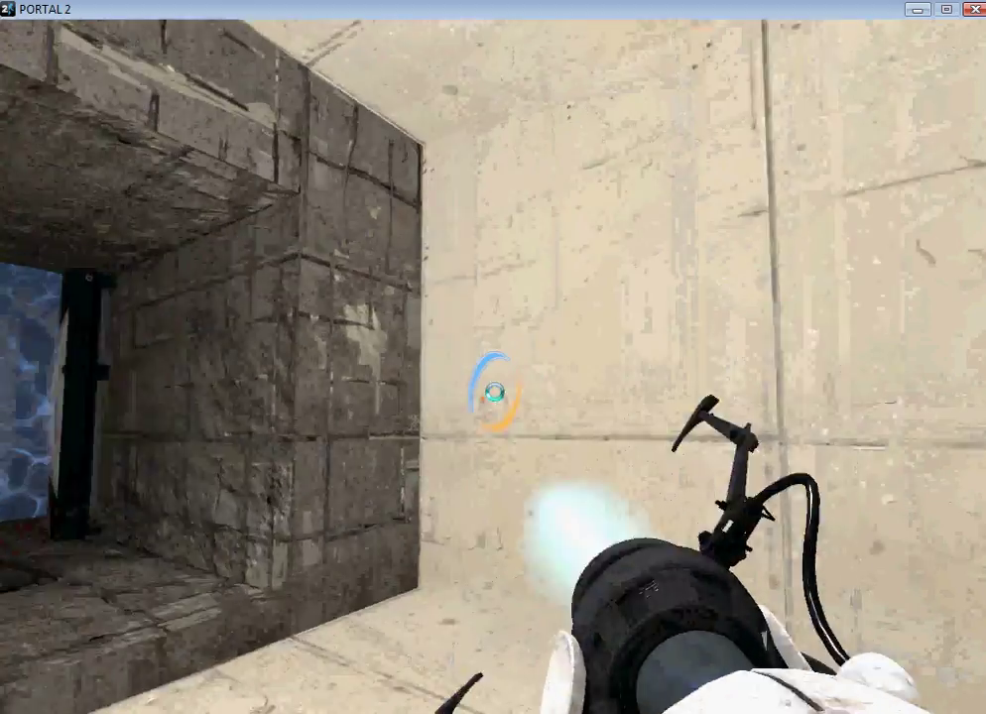
right_click(493, 393)
key(w)
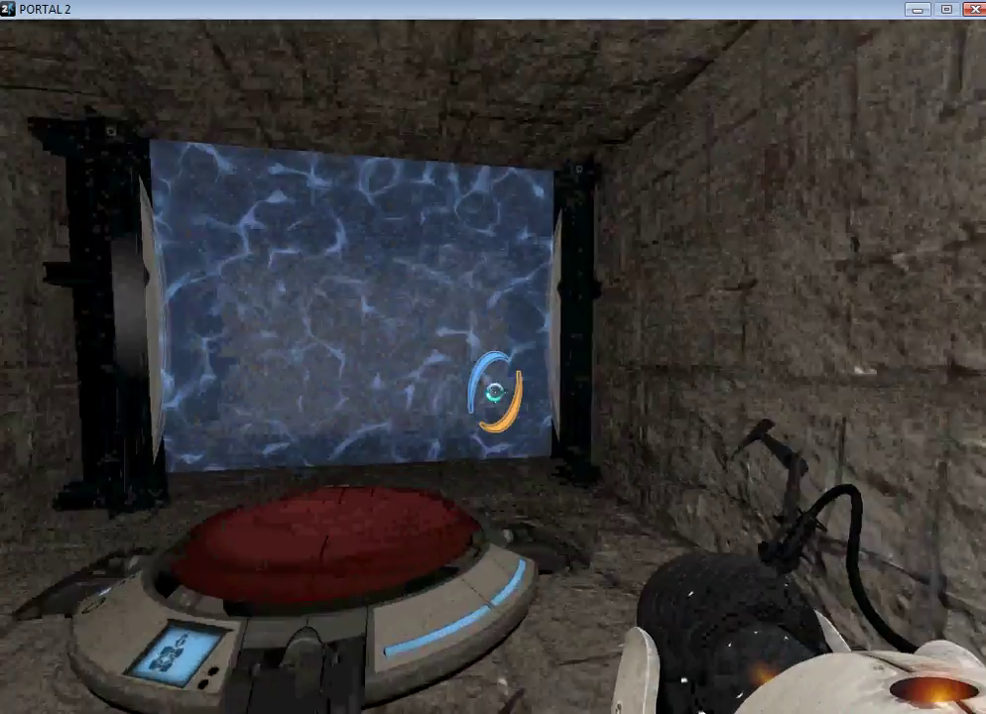
key(w)
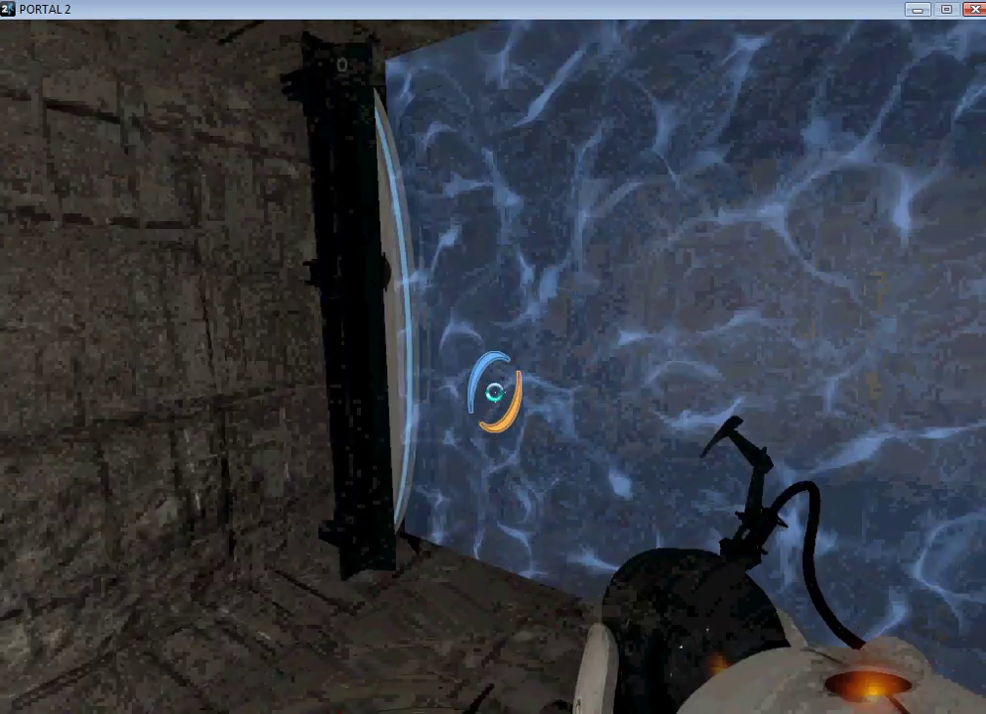
key(s)
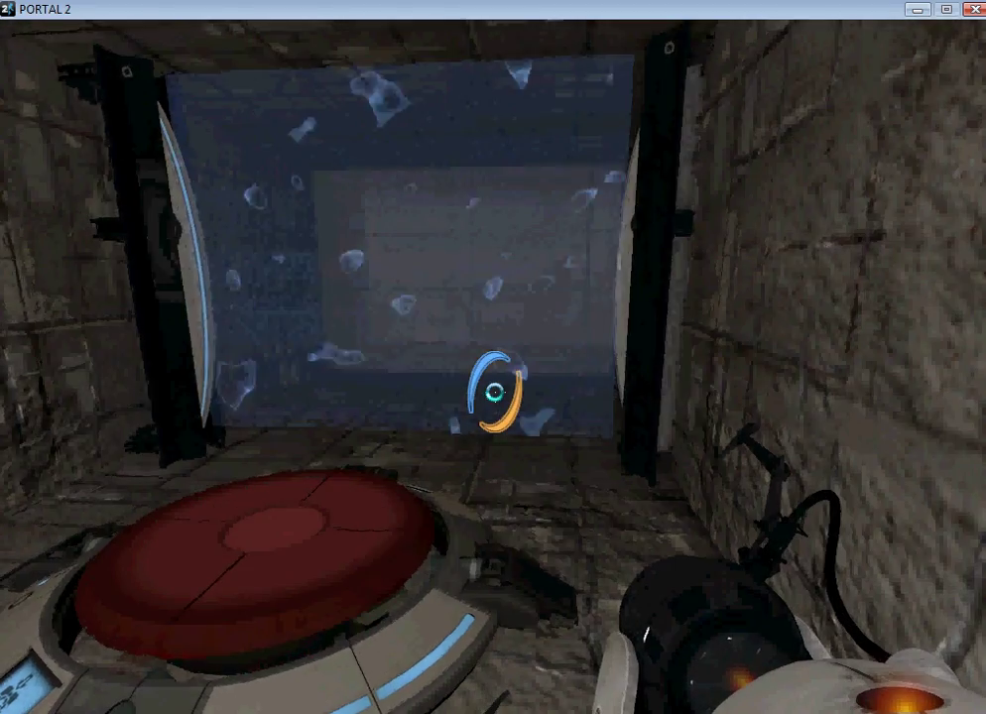
key(w)
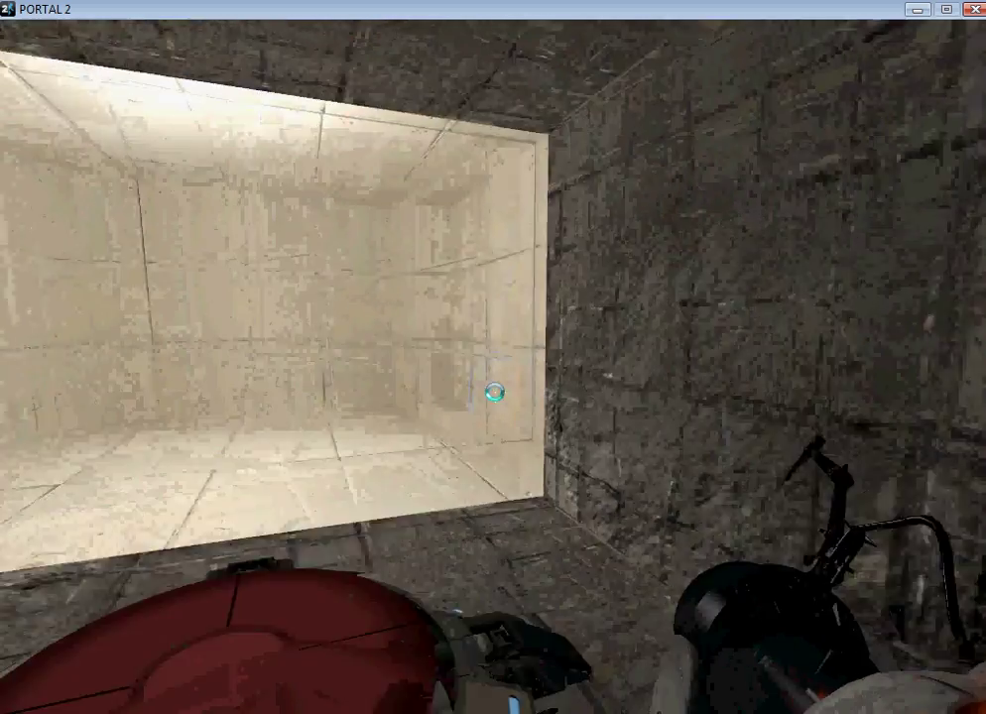
key(s)
- Exit the running level to the main menu, quit Portal 2 and return to the Hammer editor
key(Escape)
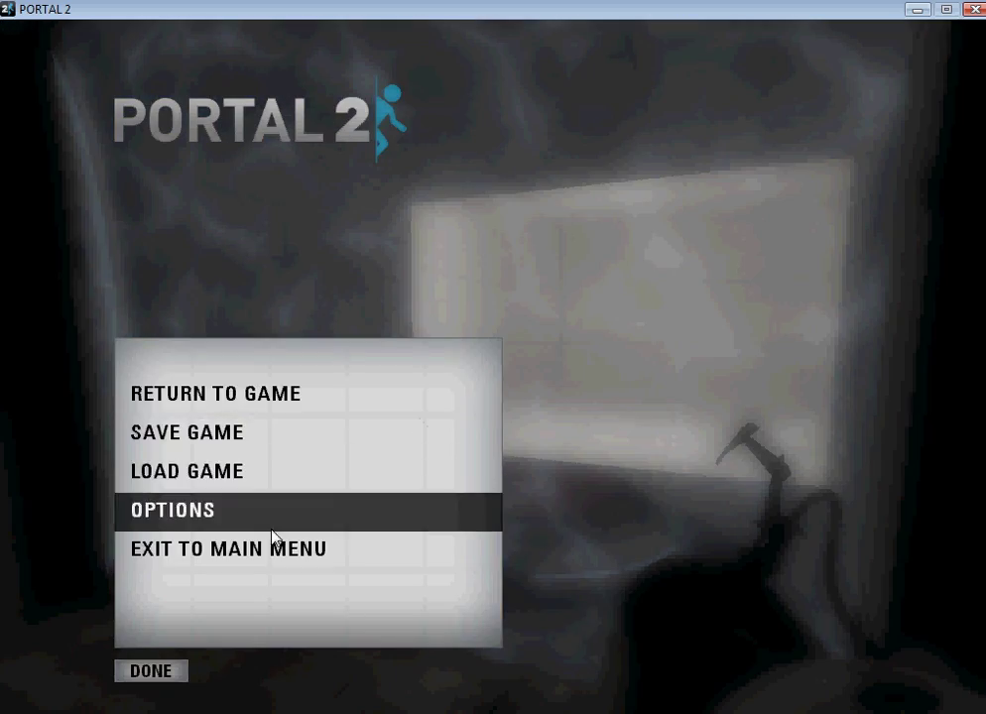
click(229, 549)
click(145, 670)
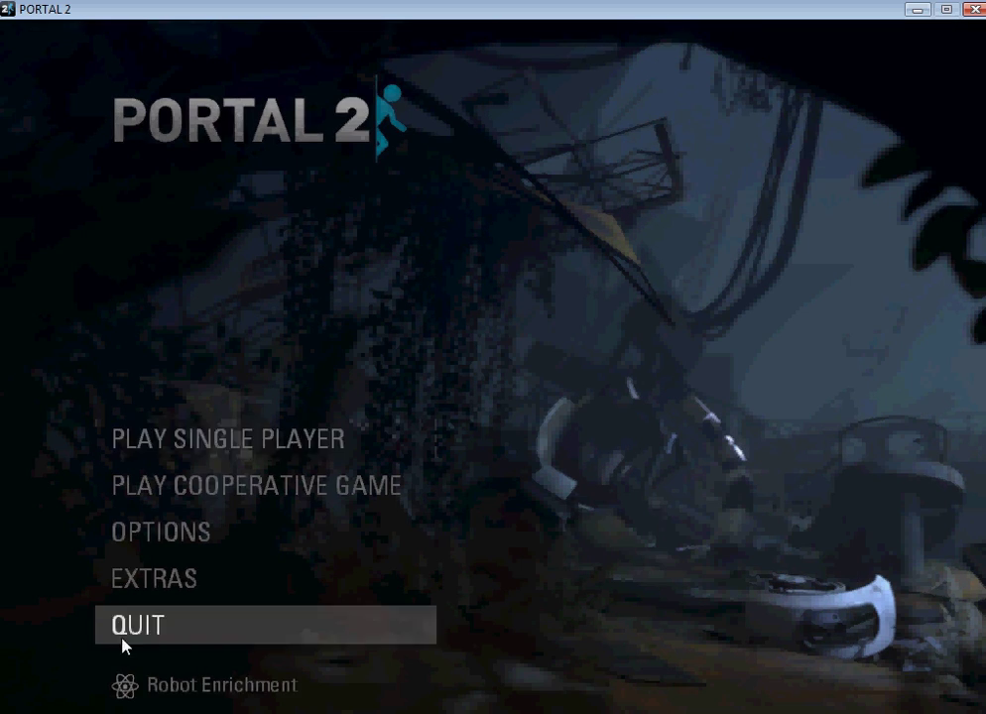
click(124, 634)
click(145, 674)
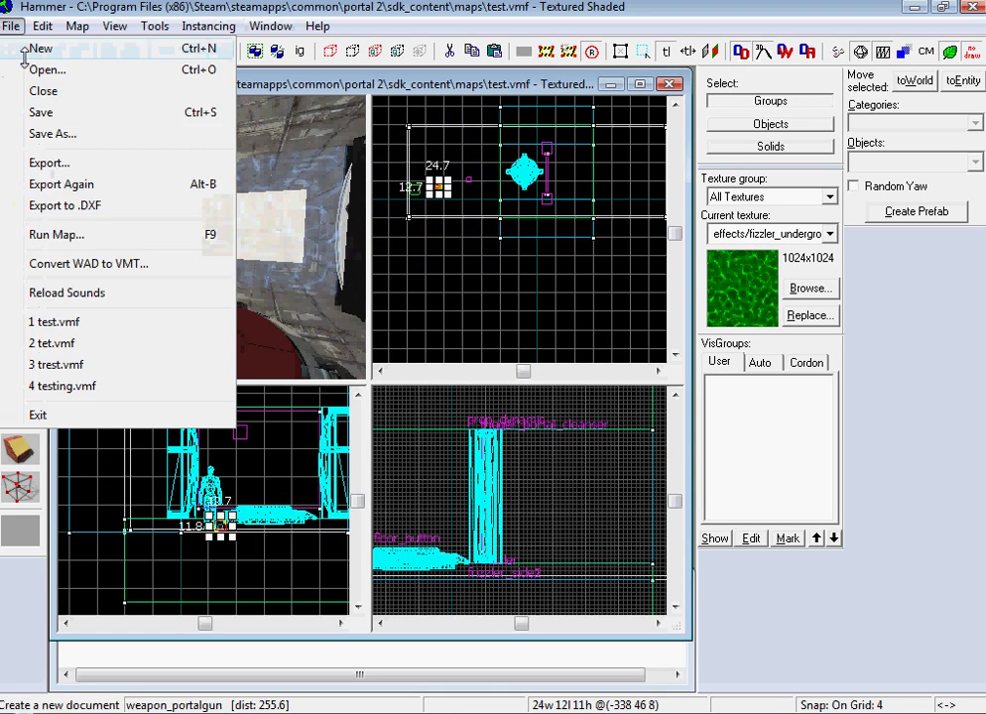
- Create a new map and make concrete/concrete_bts_floor002c the current texture
click(29, 49)
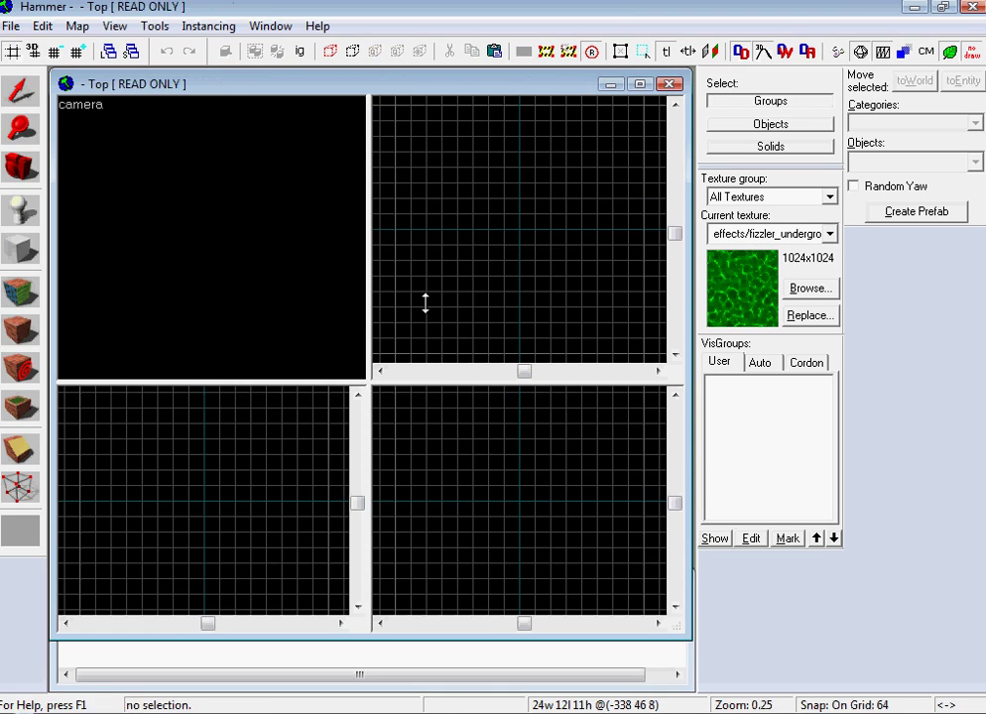
click(809, 288)
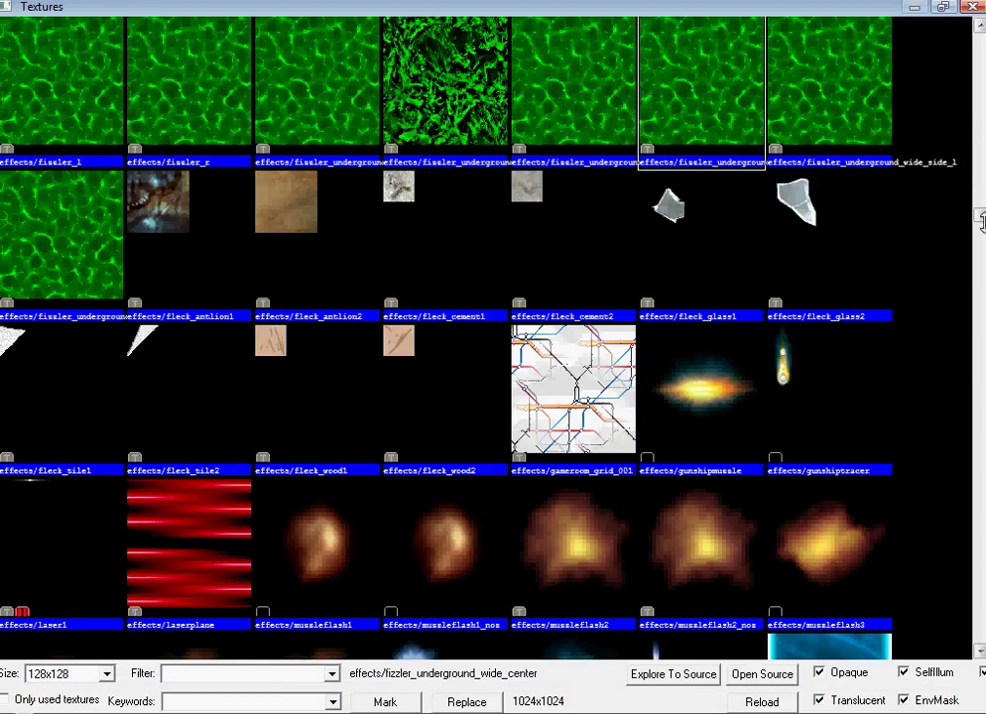
drag(982, 218, 980, 89)
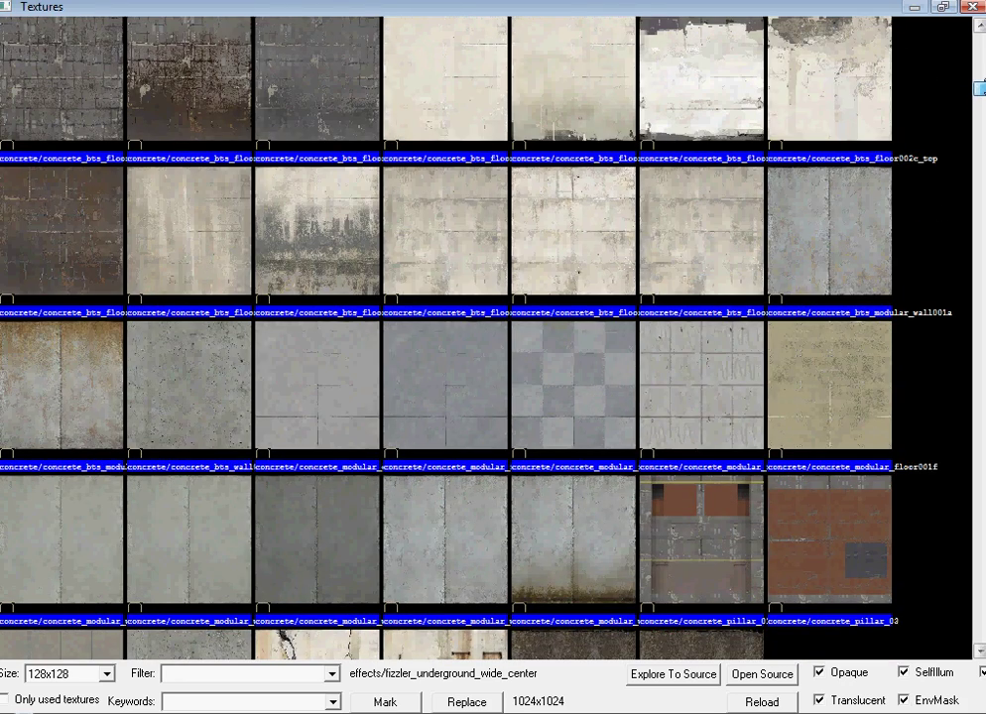
double_click(323, 72)
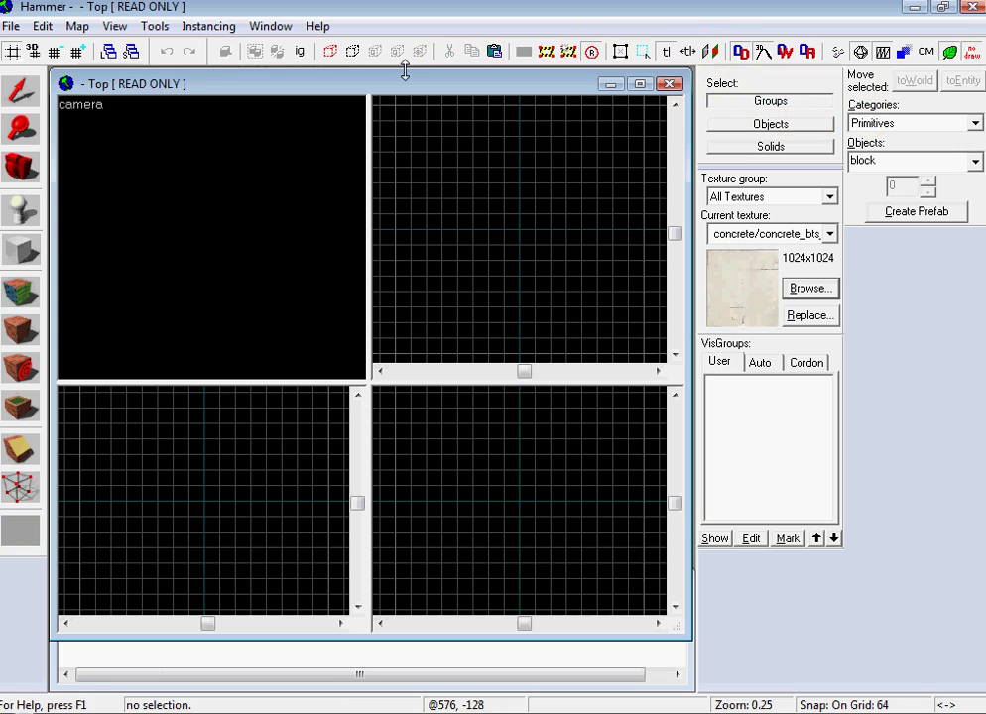
- Create a 320 × 256 × 192 unit block with the current texture and hollow it into a room
click(20, 248)
drag(396, 183, 474, 245)
drag(433, 483, 444, 451)
key(Return)
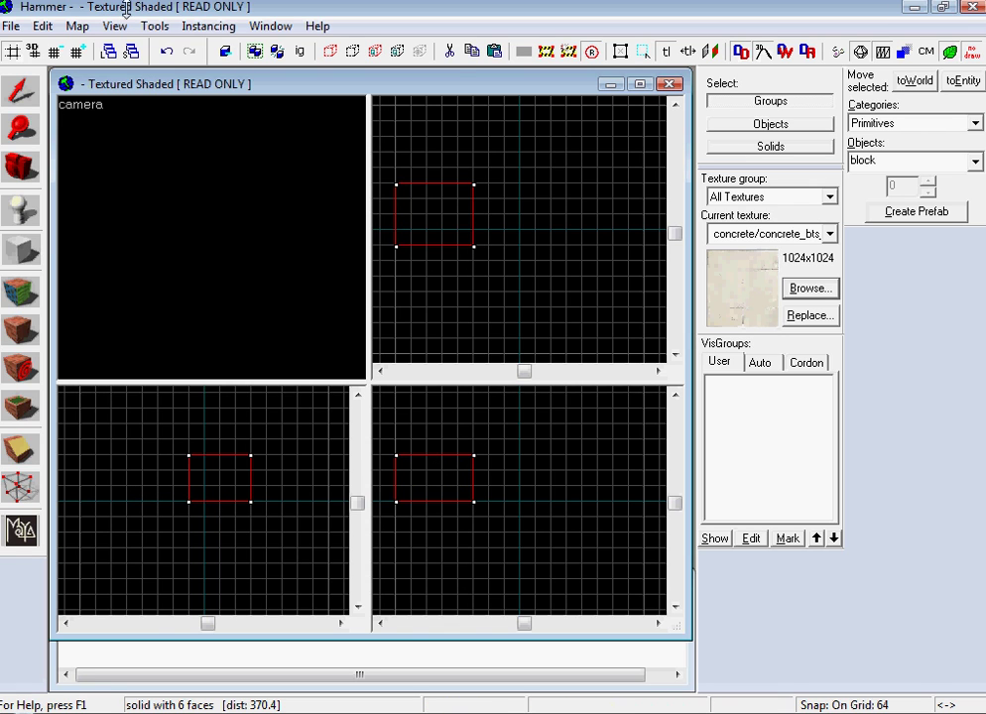
click(154, 26)
click(194, 70)
key(Return)
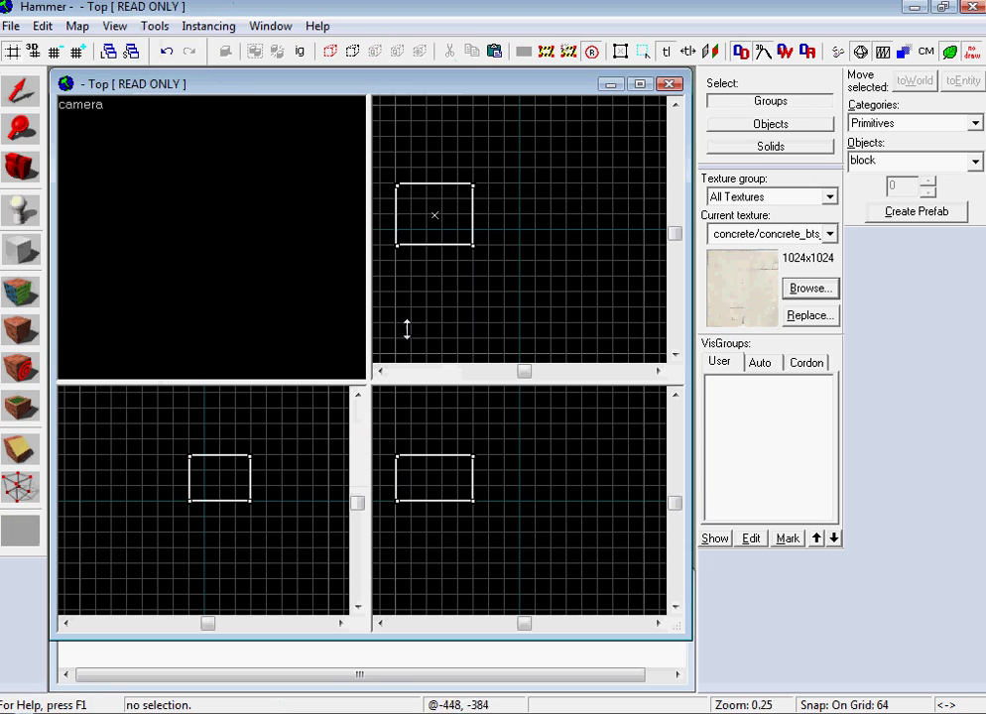
- Stretch the hollow room to 960 units long and 384 units wide, and clear the selection
key(z)
key(w)
scroll(211, 238, up, 5)
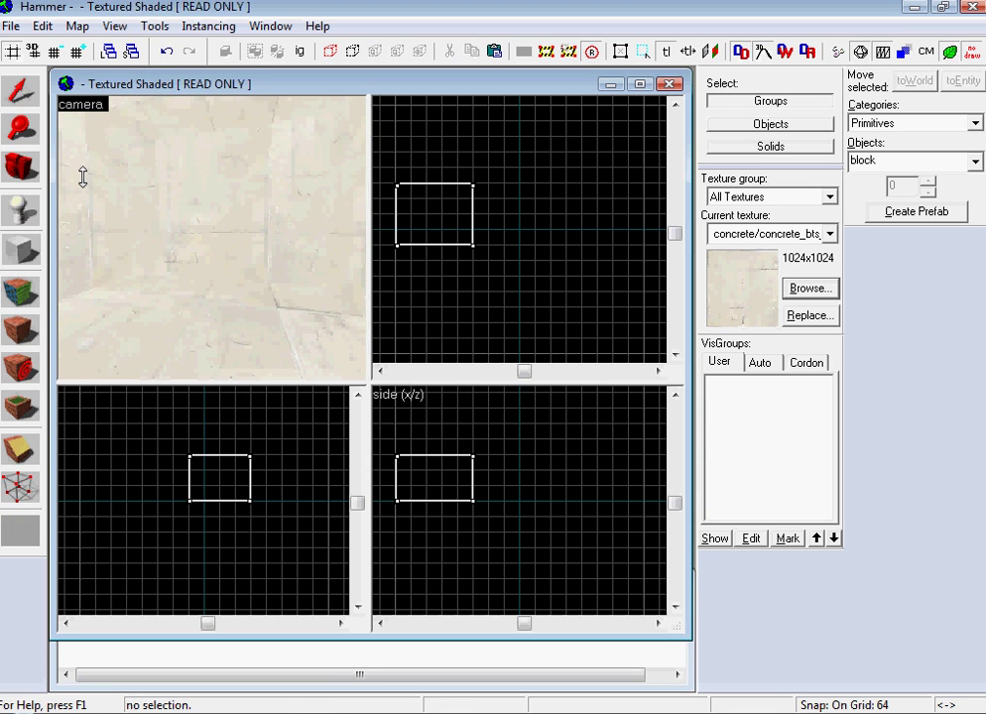
click(182, 238)
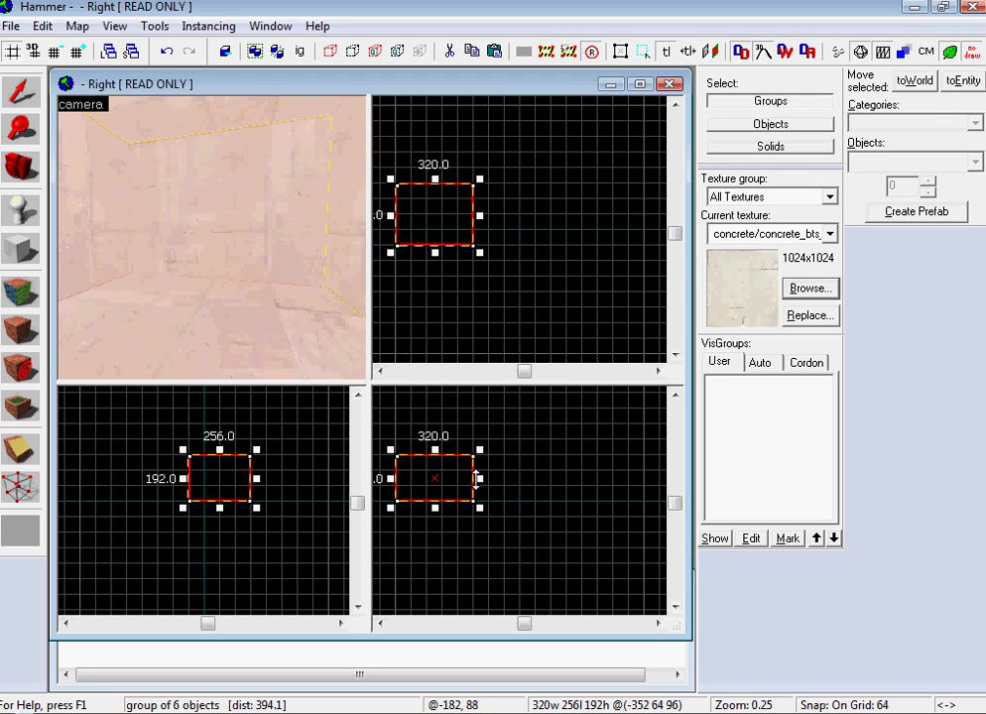
drag(476, 481, 629, 478)
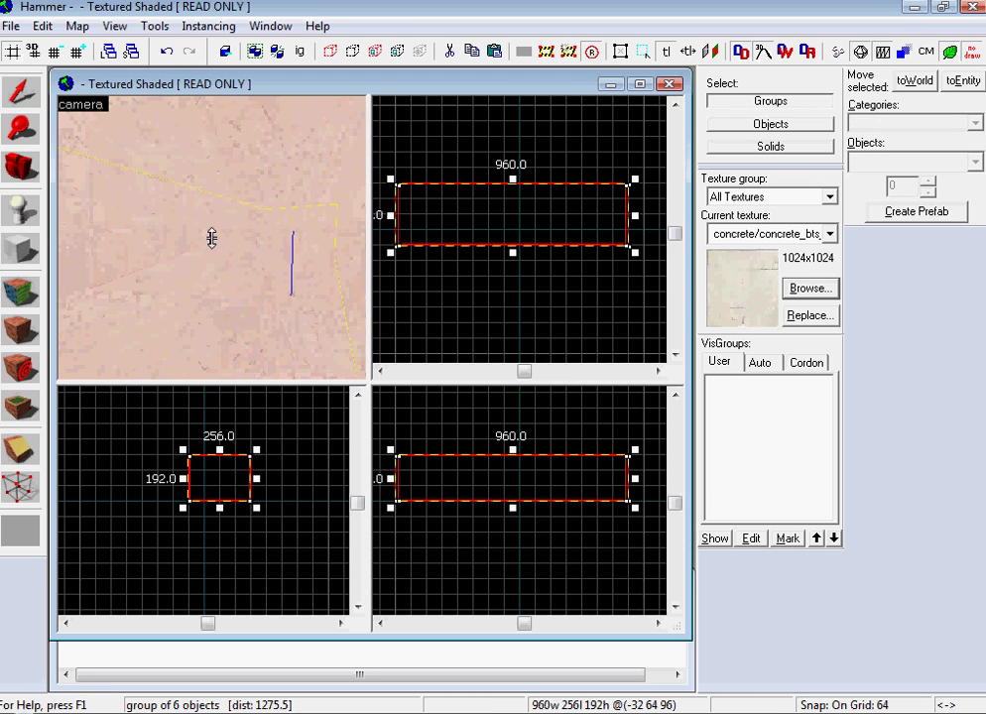
key(w)
key(z)
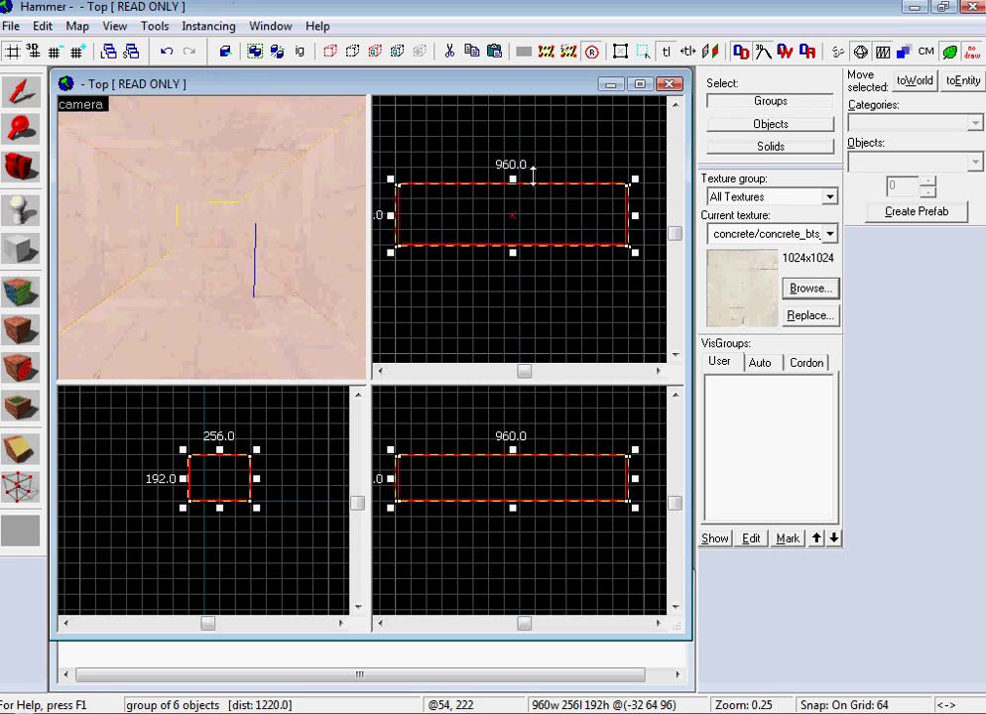
drag(511, 176, 240, 136)
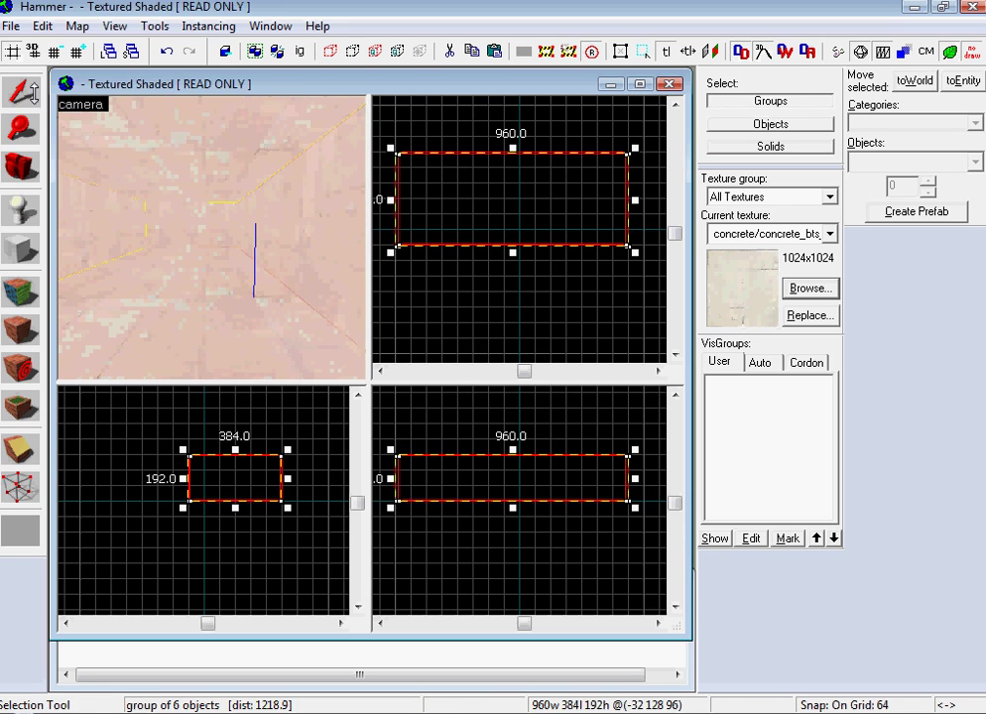
key(Escape)
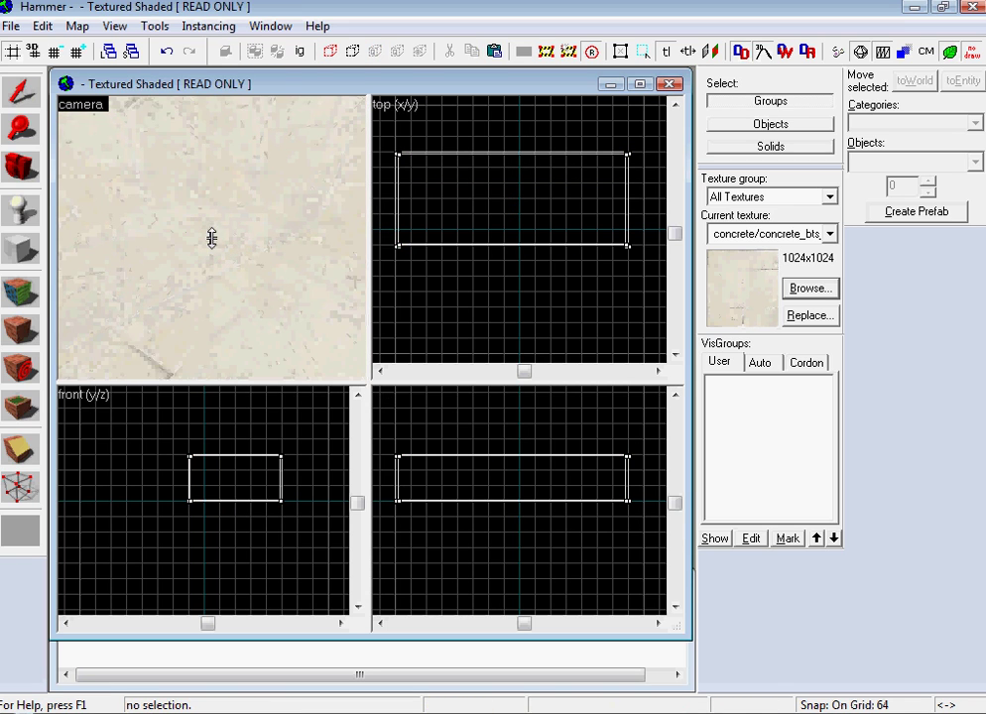
- Place one info_player_start entity on the room's floor and a second one up near the ceiling
key(z)
key(z)
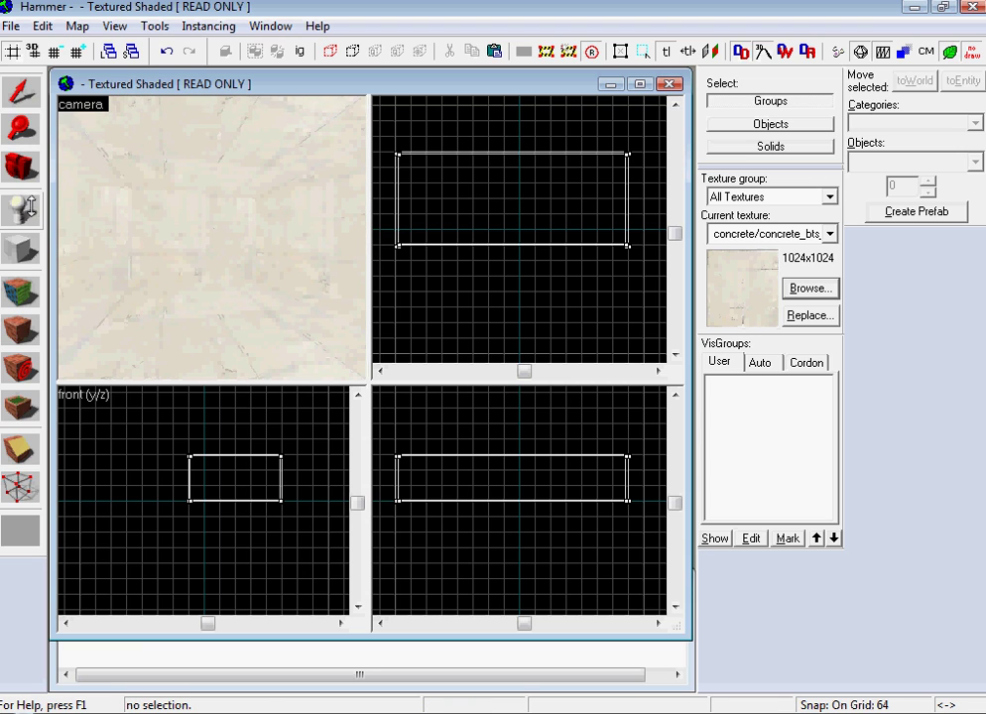
click(21, 206)
click(195, 298)
click(270, 130)
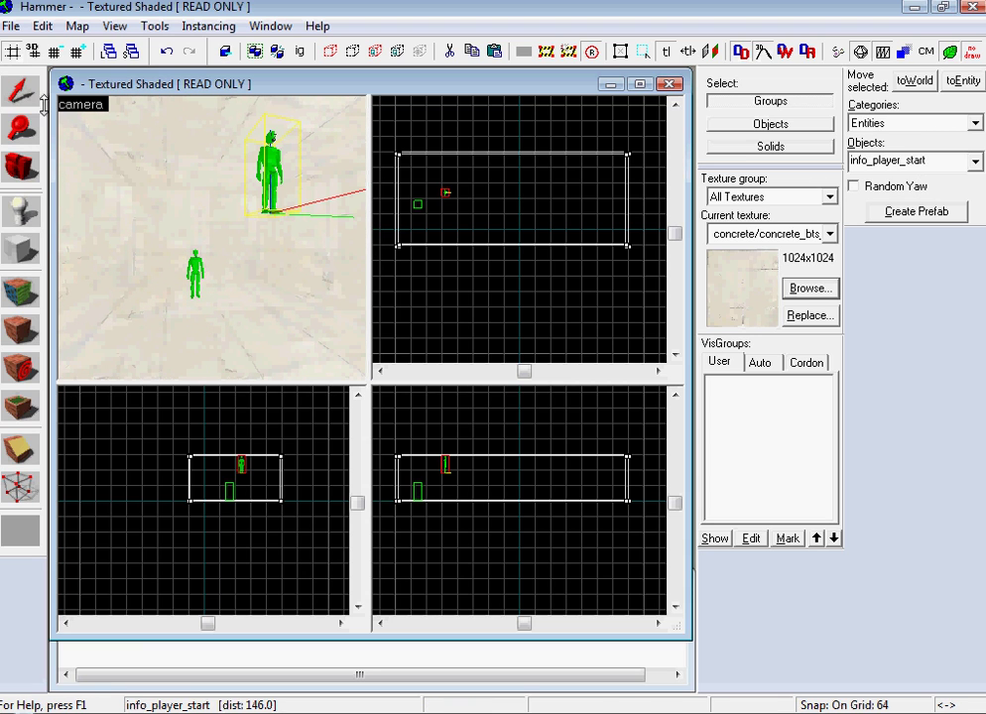
- Change the class of the info_player_start near the ceiling to light and apply it
click(21, 89)
key(alt+Return)
text(light)
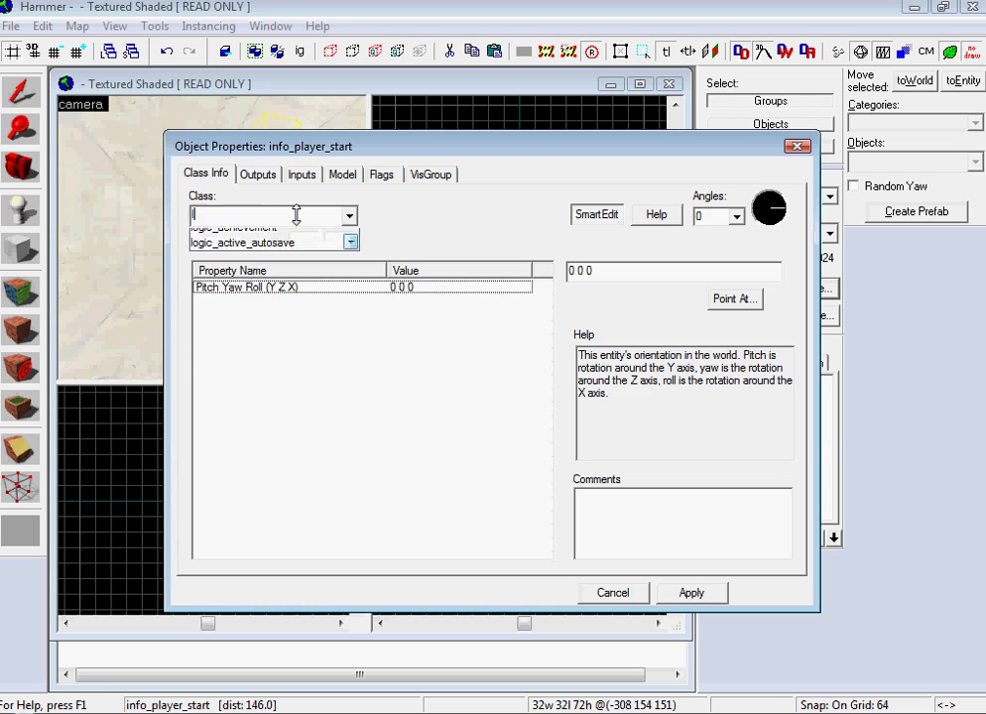
click(246, 220)
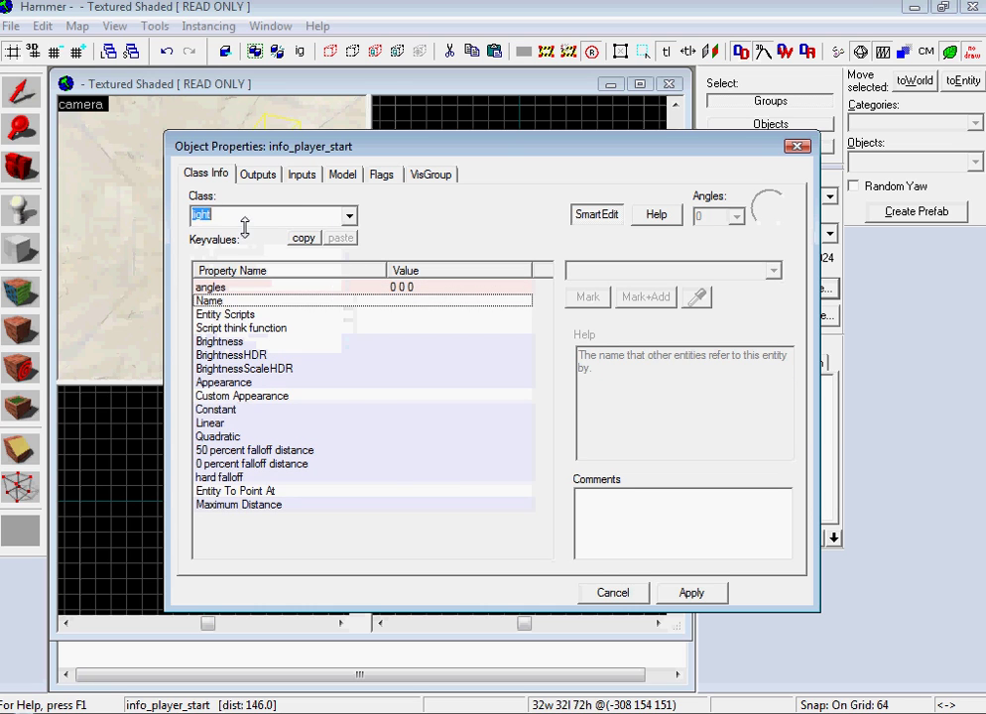
click(724, 591)
click(632, 593)
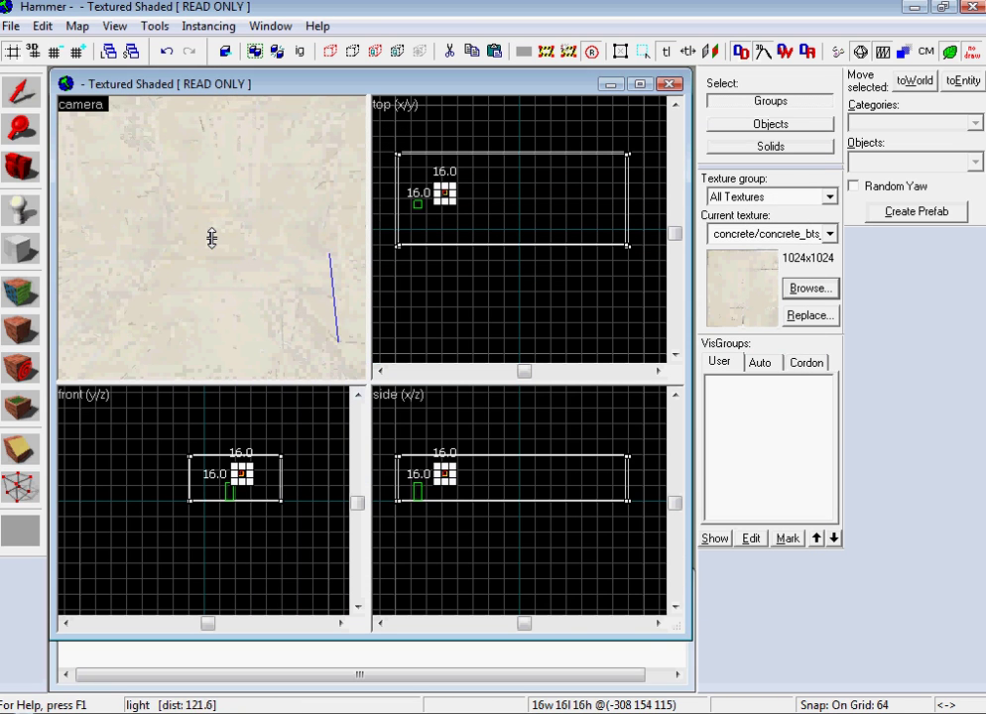
- Create a 384 × 128 × 192 unit block in a dark tiled concrete texture, overlapping the middle of one long wall
click(820, 289)
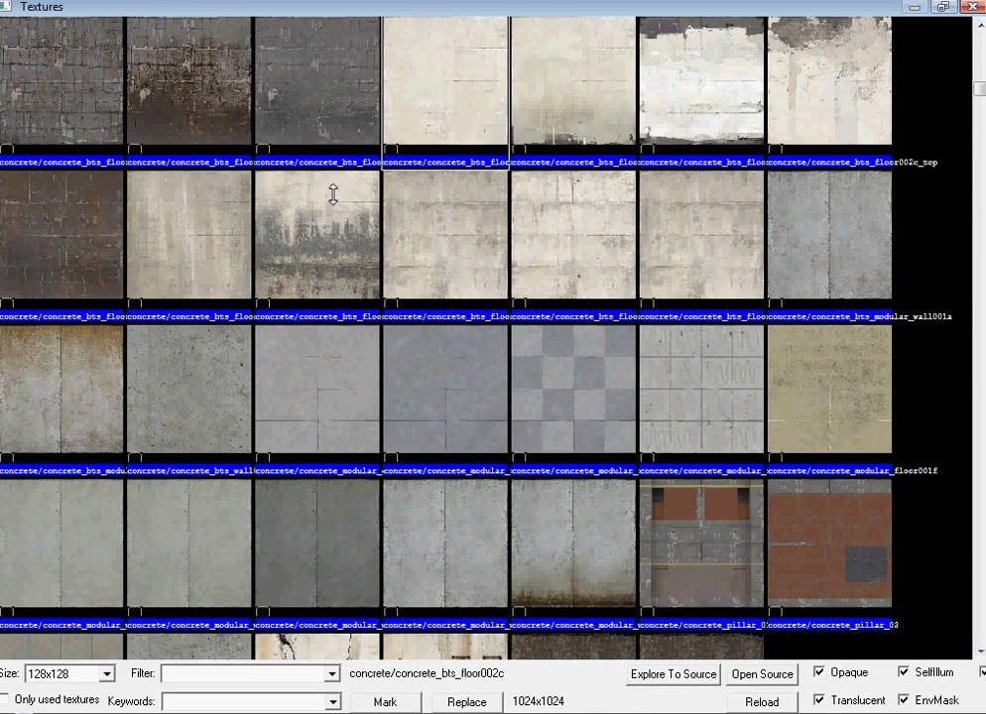
double_click(90, 65)
scroll(475, 181, up, 2)
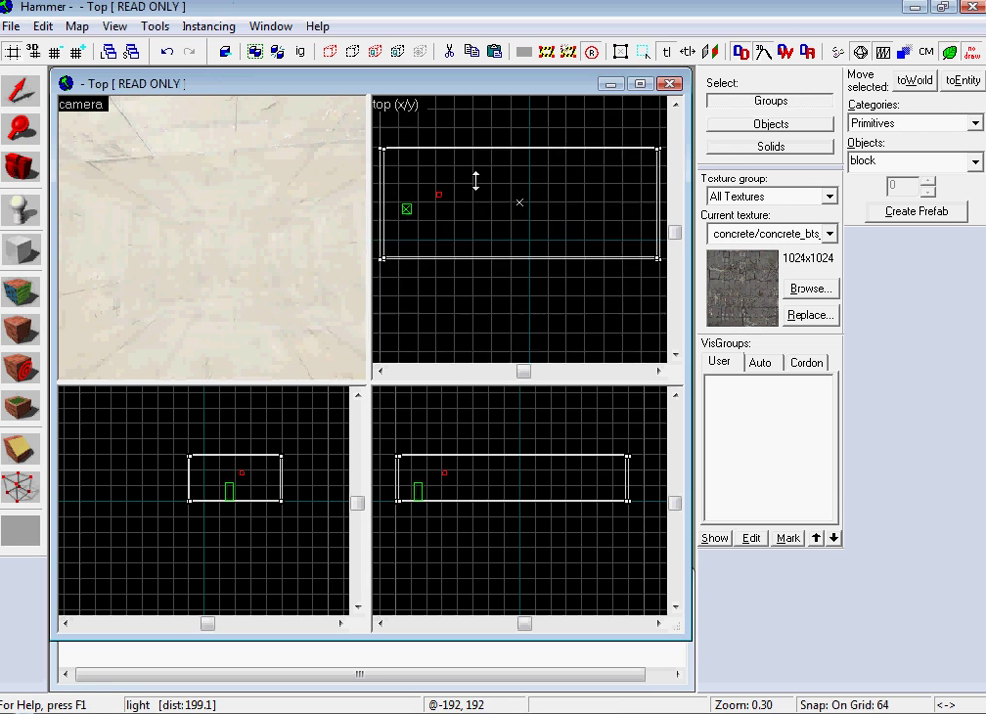
drag(473, 119, 604, 161)
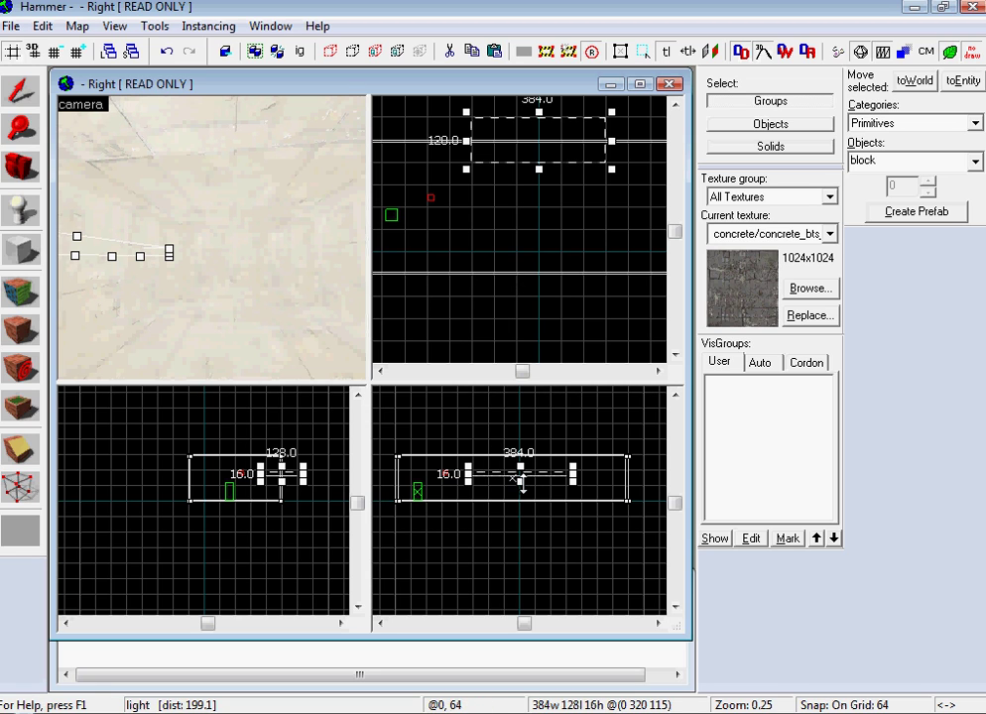
drag(522, 484, 516, 436)
key(Return)
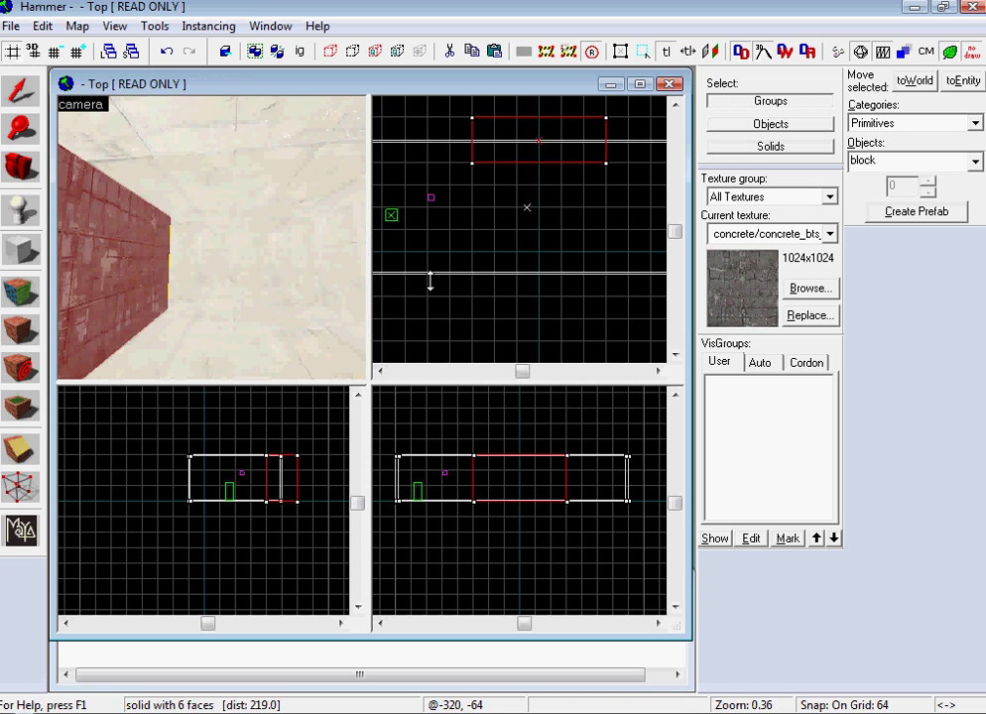
- Paste a copy of the dark block onto the opposite long wall, facing the original and aligned to the room's height
key(ctrl+v)
drag(533, 228, 545, 273)
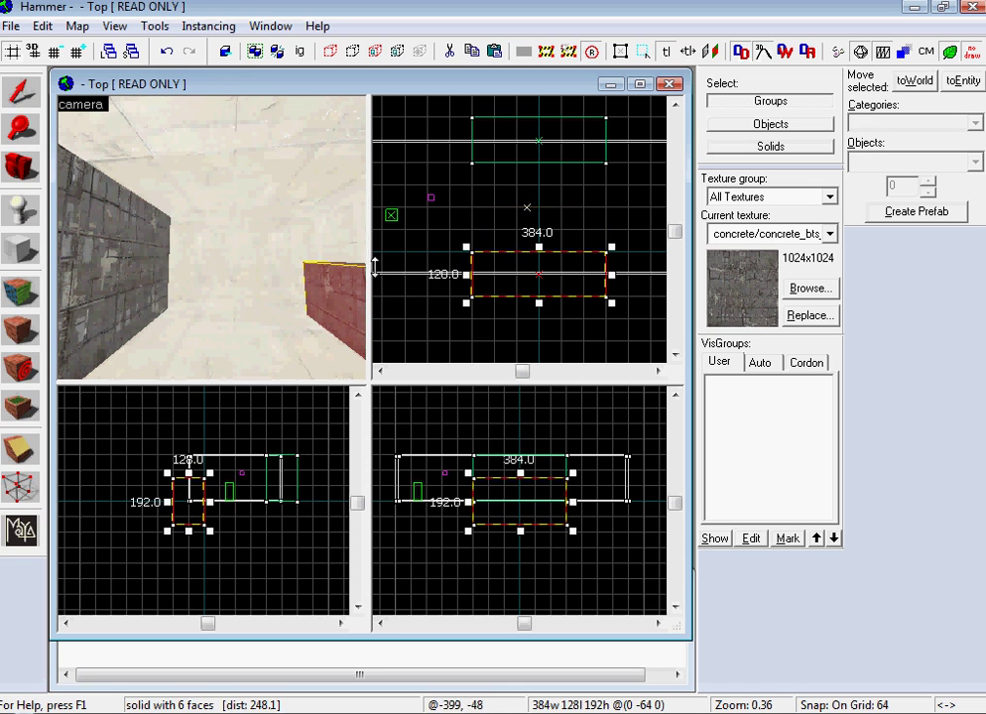
drag(514, 503, 501, 474)
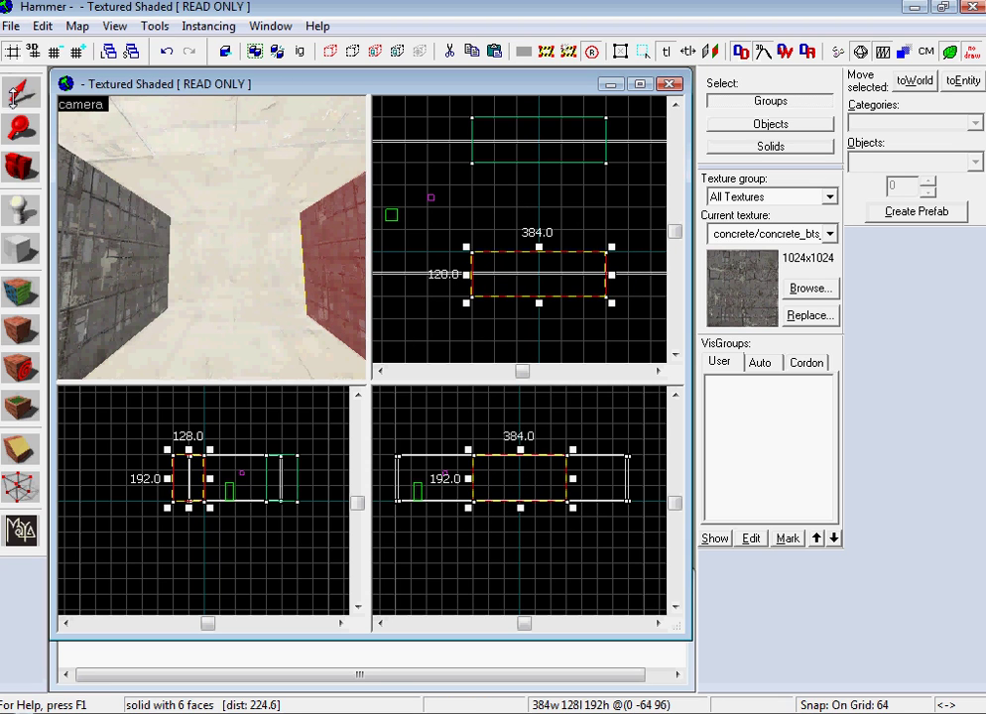
- With the grid snap at 16, create a 400 × 384 × 144 unit dark concrete block spanning the passage and dipping slightly below the room's ceiling
click(49, 56)
click(50, 56)
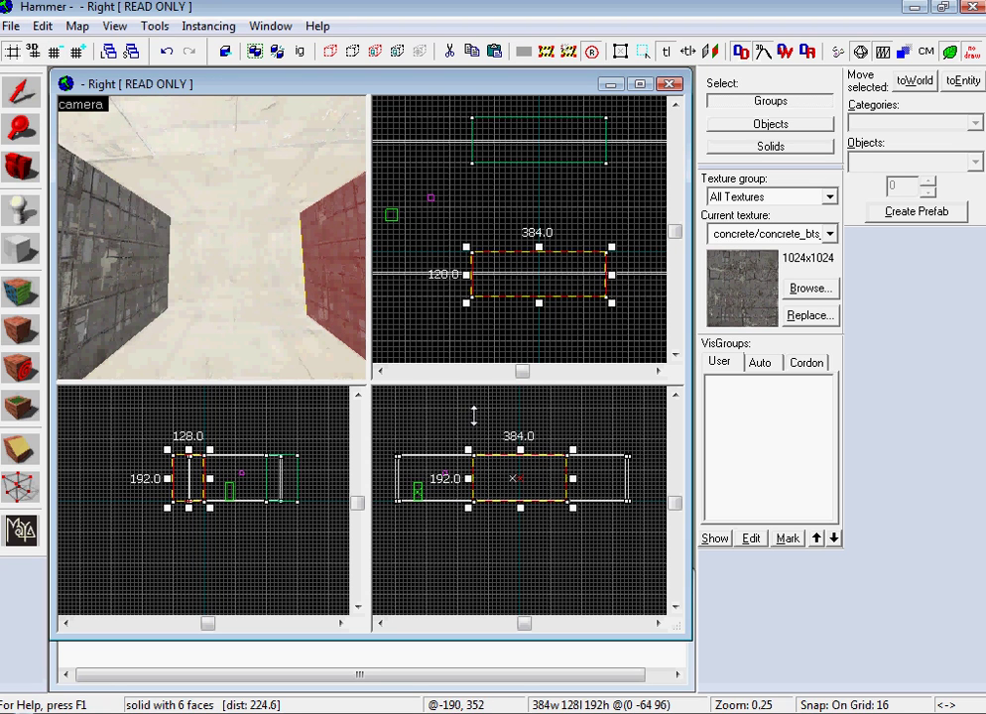
click(20, 165)
drag(471, 430, 570, 445)
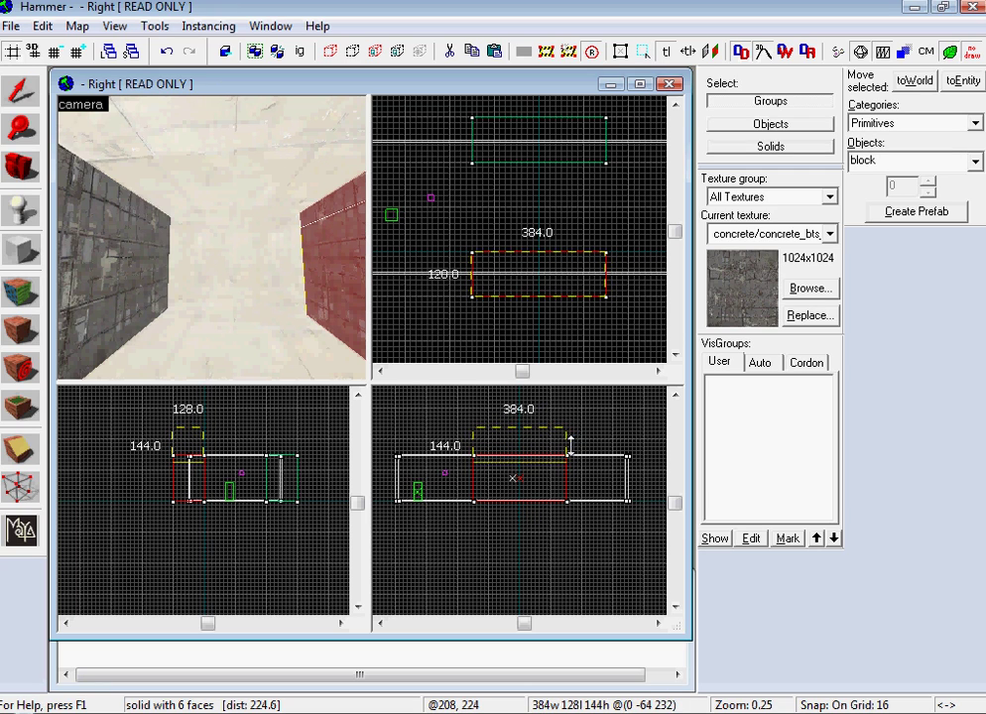
drag(545, 275, 558, 160)
drag(615, 187, 615, 280)
key(Return)
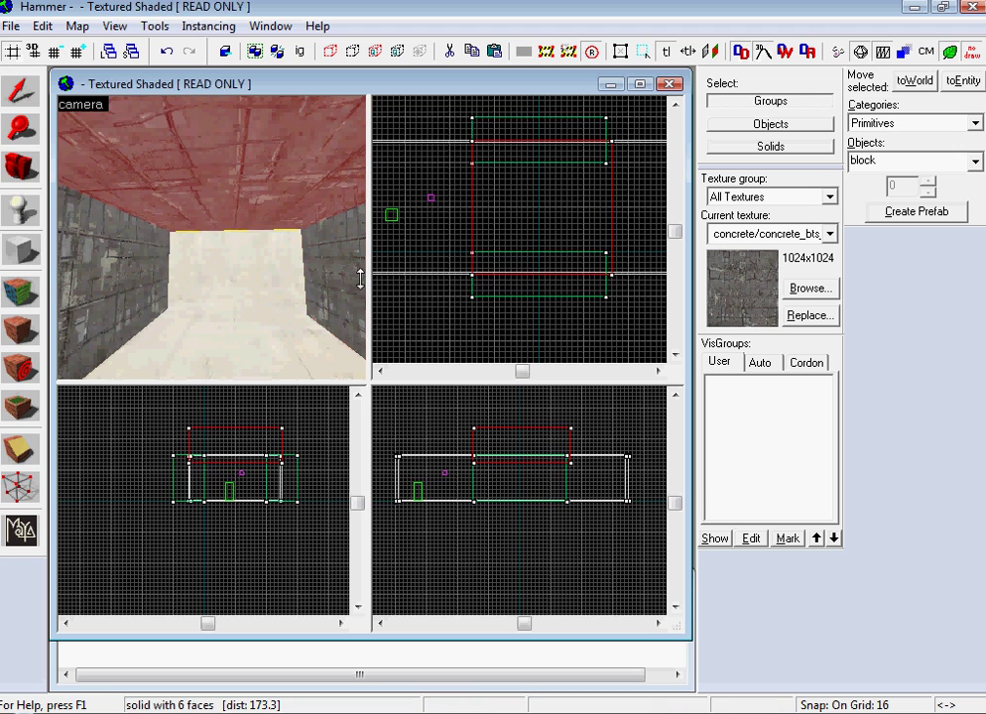
- Paste a copy of the ceiling block directly beneath the original, its upper face slightly above the room's floor
key(ctrl+v)
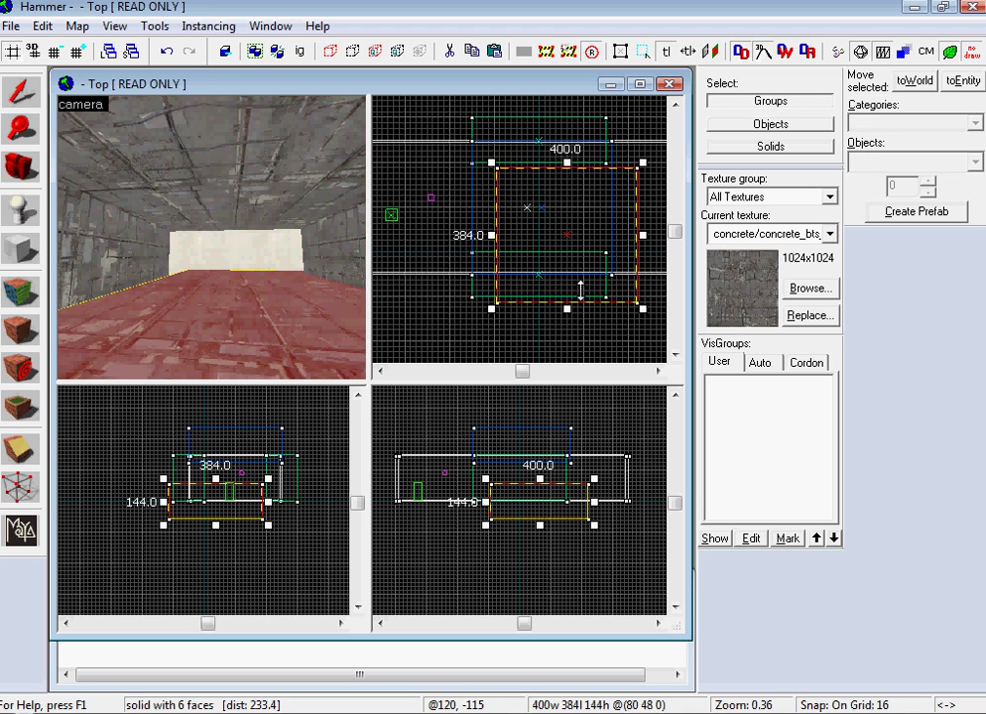
drag(575, 221, 549, 194)
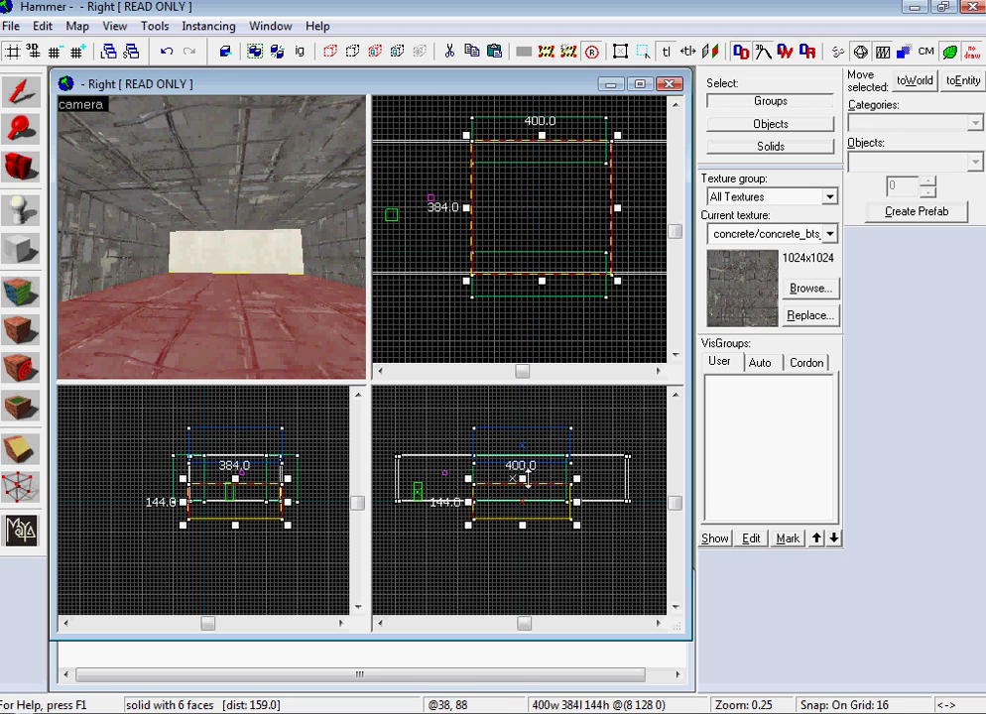
drag(526, 483, 526, 509)
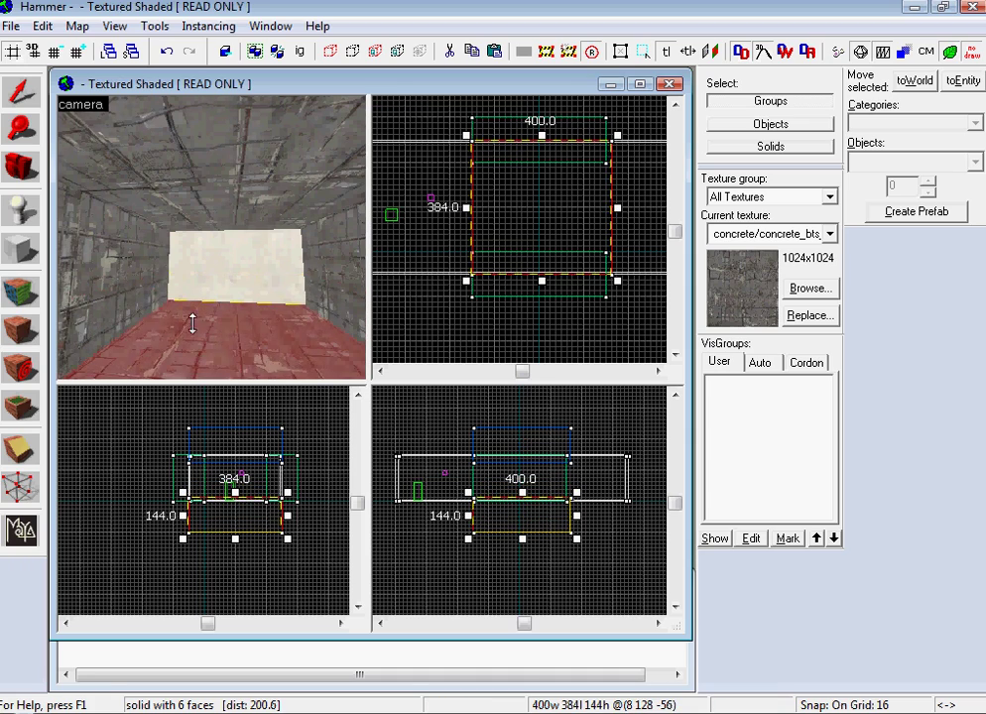
- Place an info_player_start entity on the passage floor, close to one of the dark side walls
key(z)
key(s)
key(w)
scroll(212, 238, up, 4)
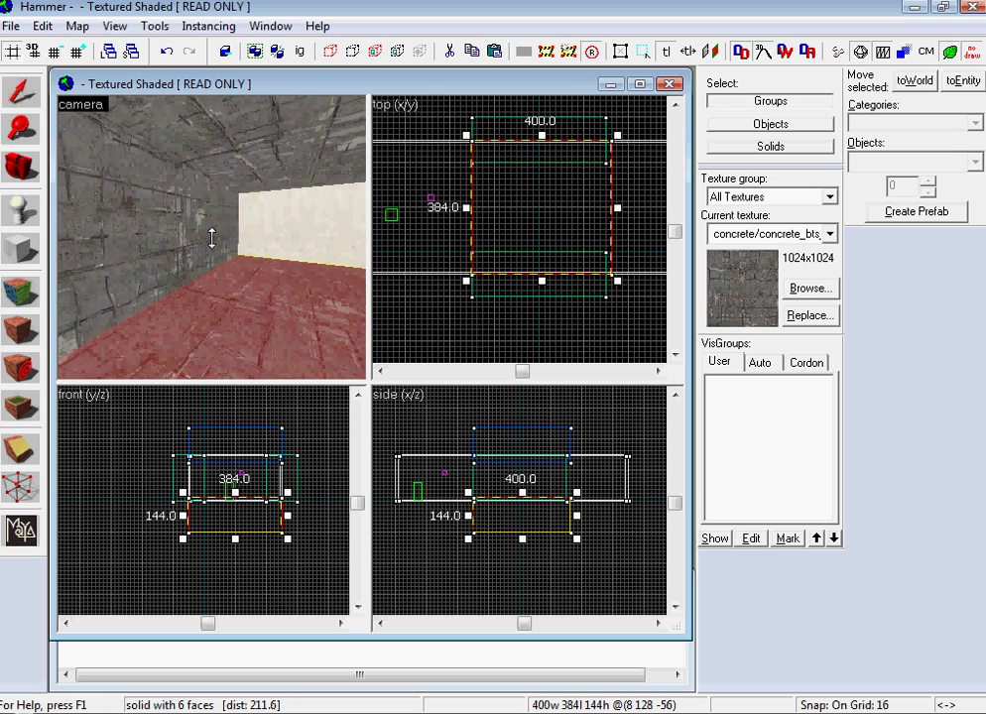
key(z)
click(22, 210)
click(202, 303)
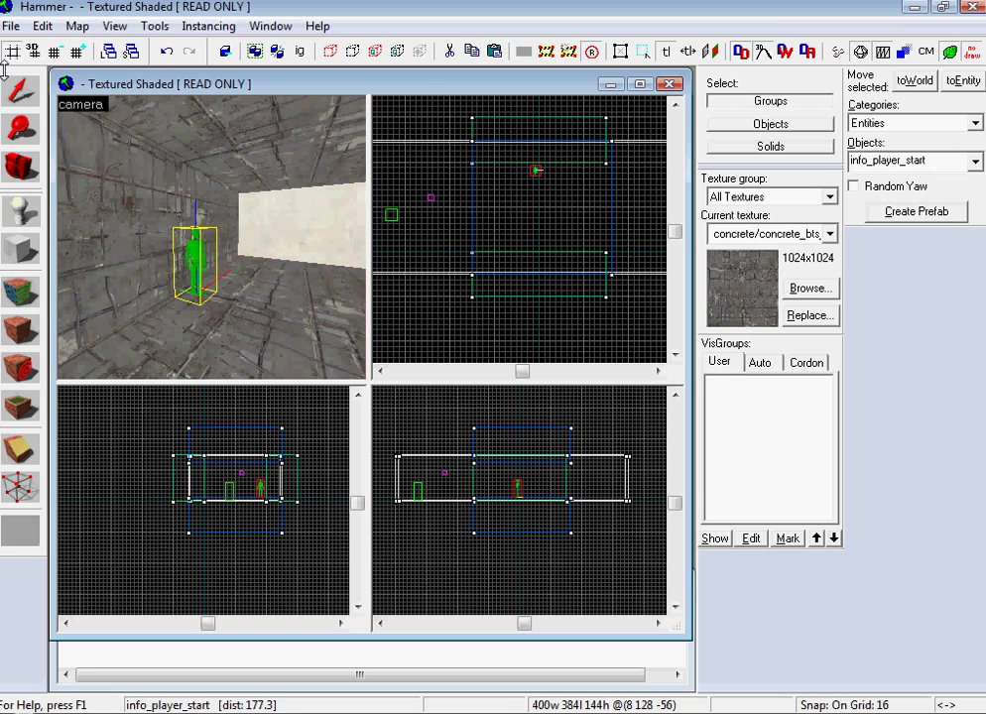
- Change the class of the new entity in the passage to prop_dynamic and apply it
key(shift+s)
key(alt+Return)
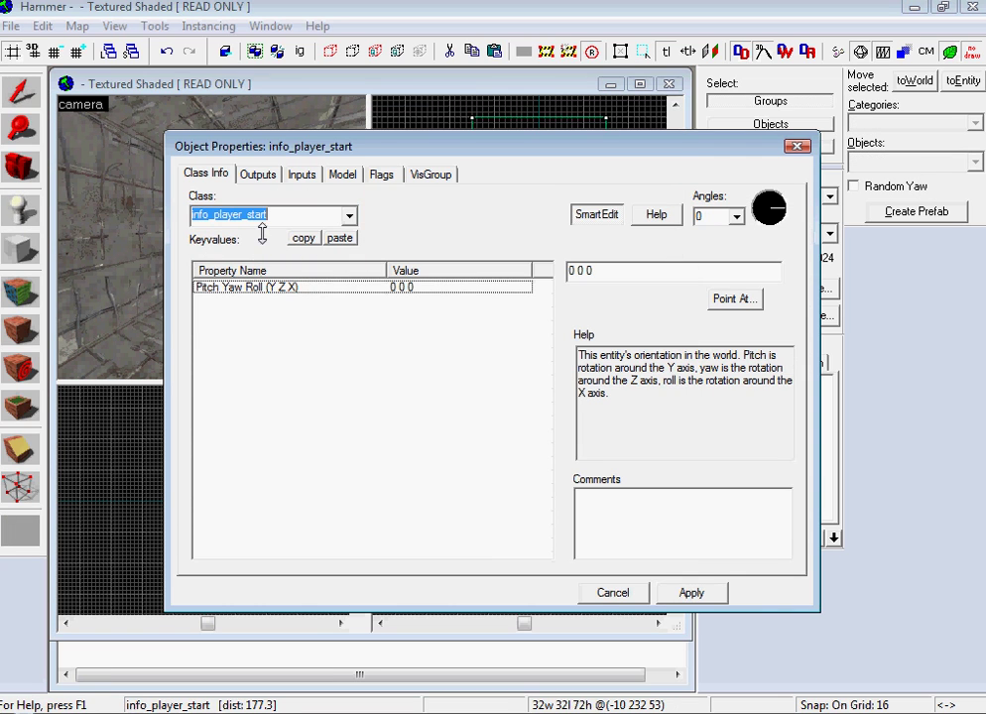
text(prop_)
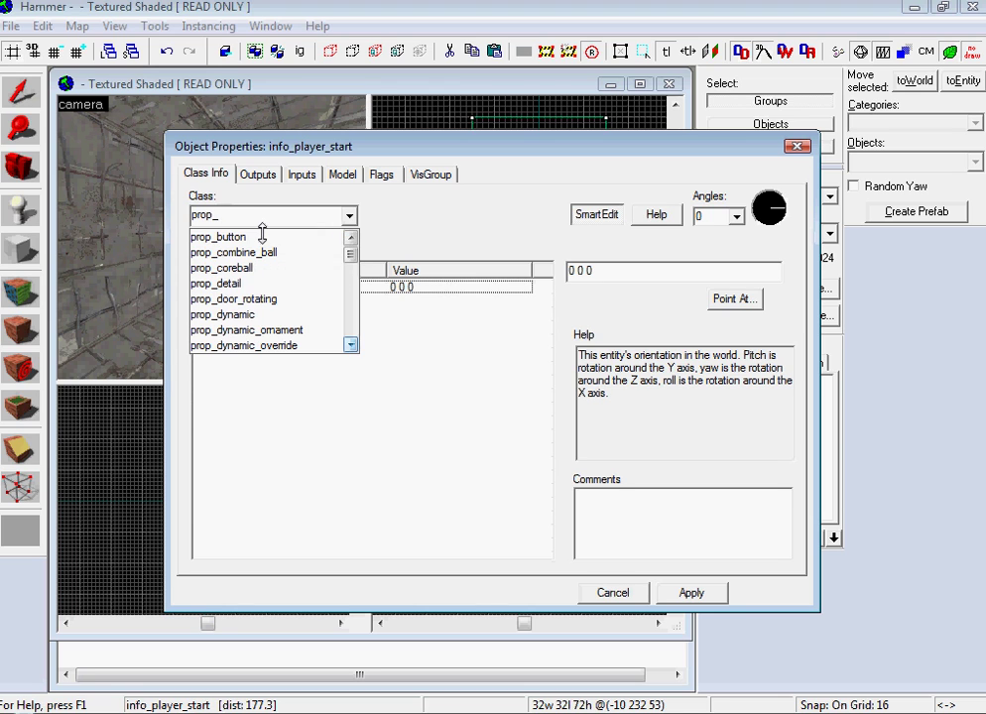
text(dy)
click(260, 236)
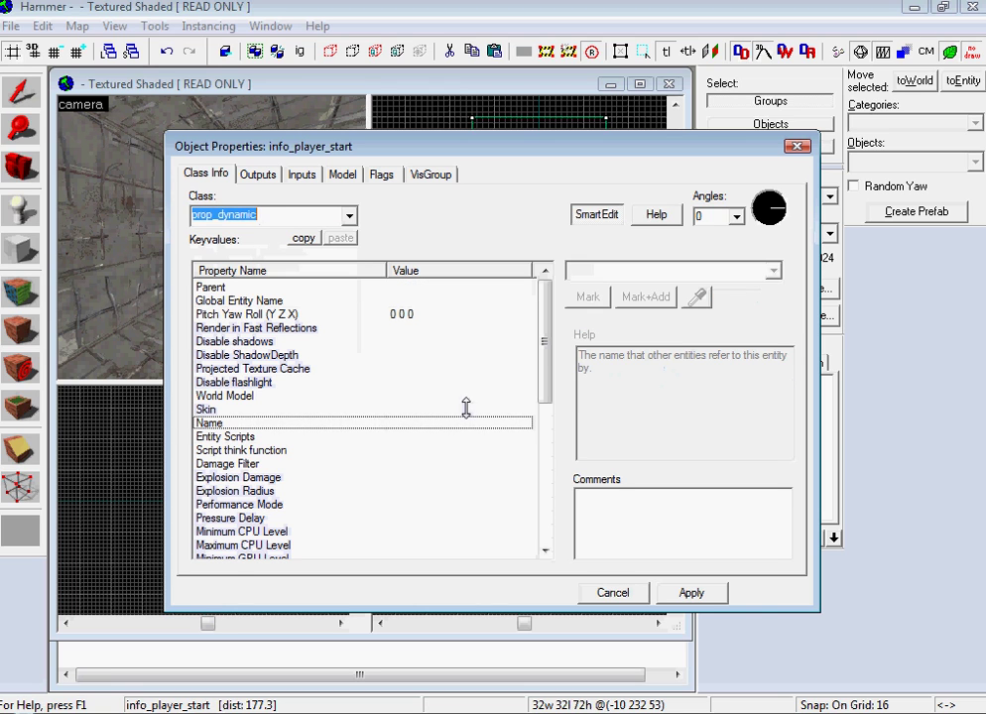
click(706, 592)
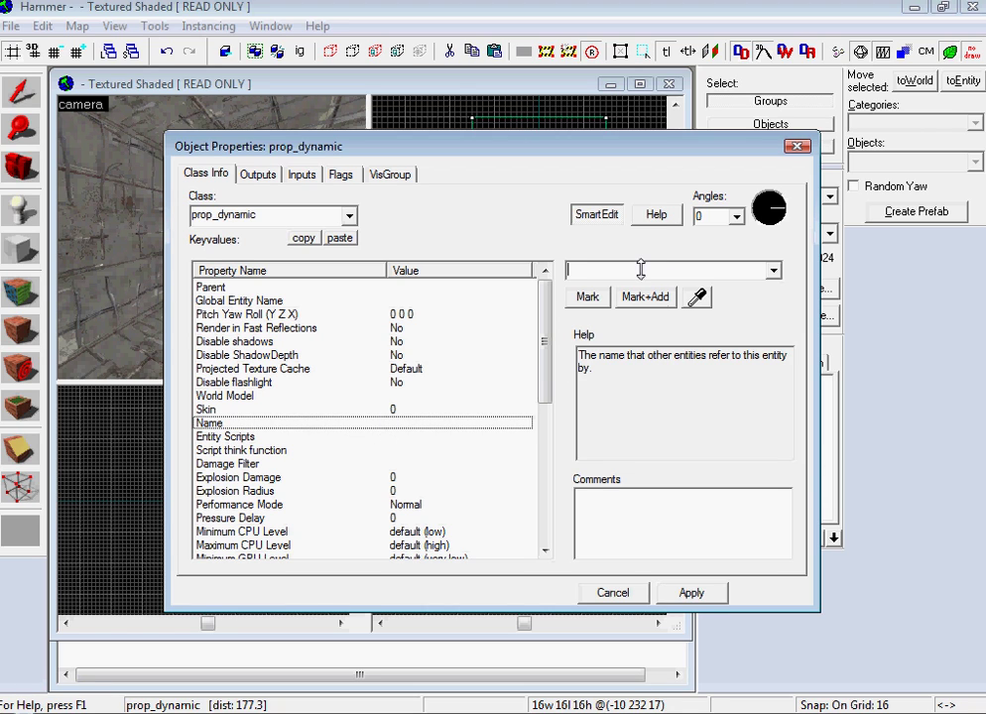
- Name the prop_dynamic frizzler_side1 and apply the change
text(frizzler_side1)
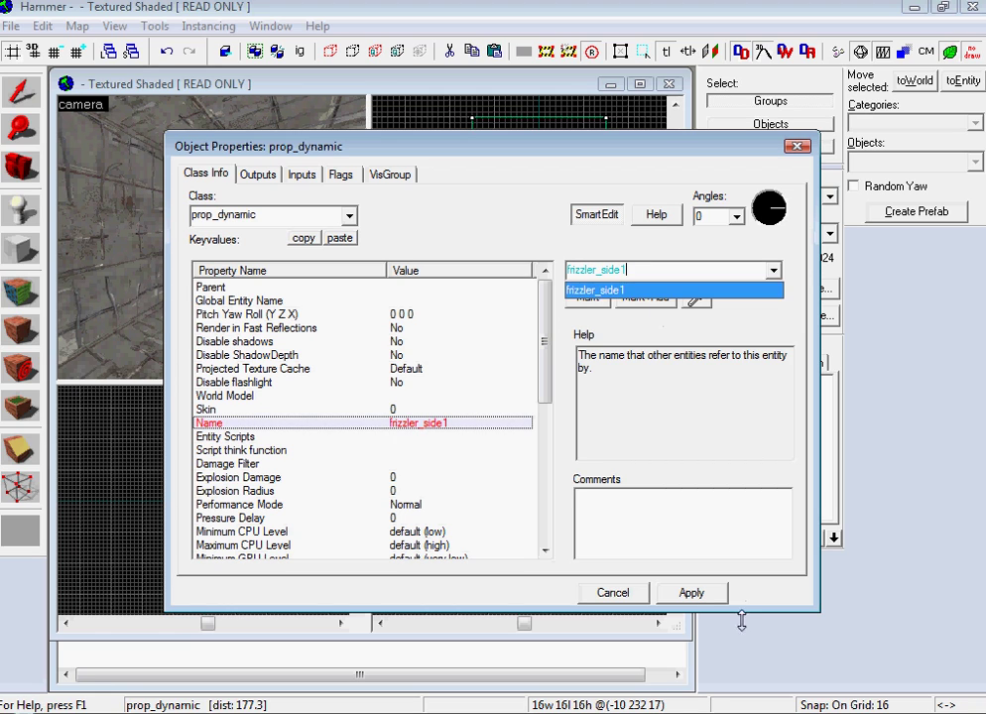
click(615, 289)
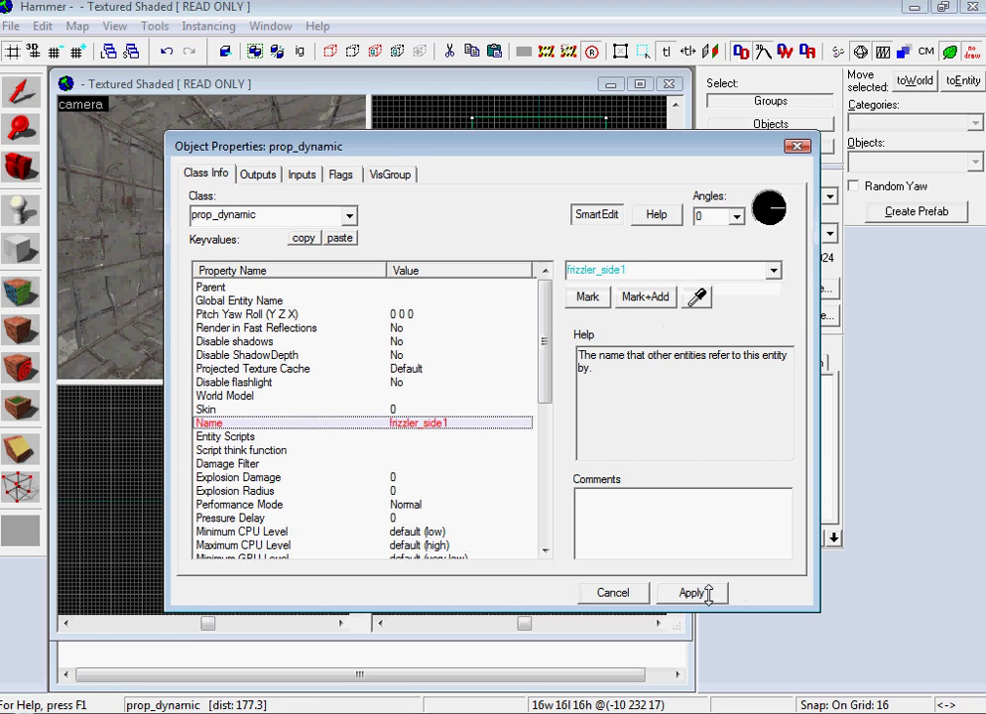
click(692, 592)
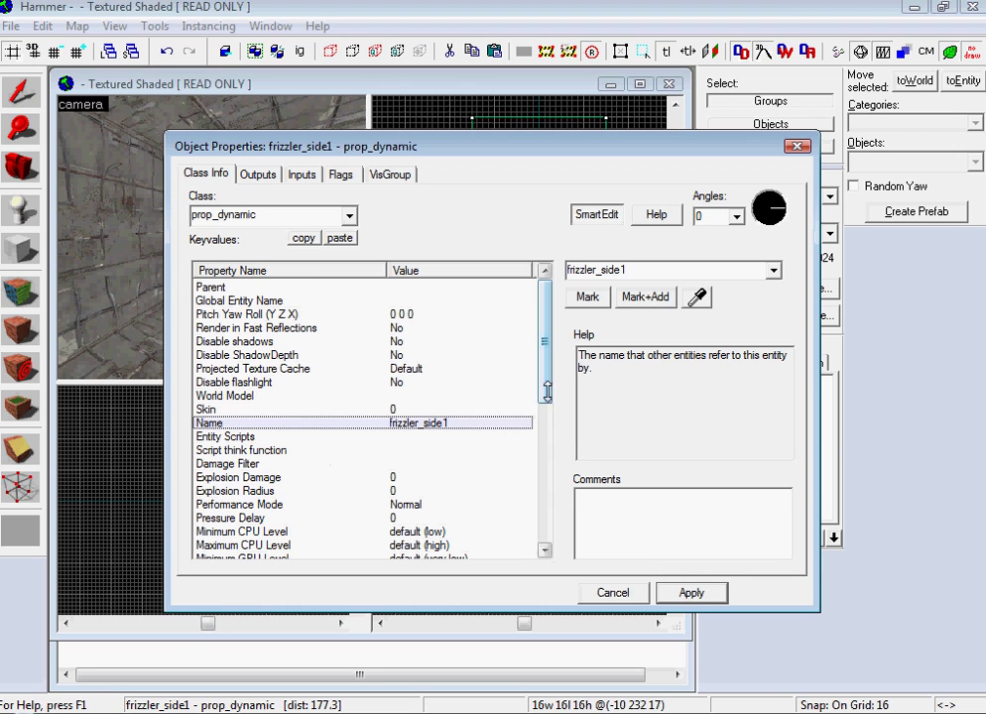
- Switch to the model viewer and load fizzler_dynamic.mdl from the models\props folder
scroll(460, 437, down, 7)
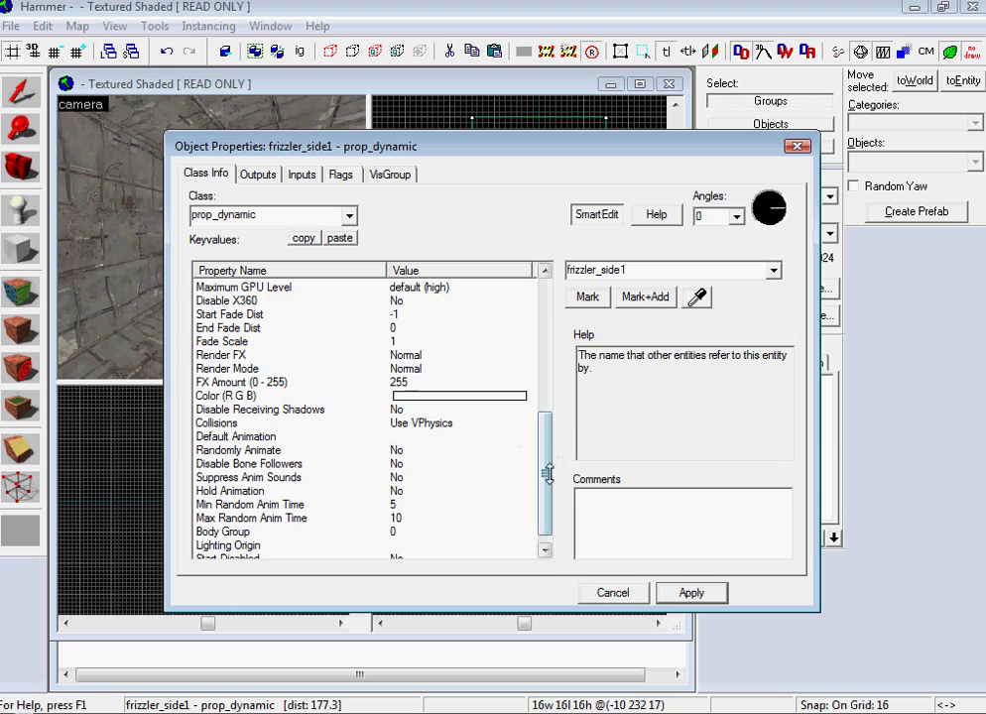
scroll(548, 474, up, 5)
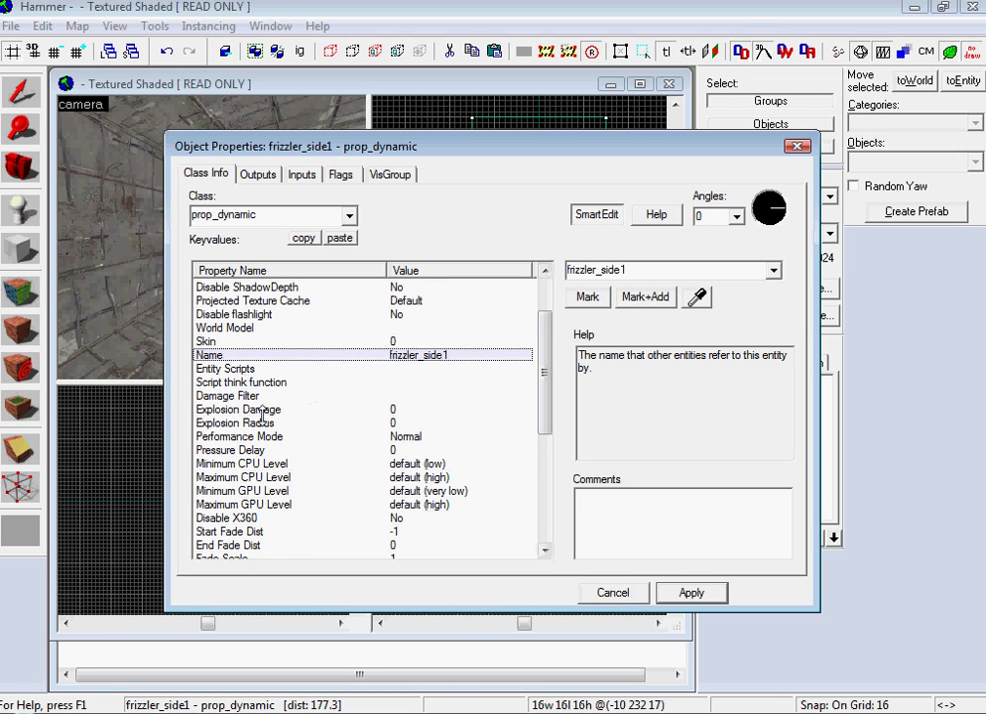
click(579, 713)
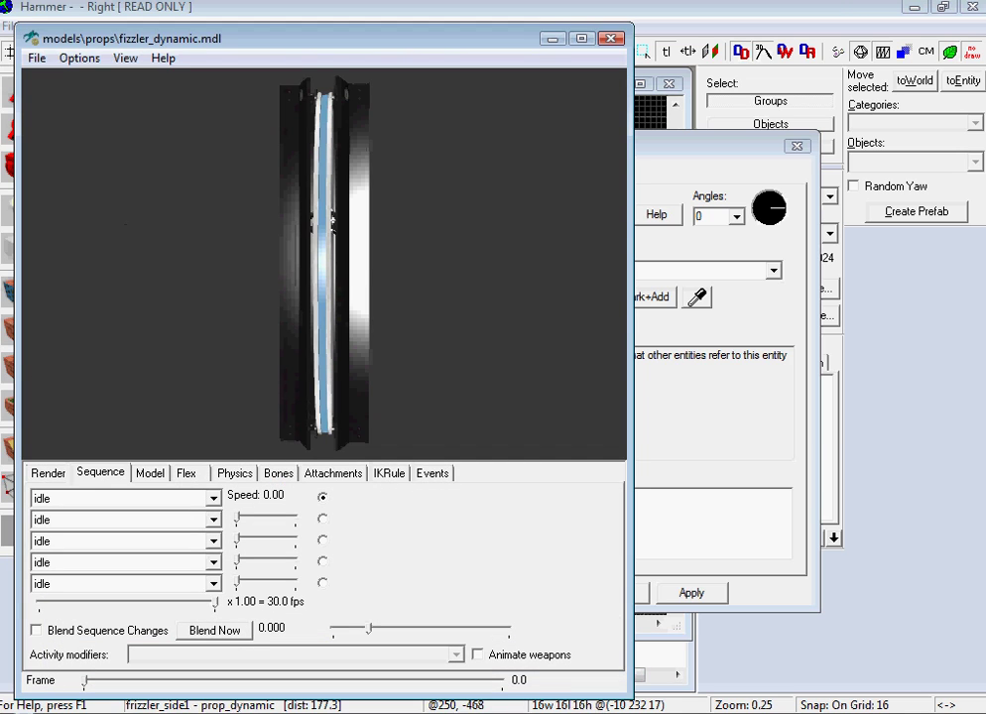
key(alt+Tab)
click(231, 392)
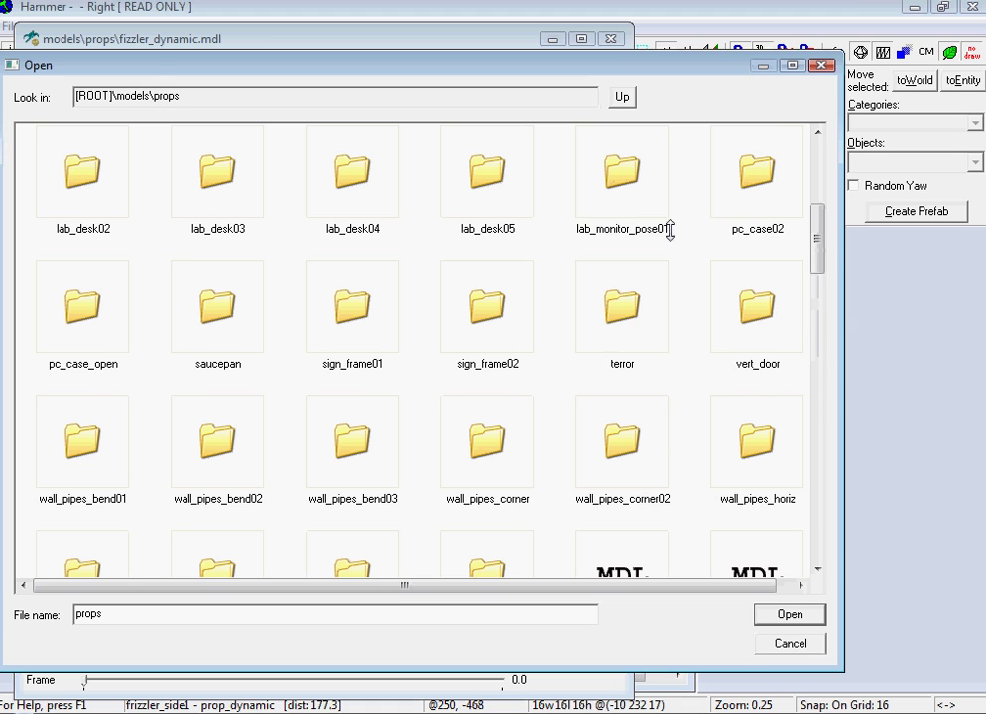
drag(812, 260, 818, 382)
double_click(238, 178)
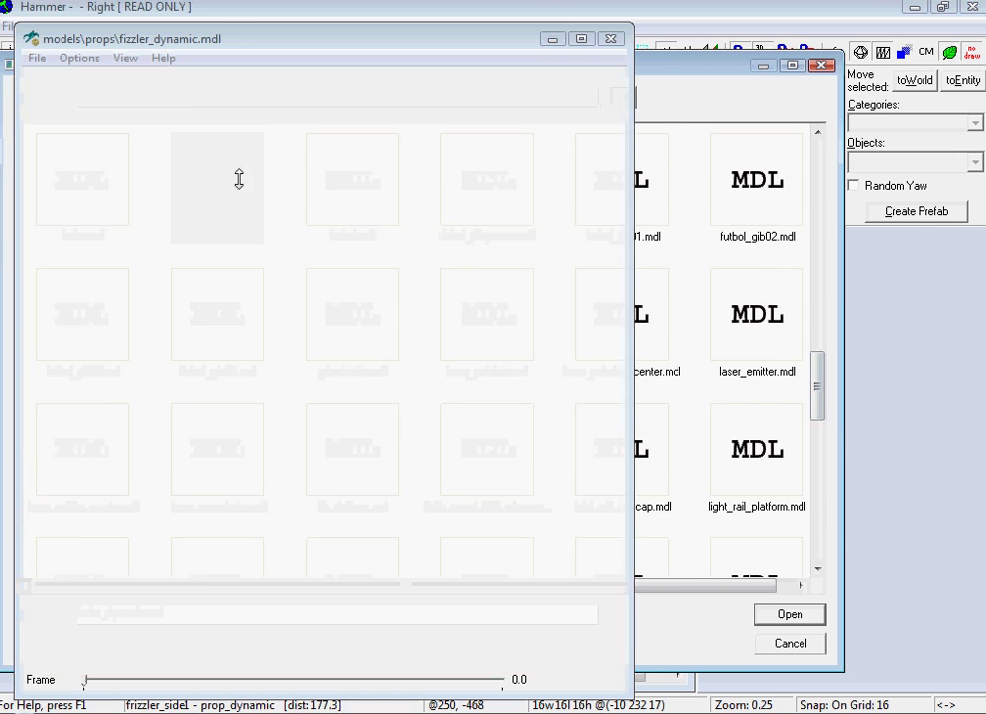
- Preview the fizzler model's close, open and idle animation sequences
click(213, 497)
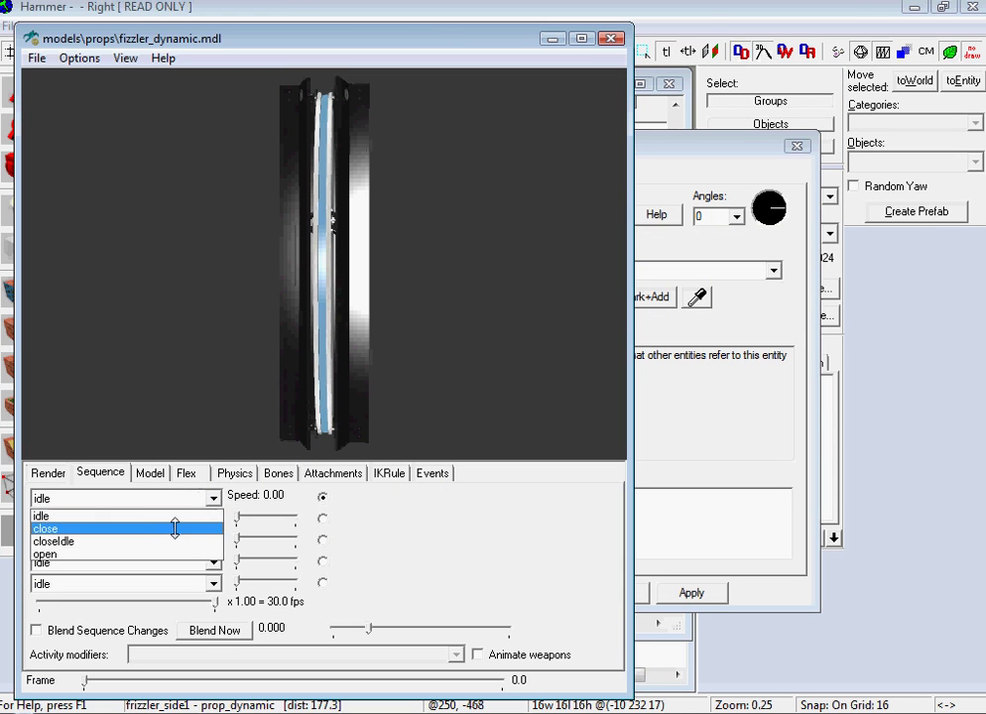
click(129, 522)
click(212, 497)
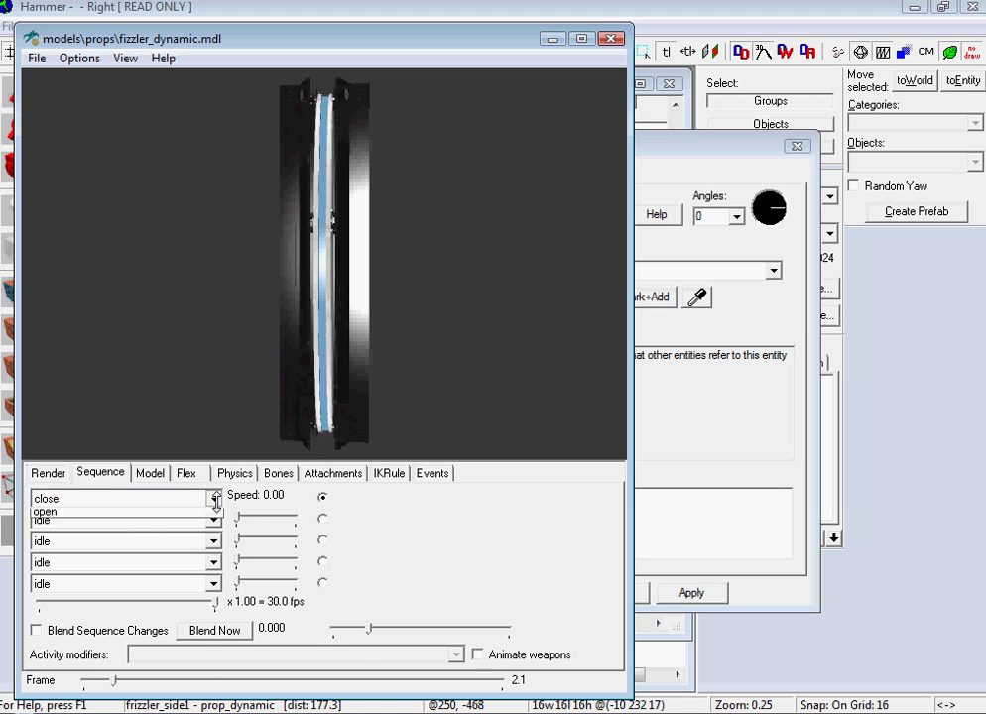
click(152, 556)
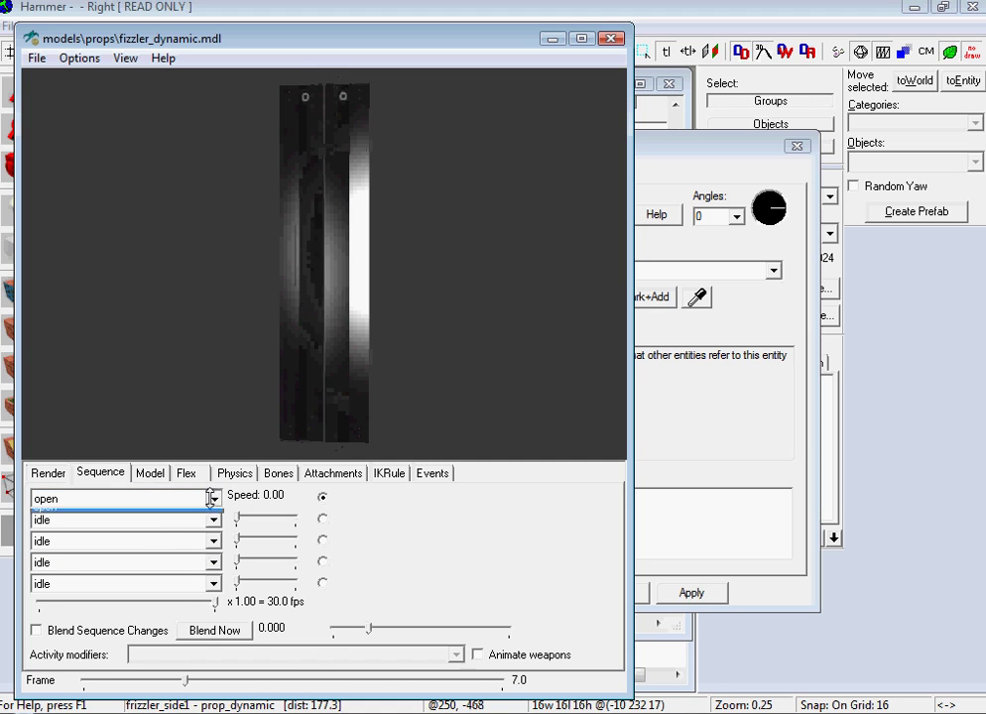
click(212, 497)
click(120, 517)
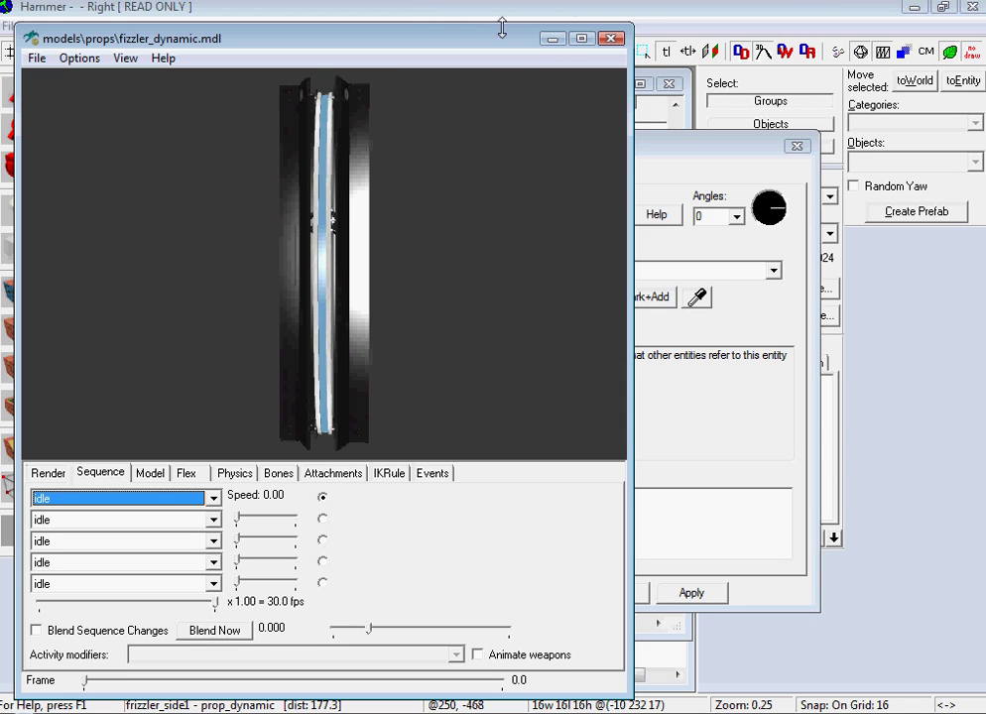
- Switch back to Hammer and set the prop's World Model to props\fizzler_dynamic.mdl
click(451, 6)
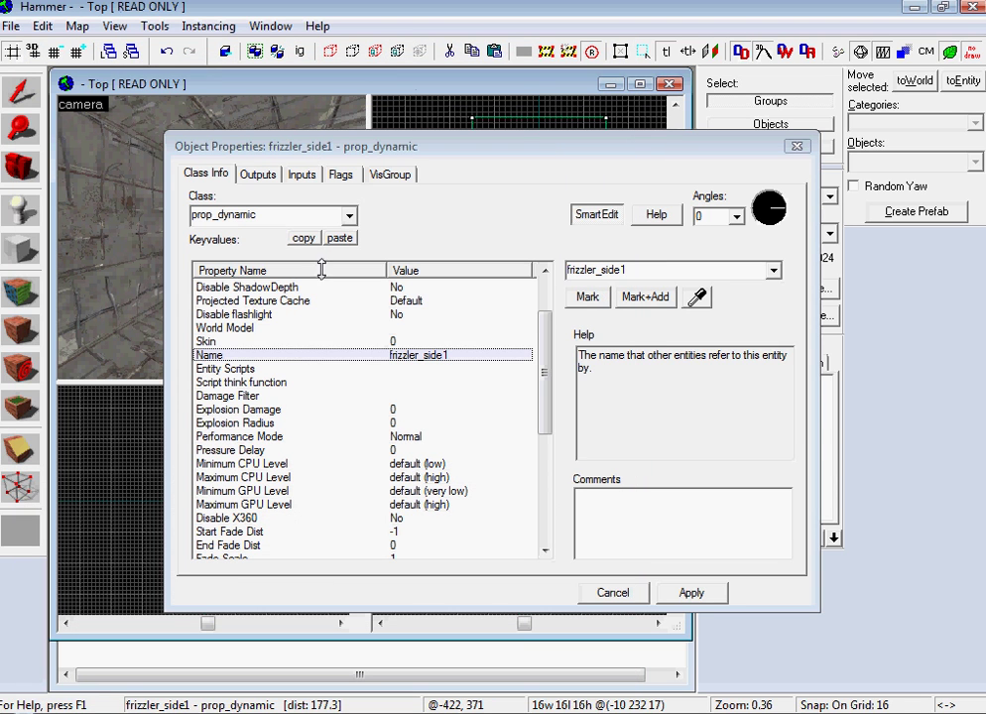
double_click(428, 329)
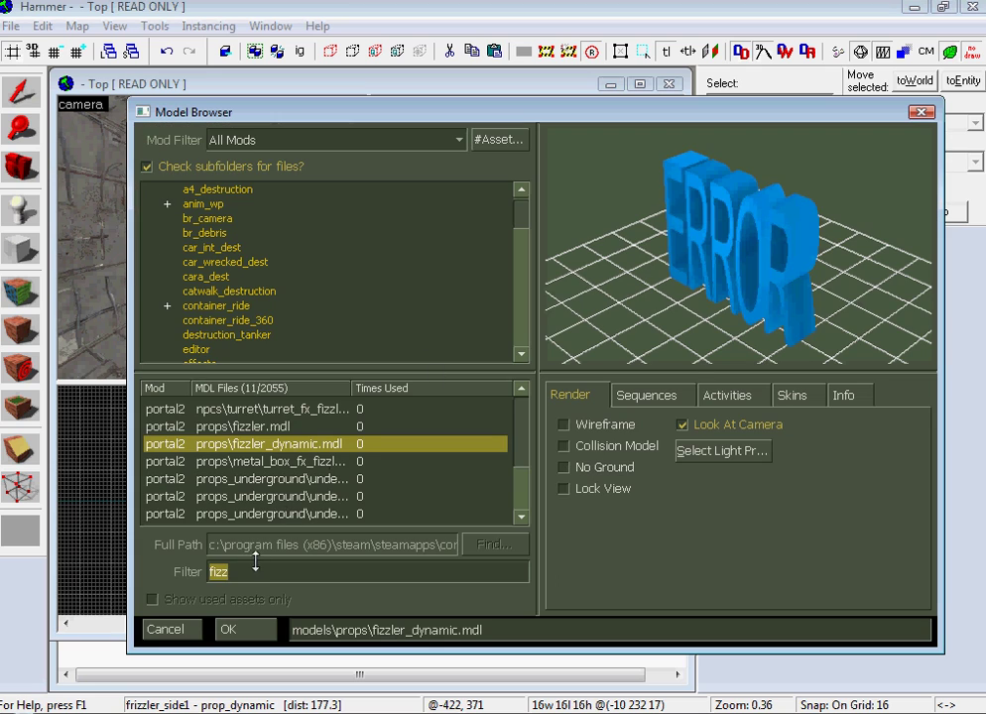
double_click(236, 440)
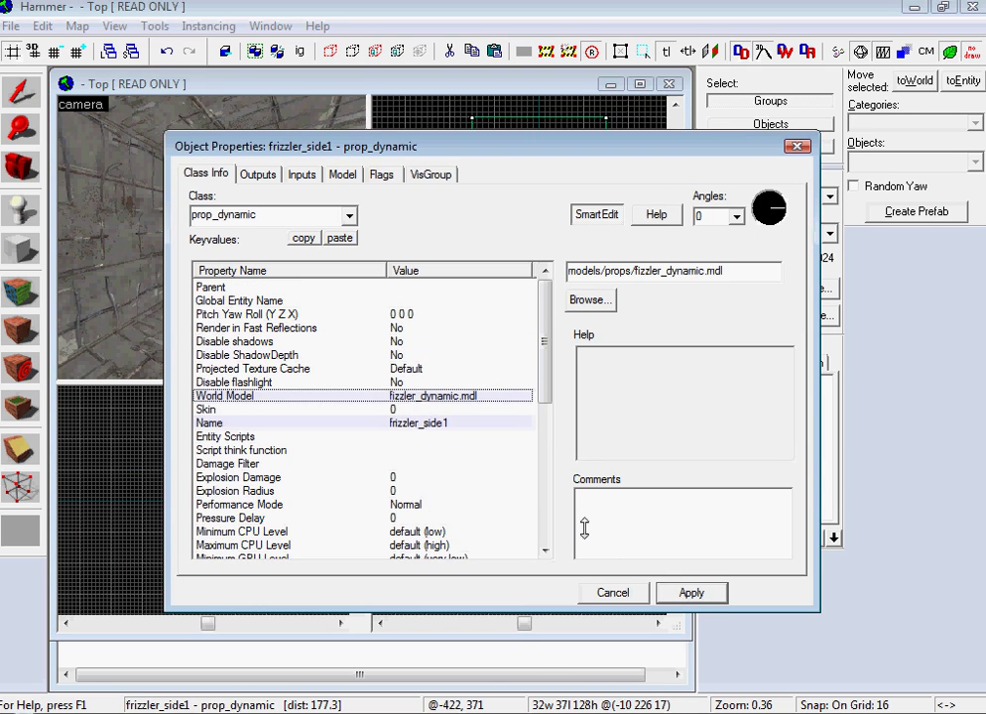
- Set the prop's Default Animation to idle and apply it
drag(557, 370, 497, 477)
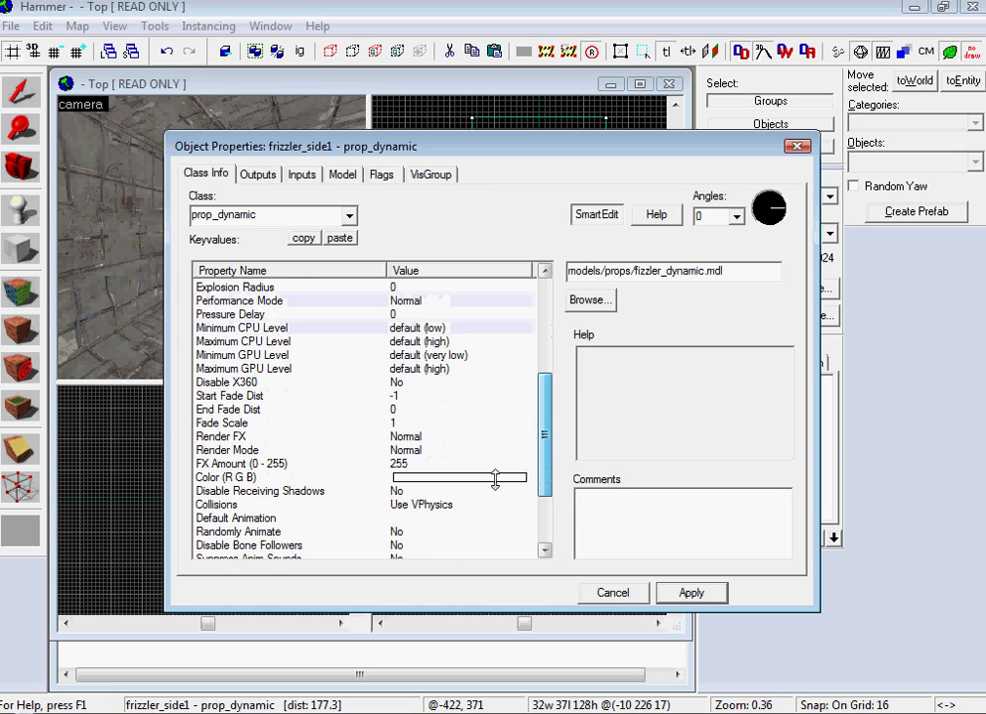
click(394, 516)
text(idle)
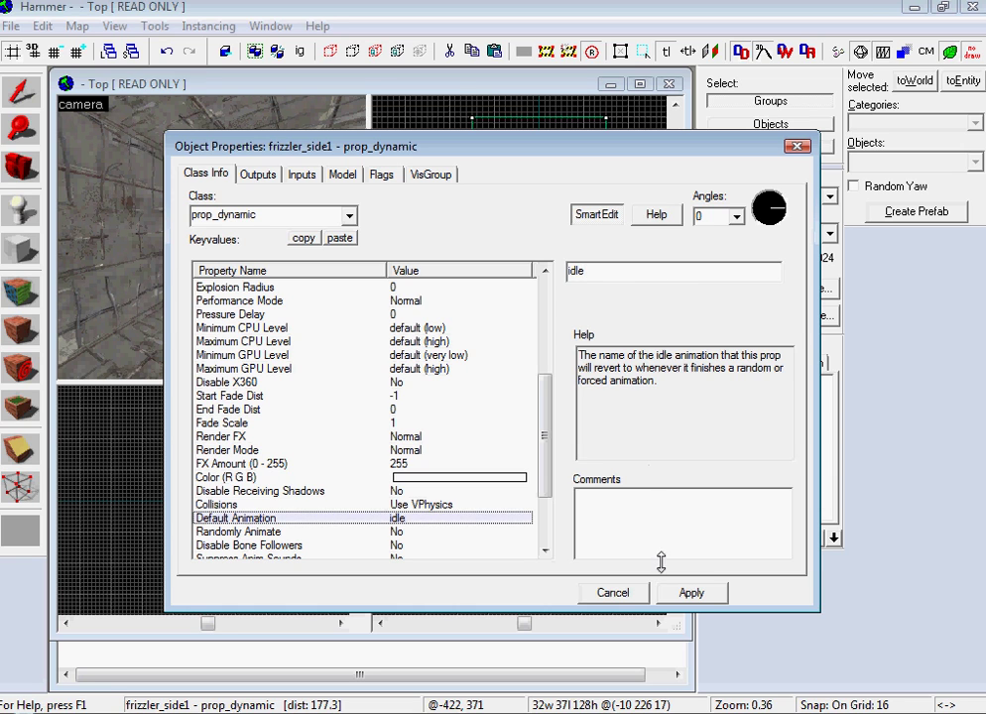
click(691, 592)
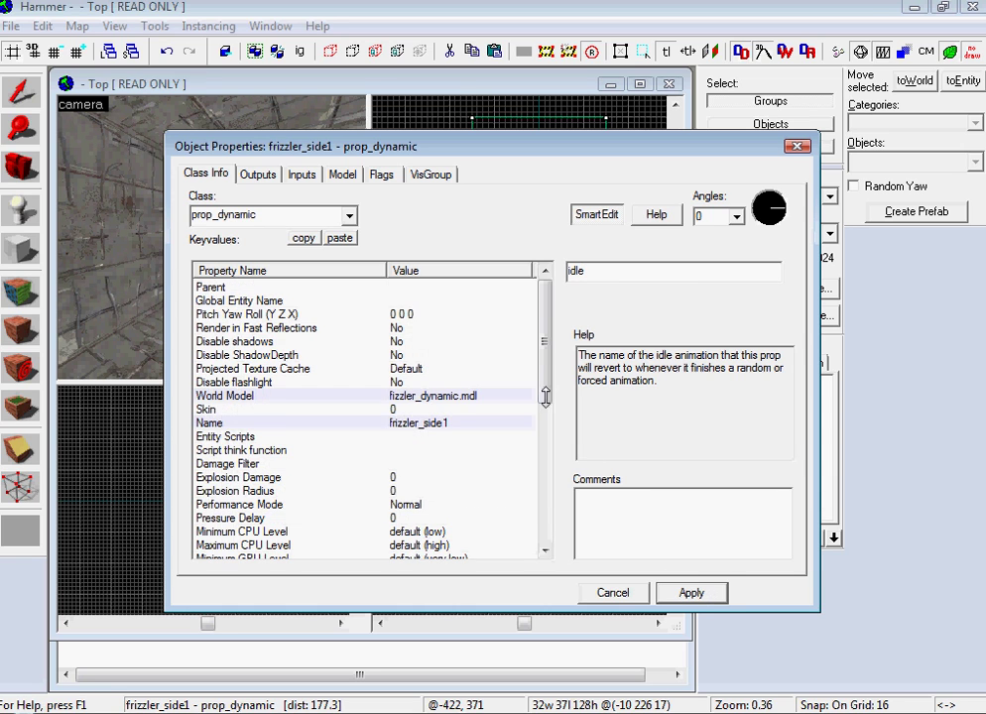
- Set the prop's Hold Animation to Yes, apply it and close the object properties
scroll(554, 497, down, 7)
click(396, 545)
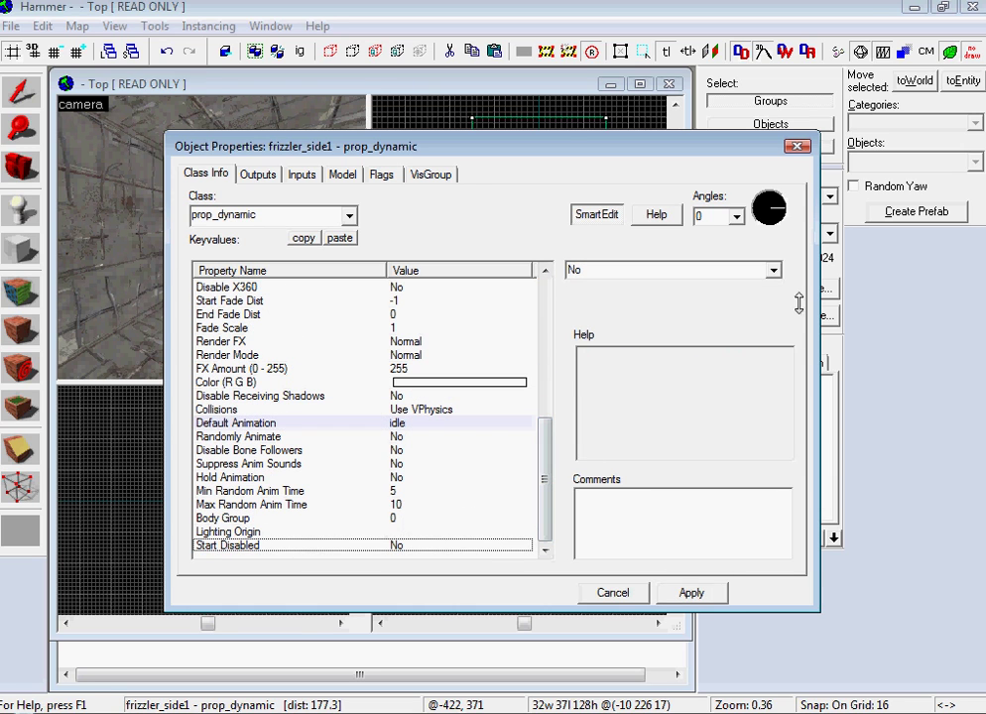
click(407, 477)
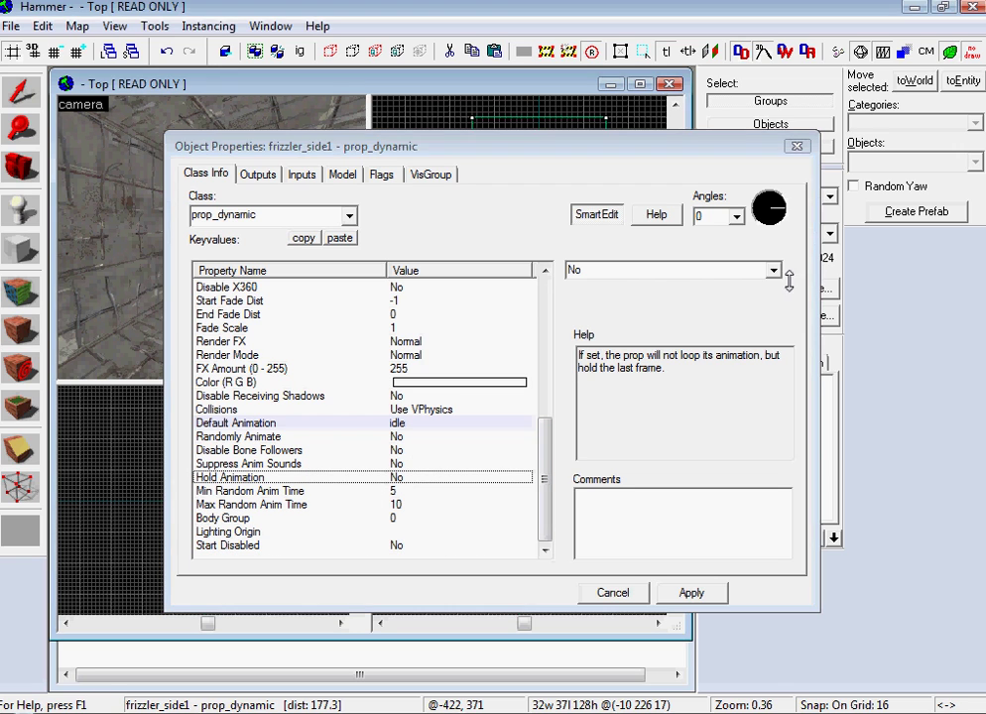
click(774, 270)
click(724, 288)
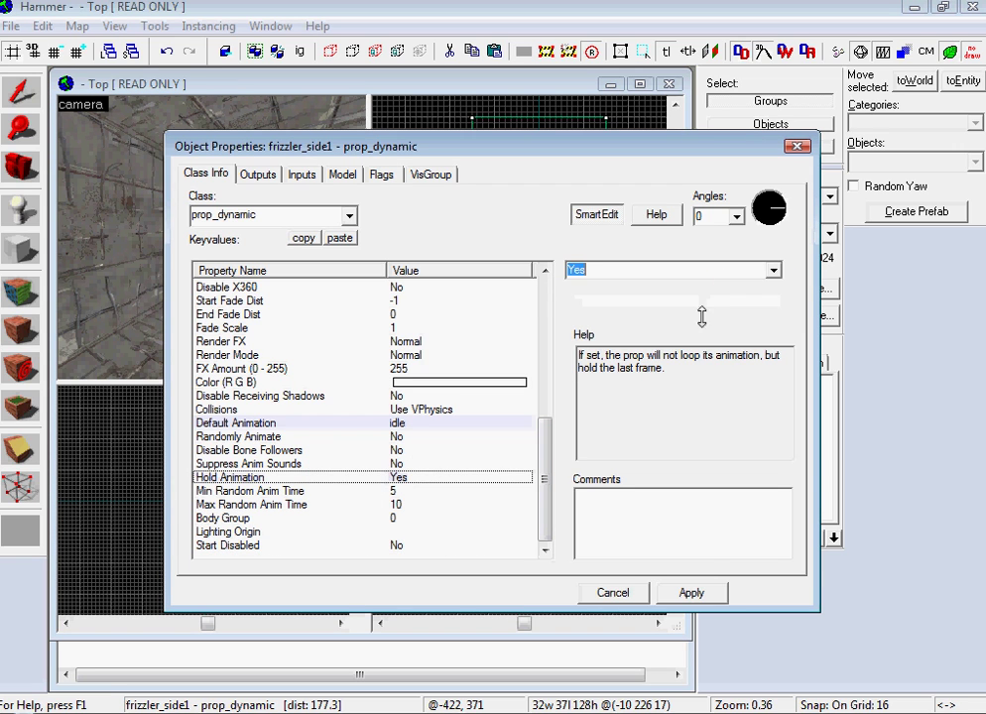
click(693, 591)
click(624, 591)
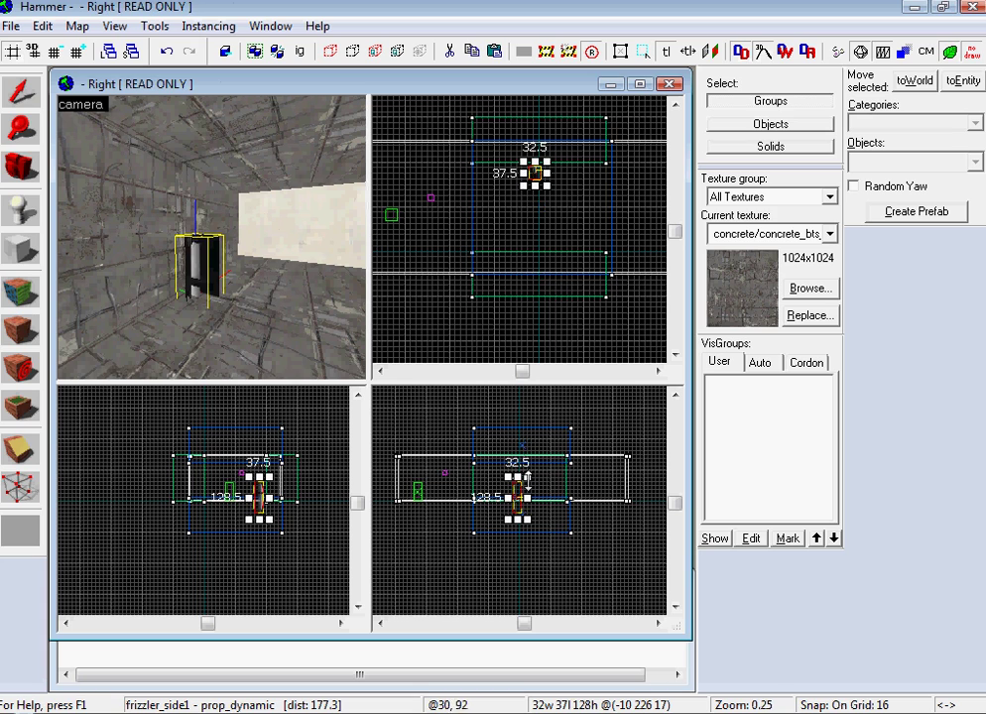
- Raise the fizzler side prop so it stands on the passage floor
drag(517, 493, 520, 477)
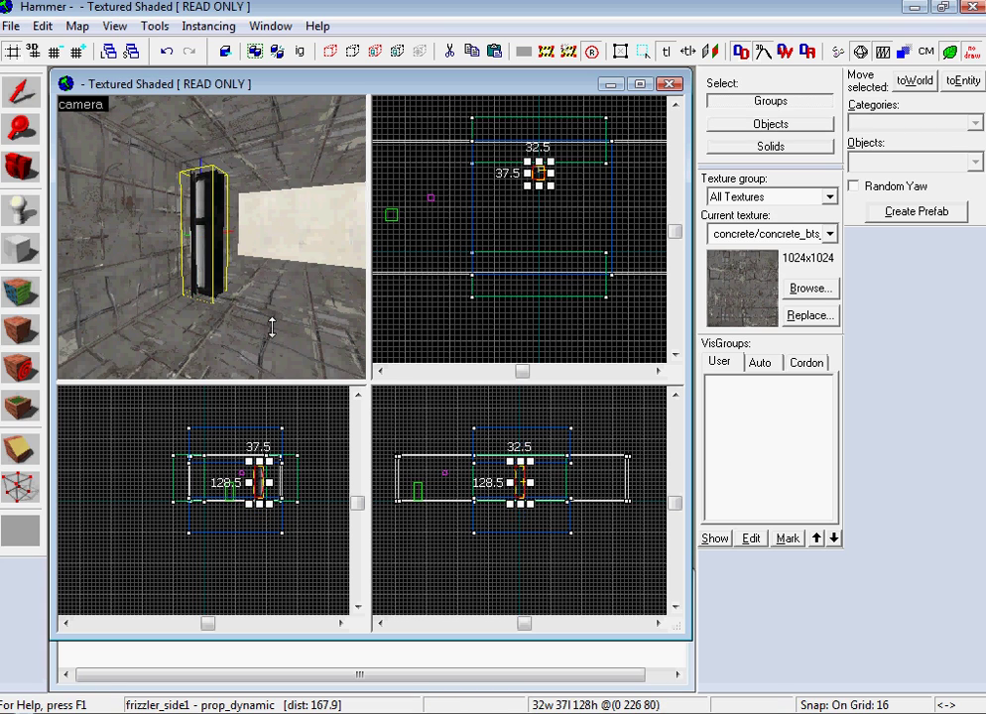
key(z)
key(w)
key(s)
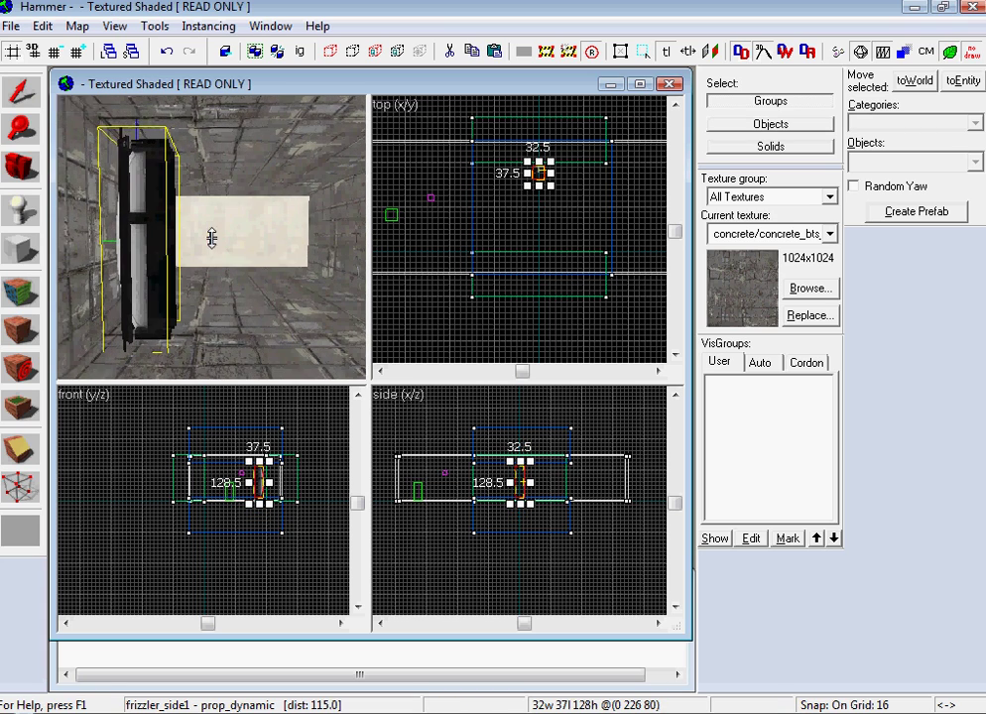
- Rotate the fizzler side prop about its vertical axis so it faces across the passage from the side wall
drag(548, 162, 526, 191)
key(d)
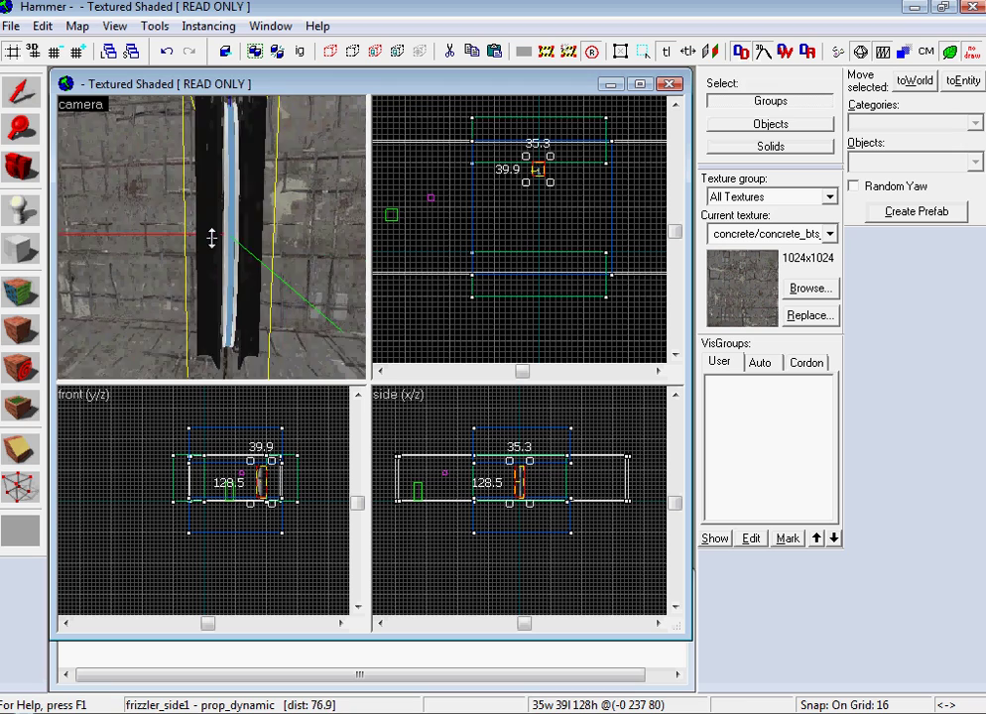
key(a)
key(z)
scroll(598, 156, up, 3)
scroll(521, 206, up, 4)
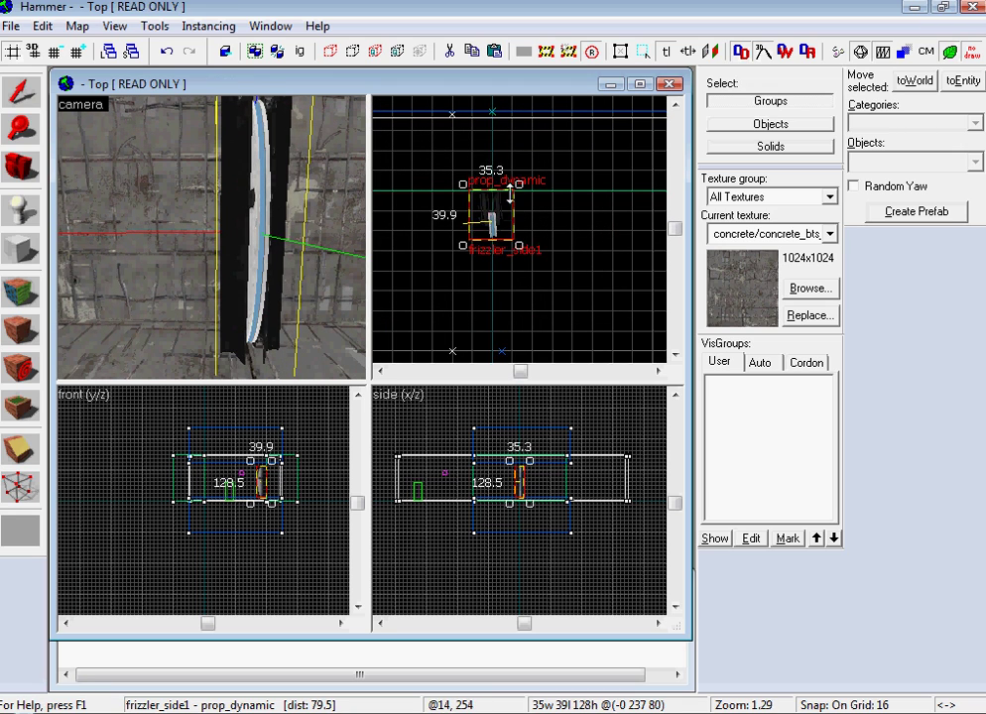
drag(518, 204, 446, 248)
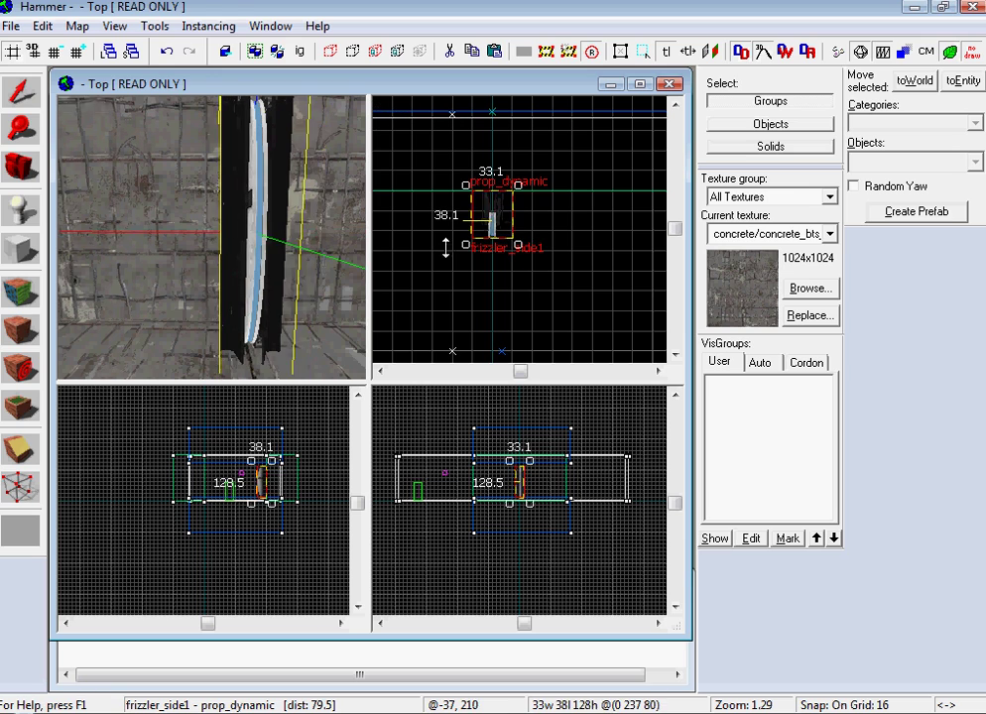
key(z)
key(a)
key(a)
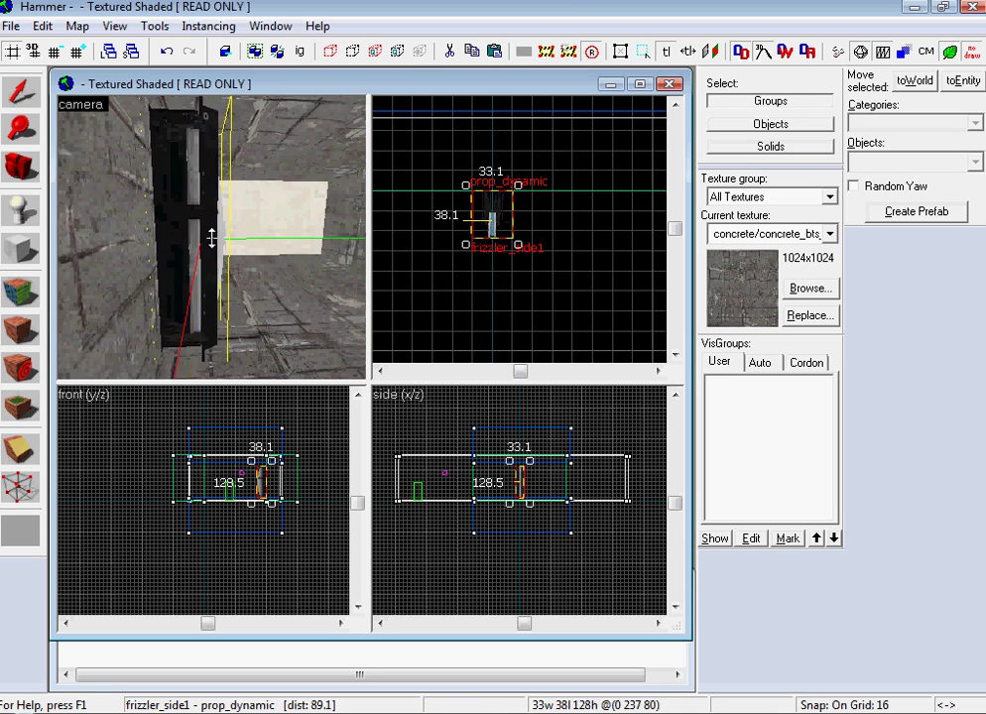
key(d)
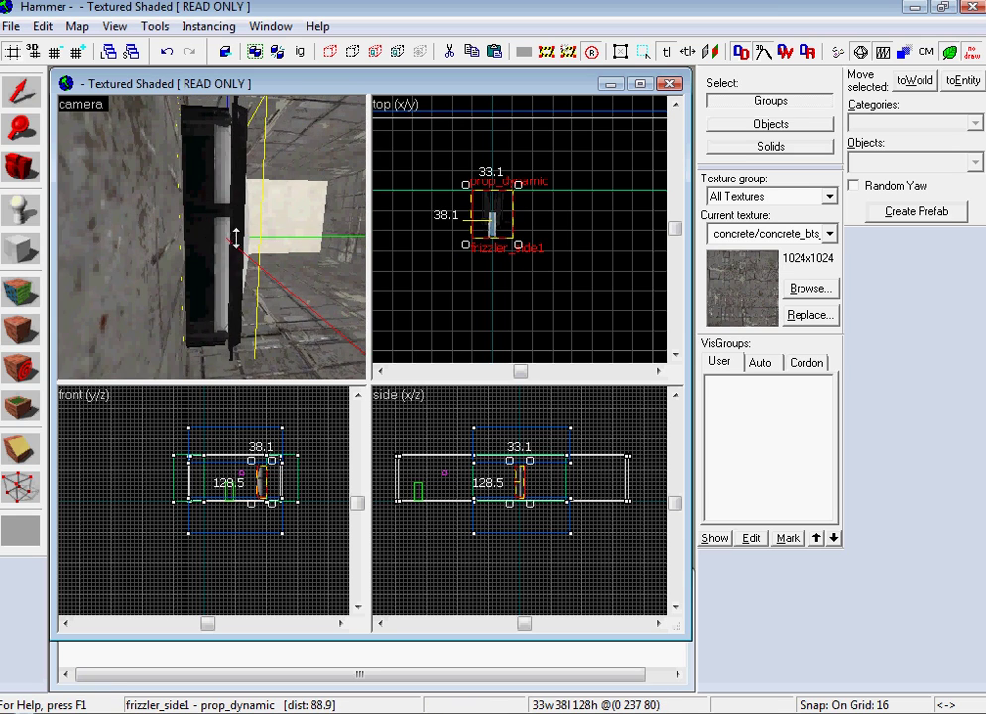
key(z)
- Paste a copy of the fizzler side prop, rotate it 180 degrees and place it in line facing the original
key(ctrl+v)
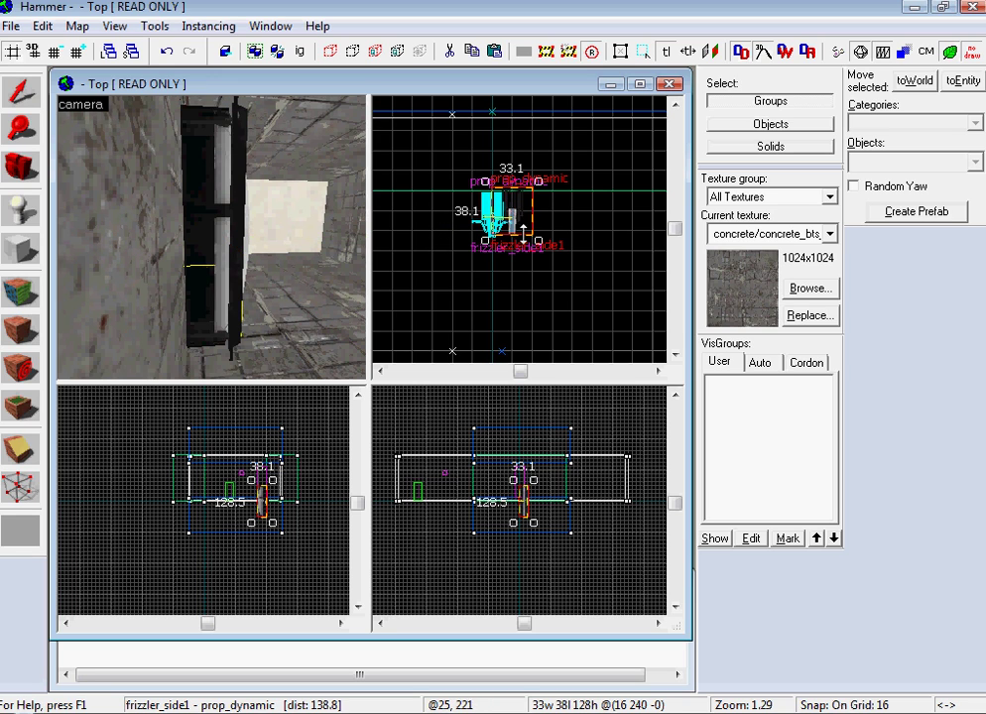
drag(538, 185, 493, 279)
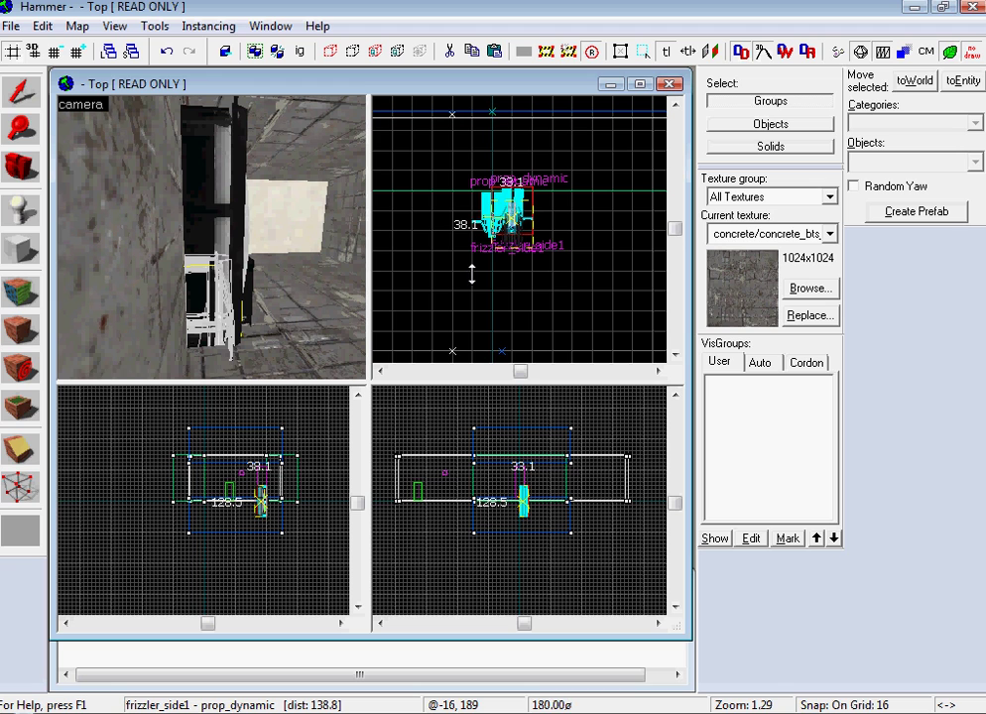
mouse_move(509, 206)
shift+mouse_down()
mouse_move(512, 298)
mouse_move(491, 328)
shift+mouse_up()
key(z)
key(s)
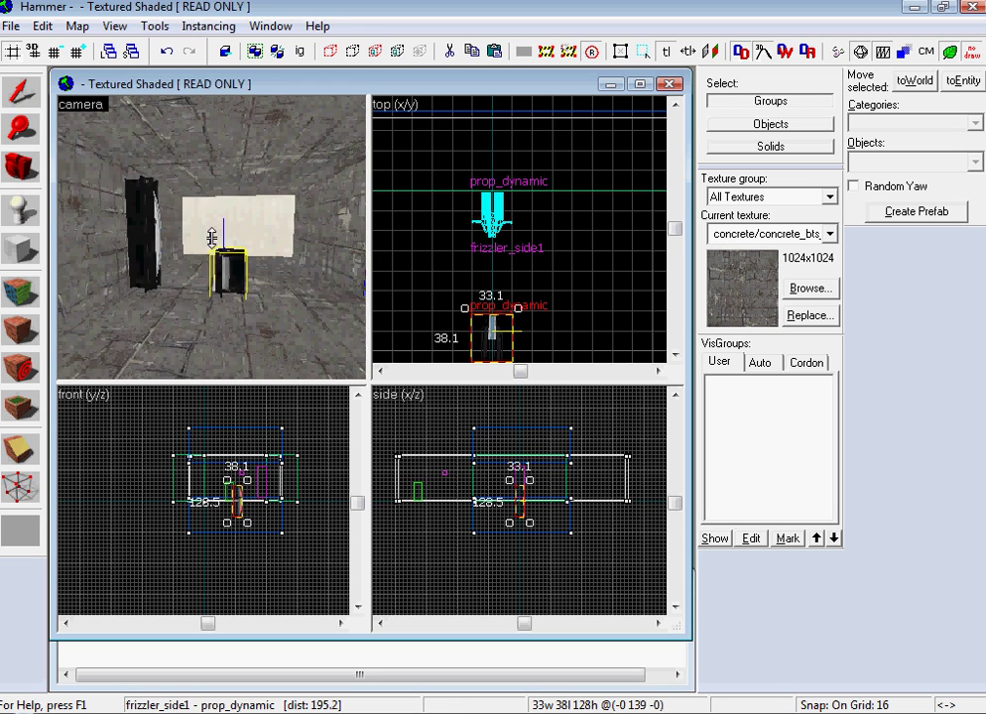
- Raise the copied prop to the original's height and move it across the passage near the opposite wall
key(z)
drag(517, 499, 520, 481)
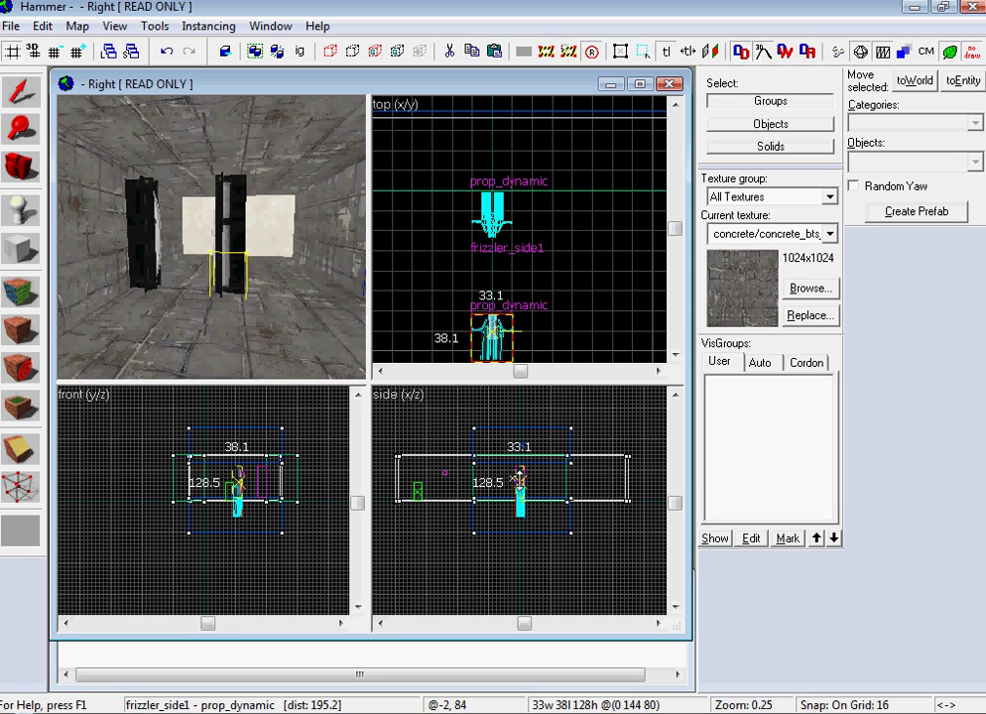
scroll(503, 361, down, 2)
click(676, 355)
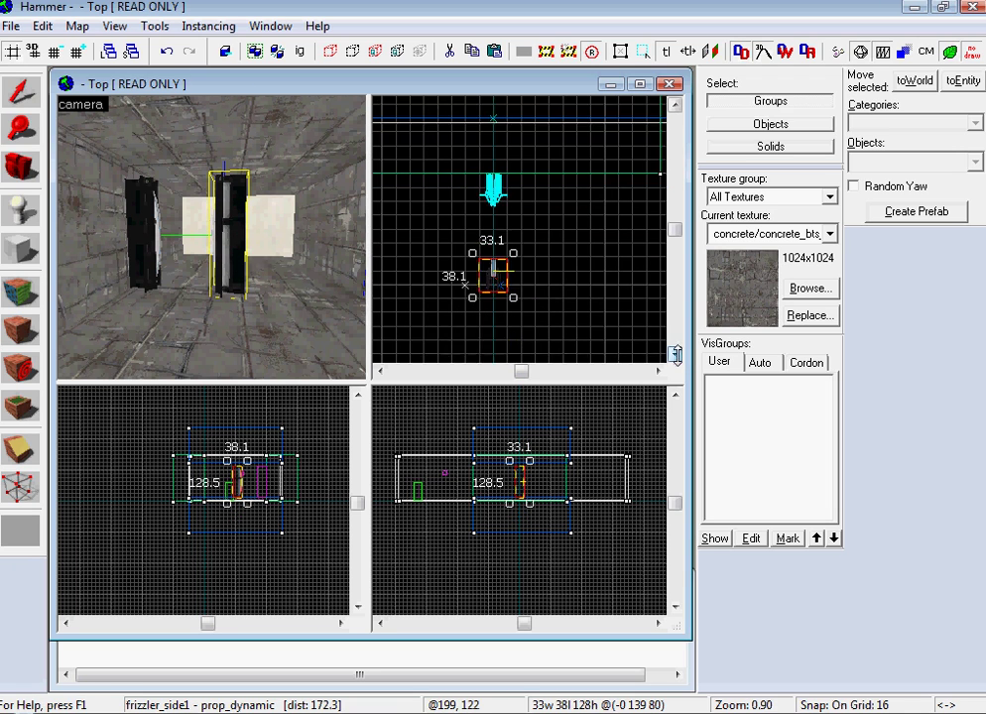
click(676, 356)
drag(493, 213, 498, 315)
- Reduce the grid size to 8 and shift the copied prop 8 units so it sits against the opposite wall
click(59, 52)
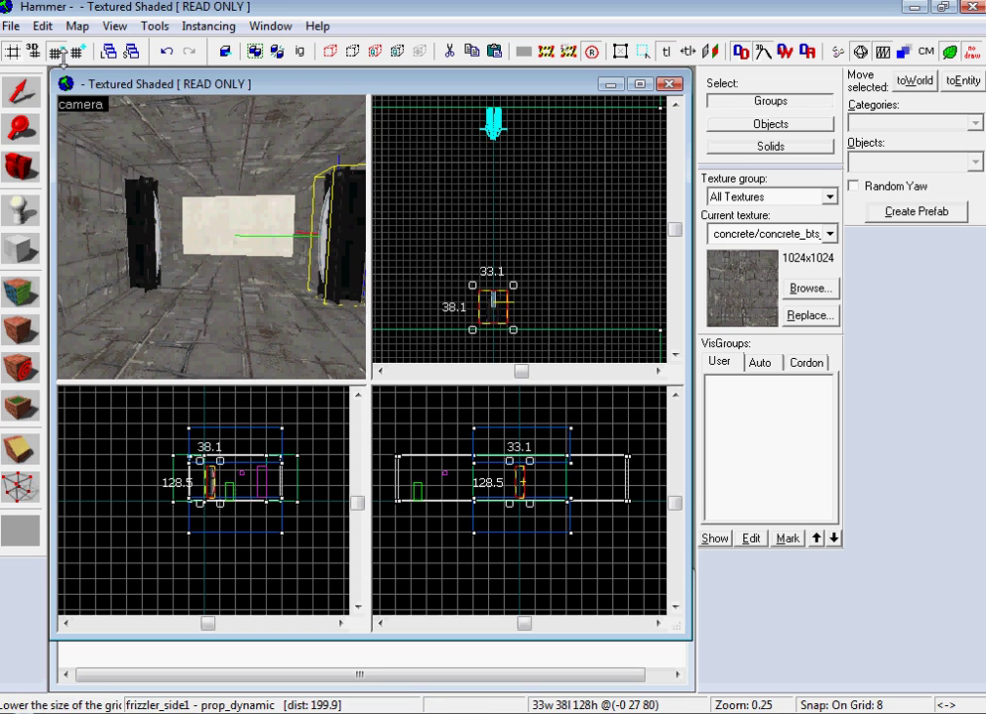
click(59, 52)
click(81, 51)
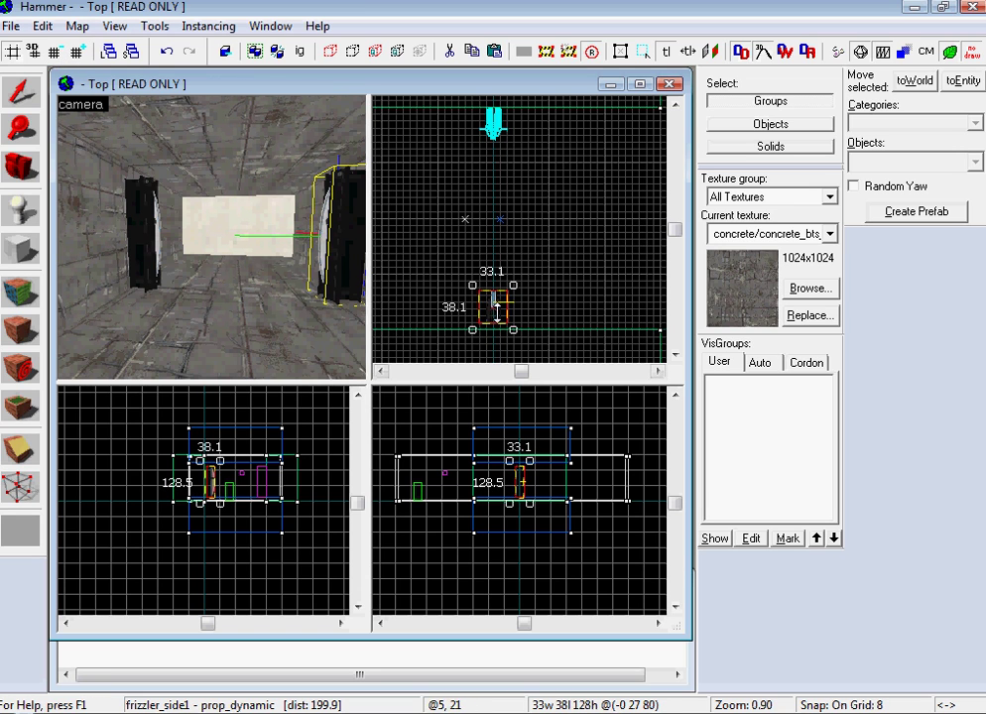
drag(498, 312, 499, 320)
- Examine the position and facing of both fizzler frames in the 3D view
key(z)
key(d)
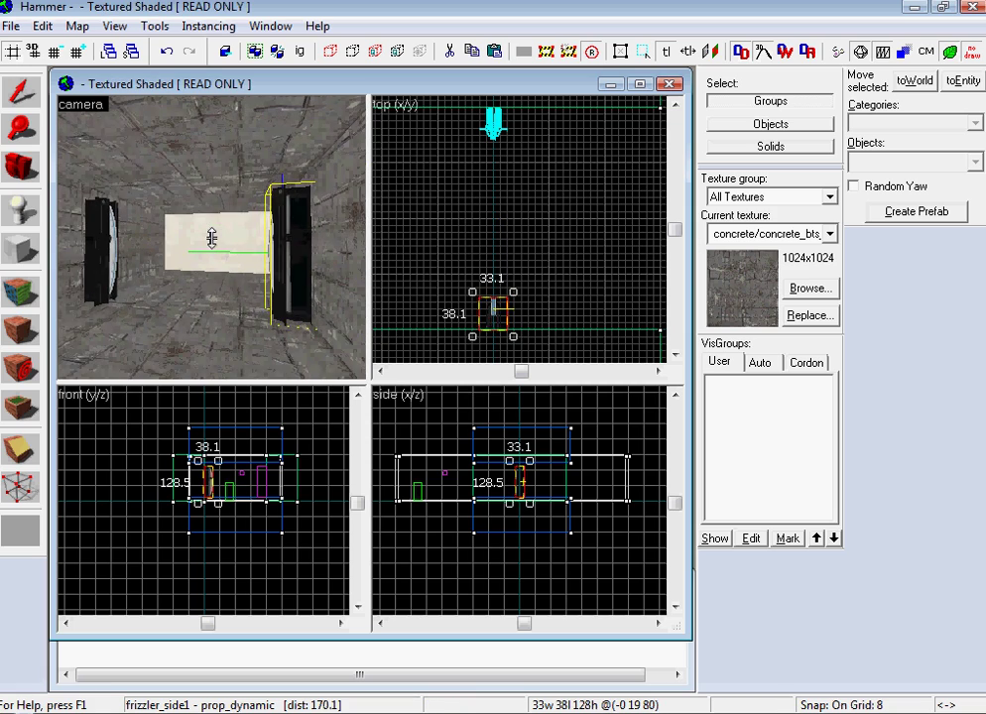
key(Down)
key(Down)
key(Down)
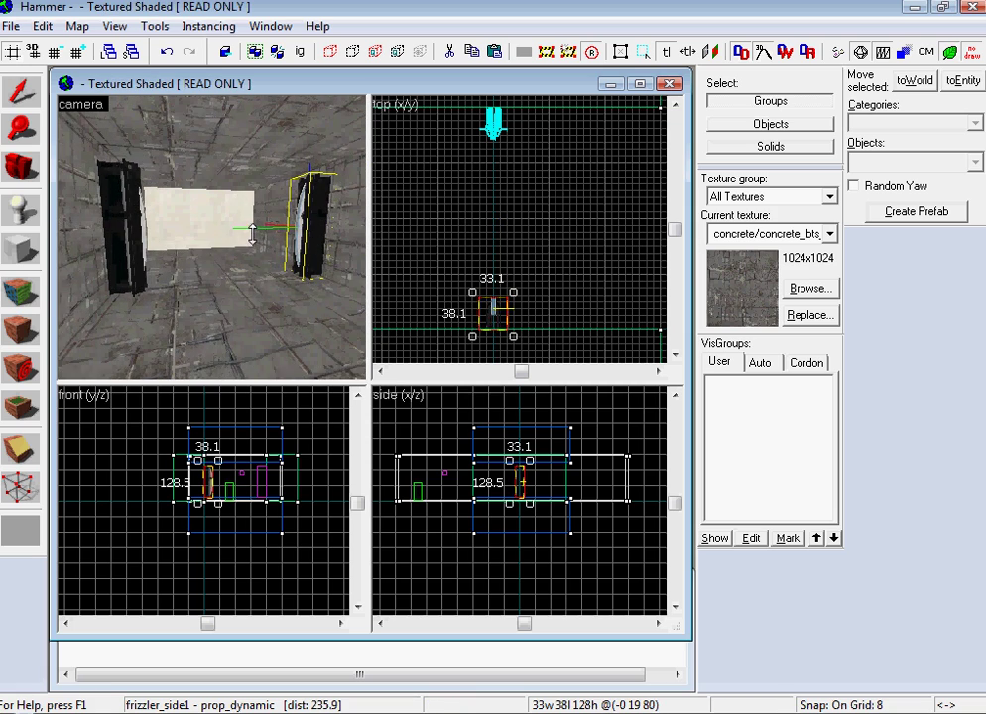
key(a)
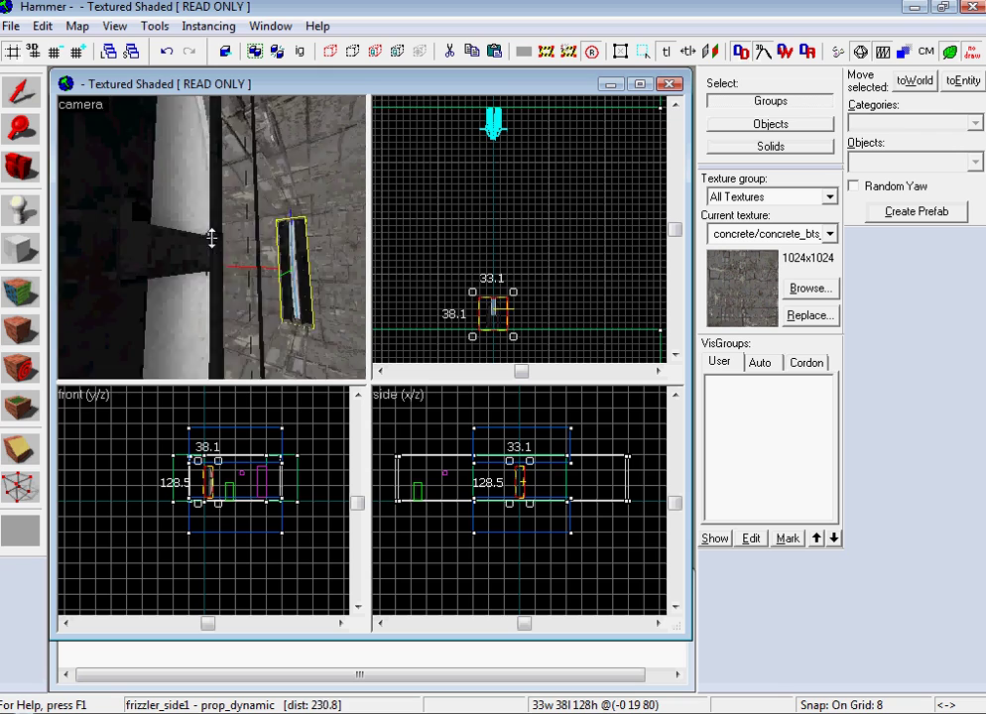
key(d)
key(a)
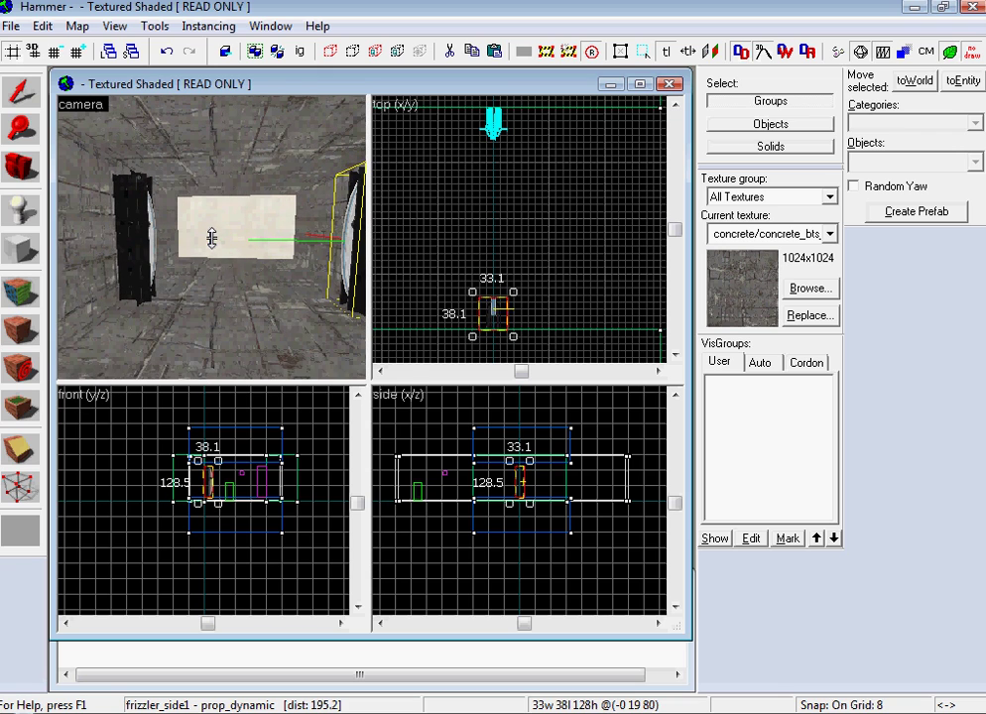
- Extend the passage ceiling brush downward to a height of 160 units so it meets the tops of the fizzler frames
click(195, 126)
scroll(484, 208, down, 6)
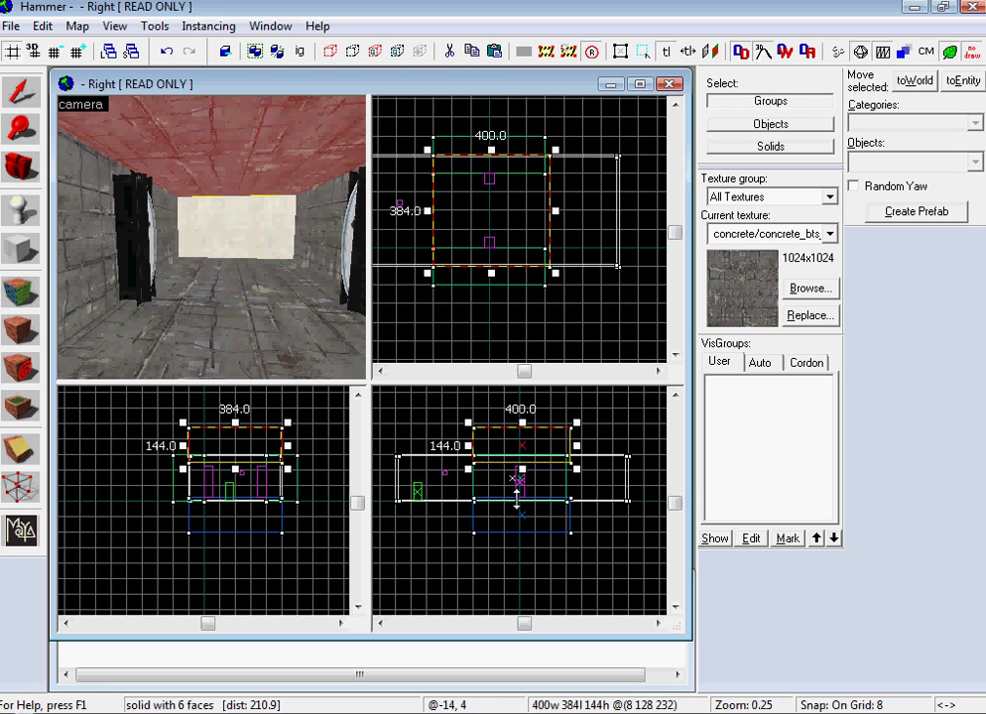
scroll(517, 474, up, 8)
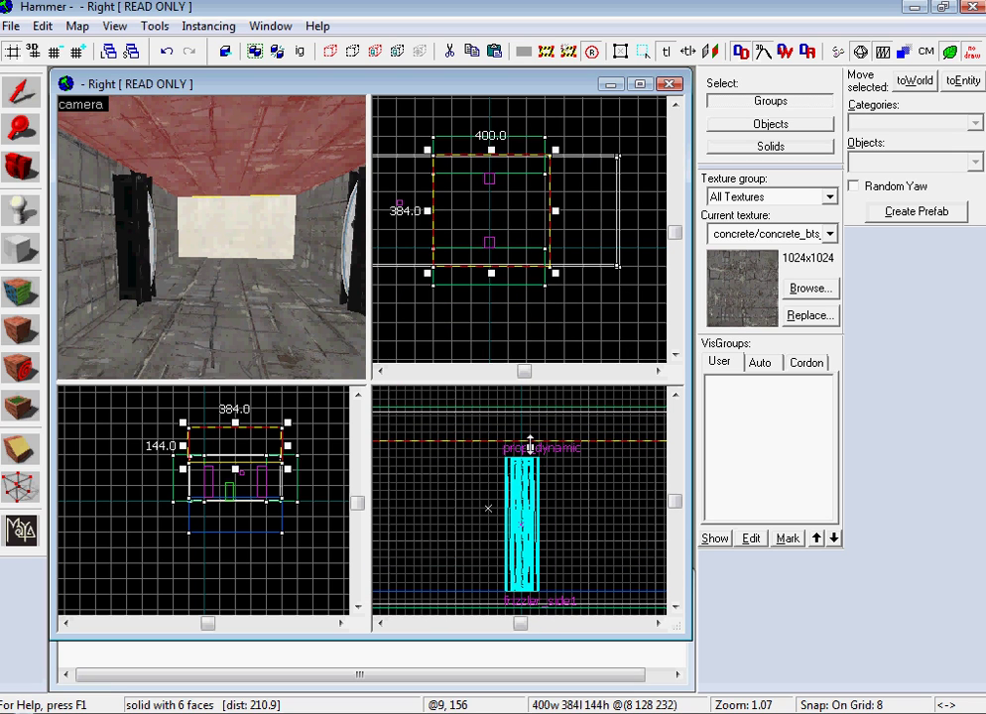
drag(530, 444, 529, 460)
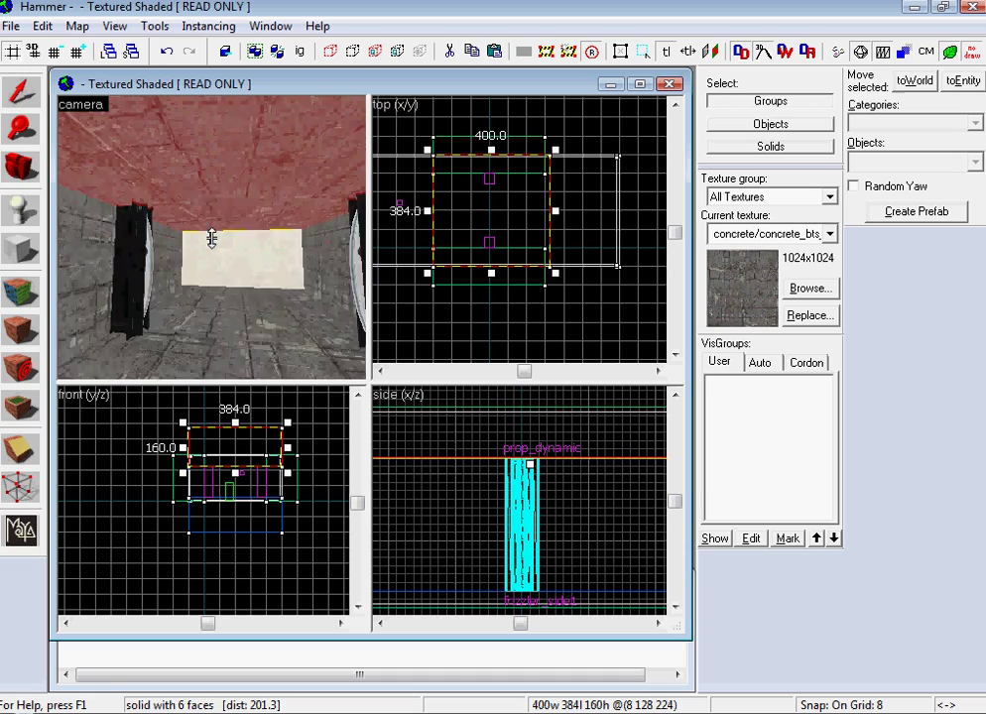
key(s)
key(w)
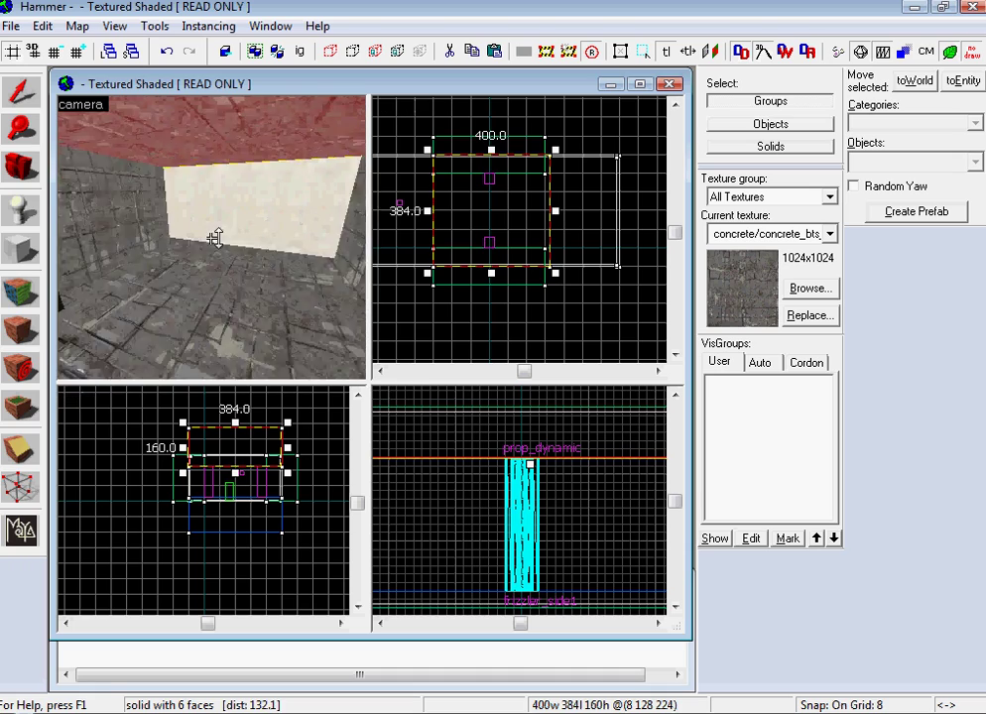
key(s)
key(z)
- Start the Block tool and filter the textures for "no draw", making tools/toolsnodraw the current texture
click(22, 244)
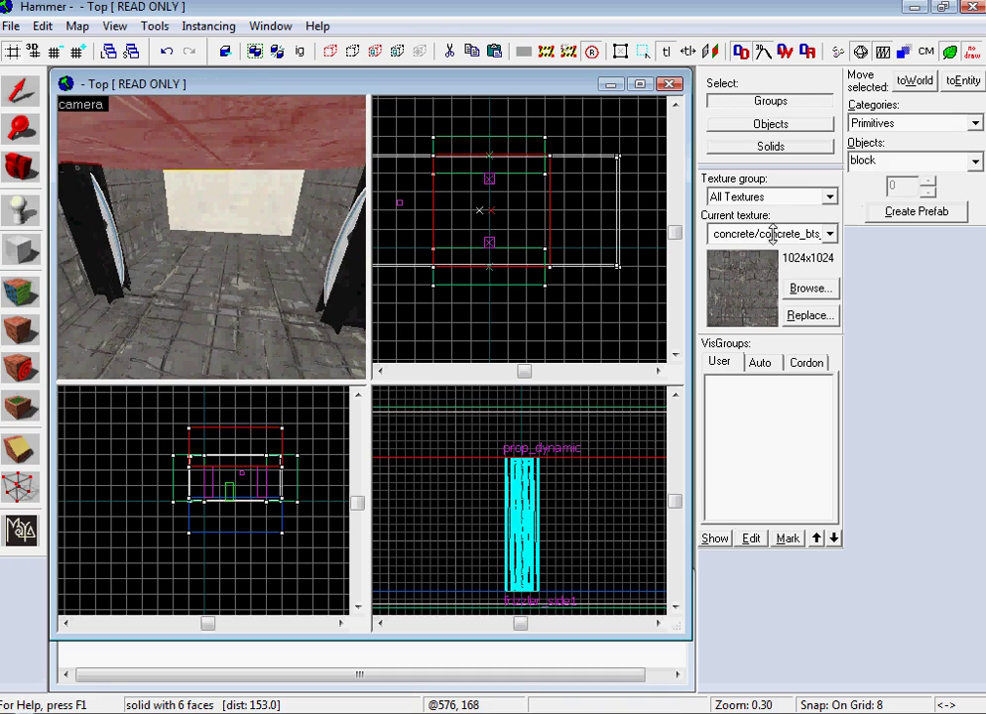
click(808, 288)
text(no draw)
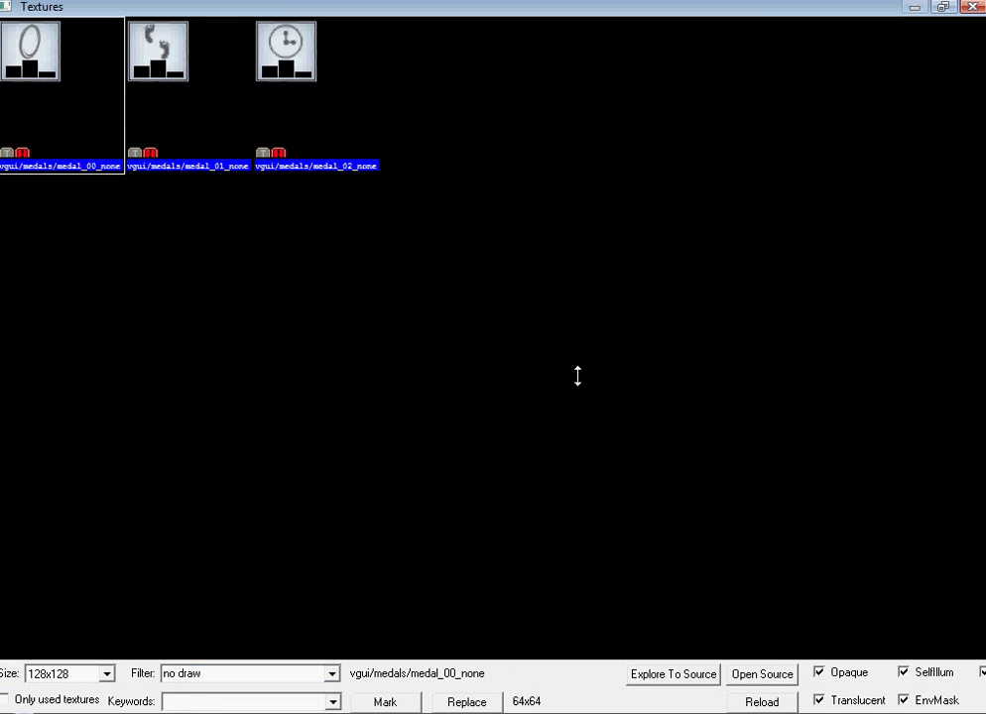
double_click(28, 45)
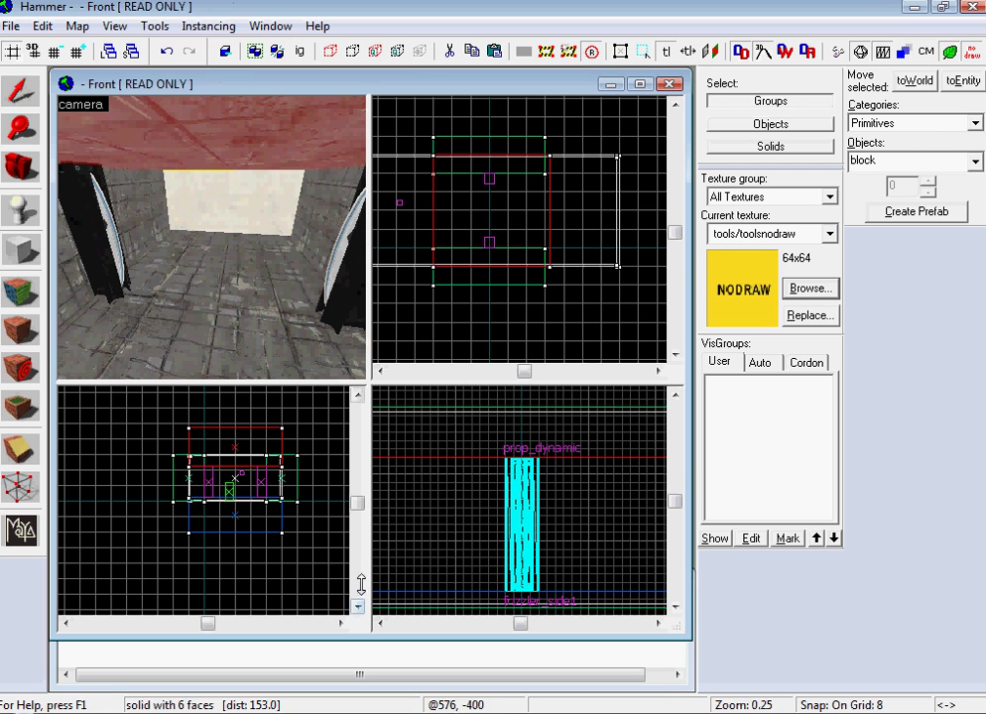
- Create a nodraw brush 16 wide, 384 long and 128 high across the passage in line with the fizzler frames
scroll(517, 503, up, 2)
drag(507, 436, 540, 574)
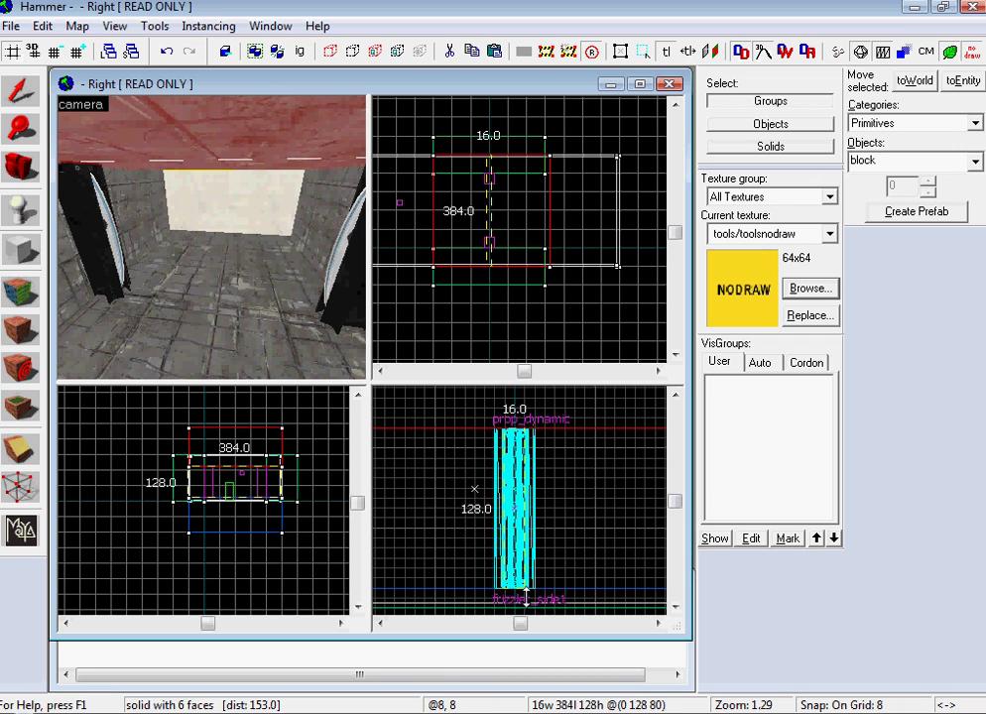
key(z)
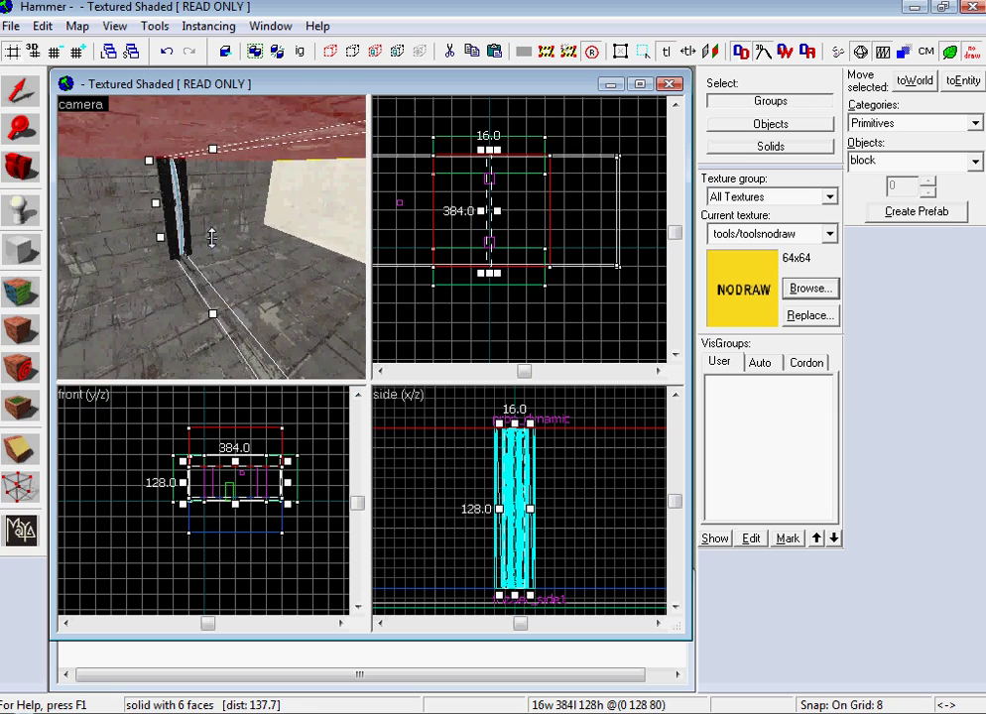
key(Return)
key(a)
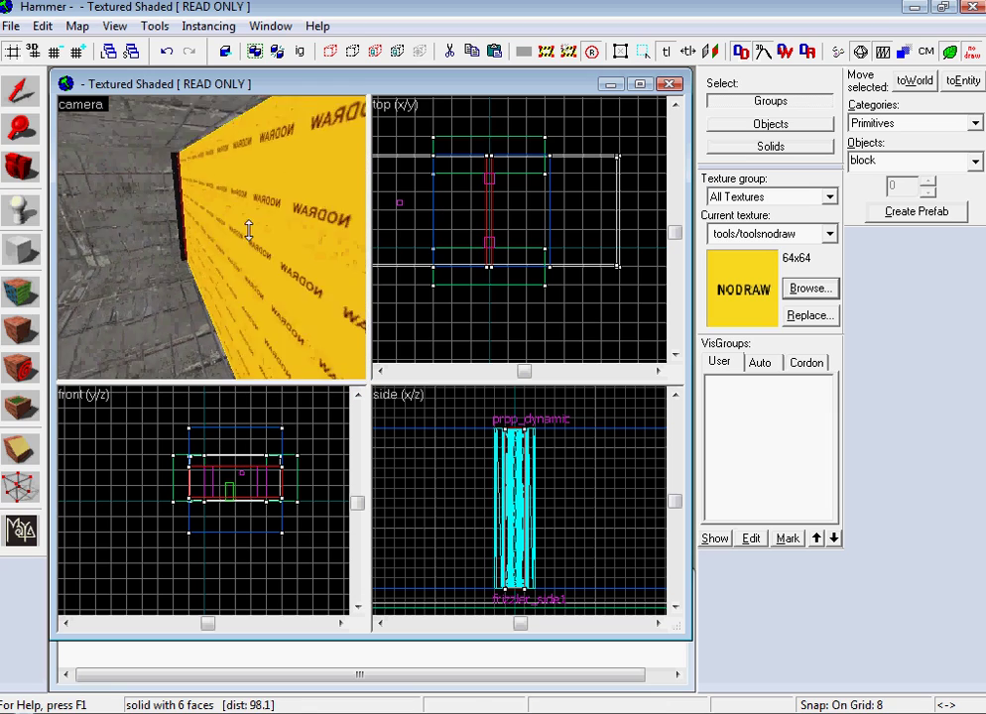
key(z)
key(z)
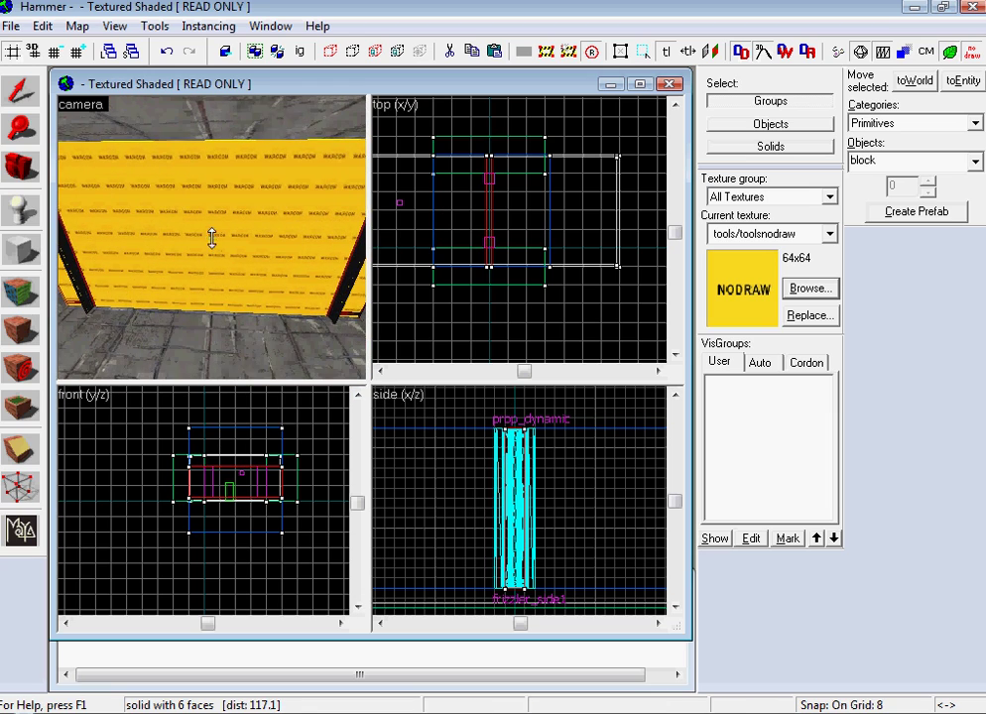
key(z)
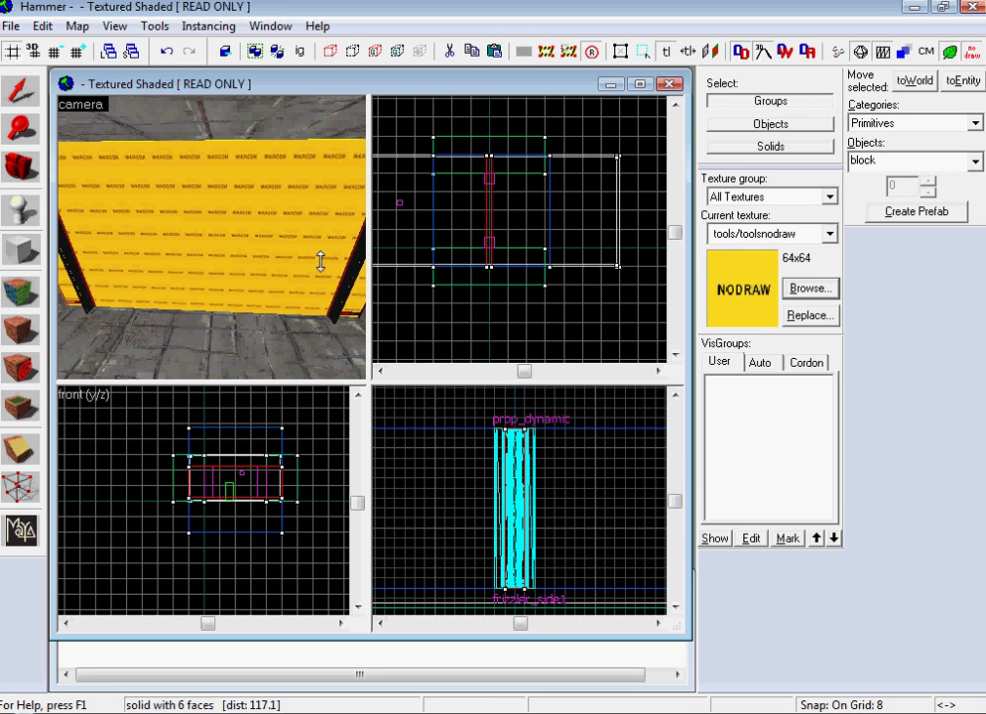
- Shorten the nodraw brush from both ends to 184 units so it fits between the two fizzler frames
click(117, 159)
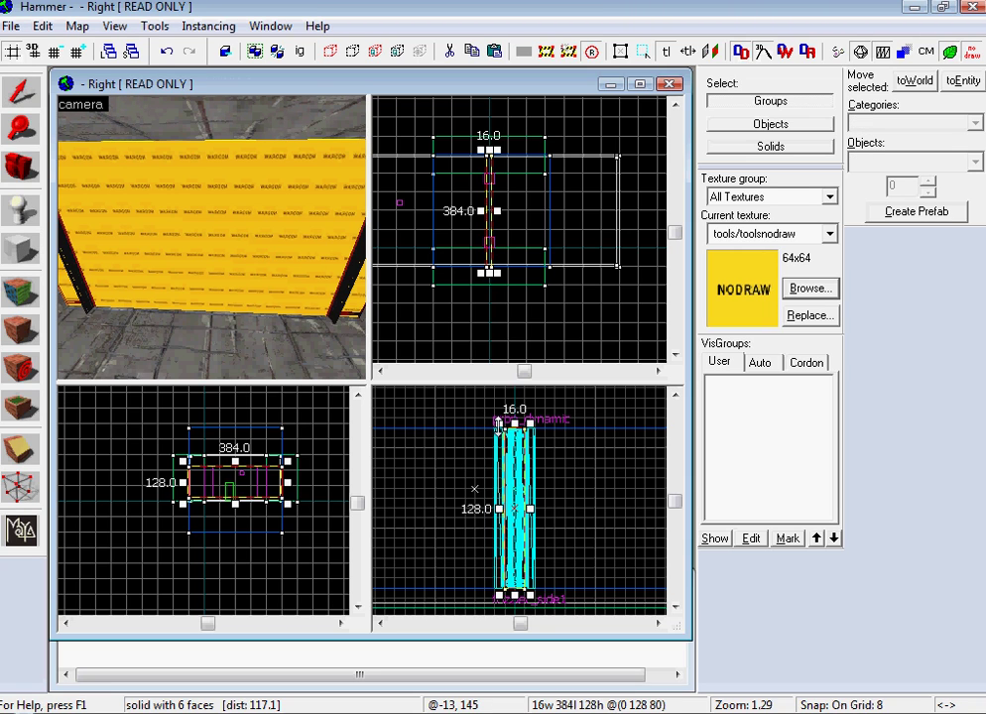
drag(514, 420, 513, 423)
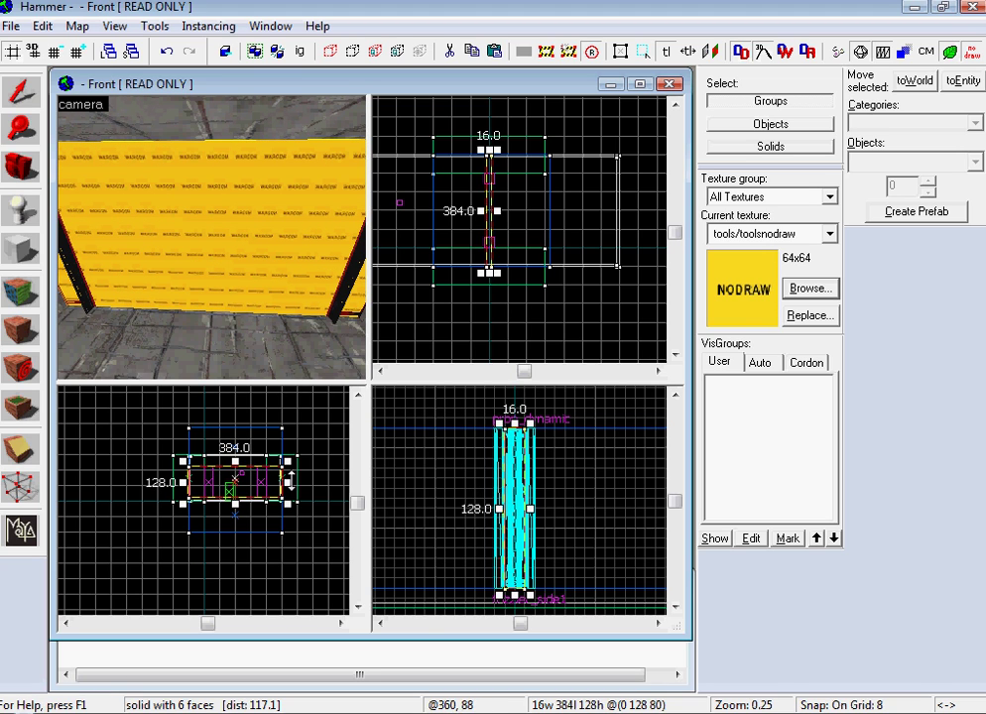
drag(289, 482, 263, 483)
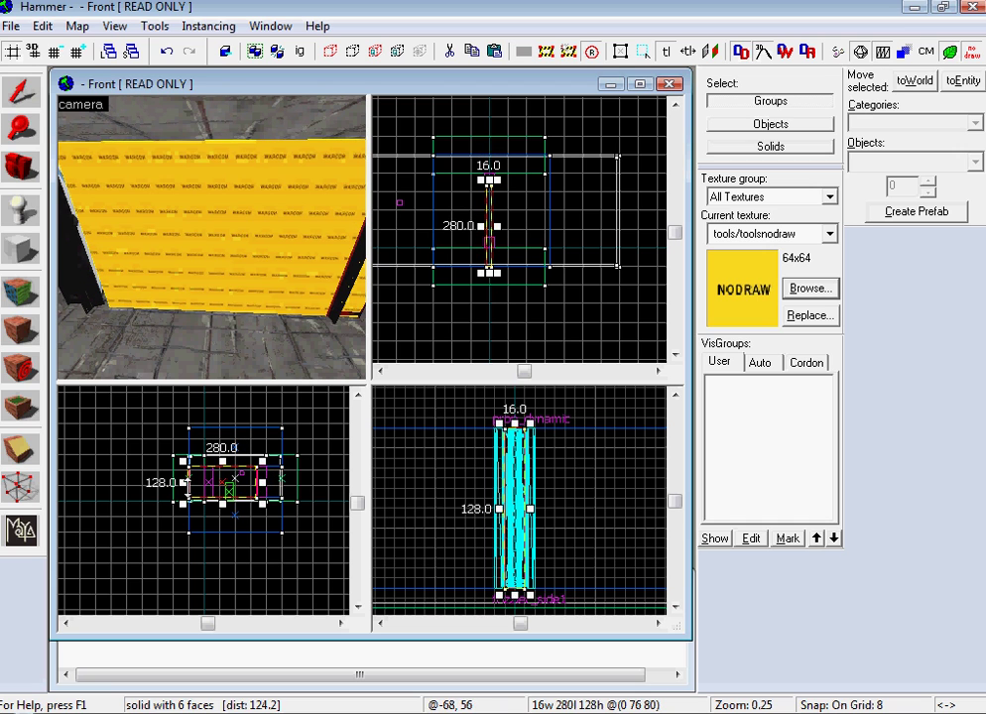
drag(186, 485, 209, 486)
key(z)
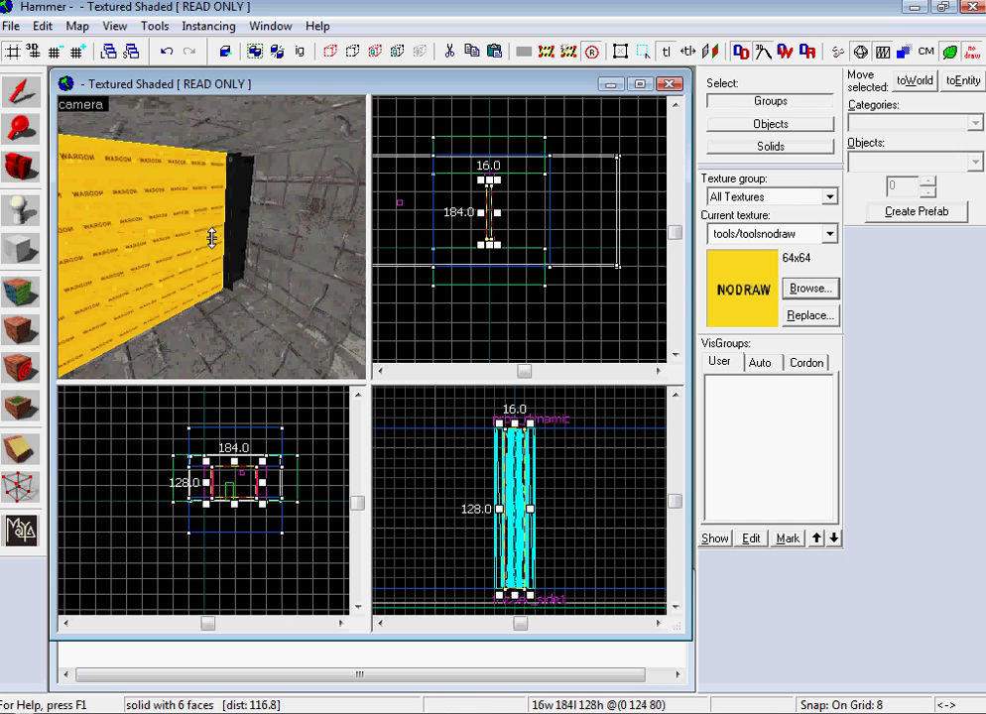
drag(211, 242, 211, 238)
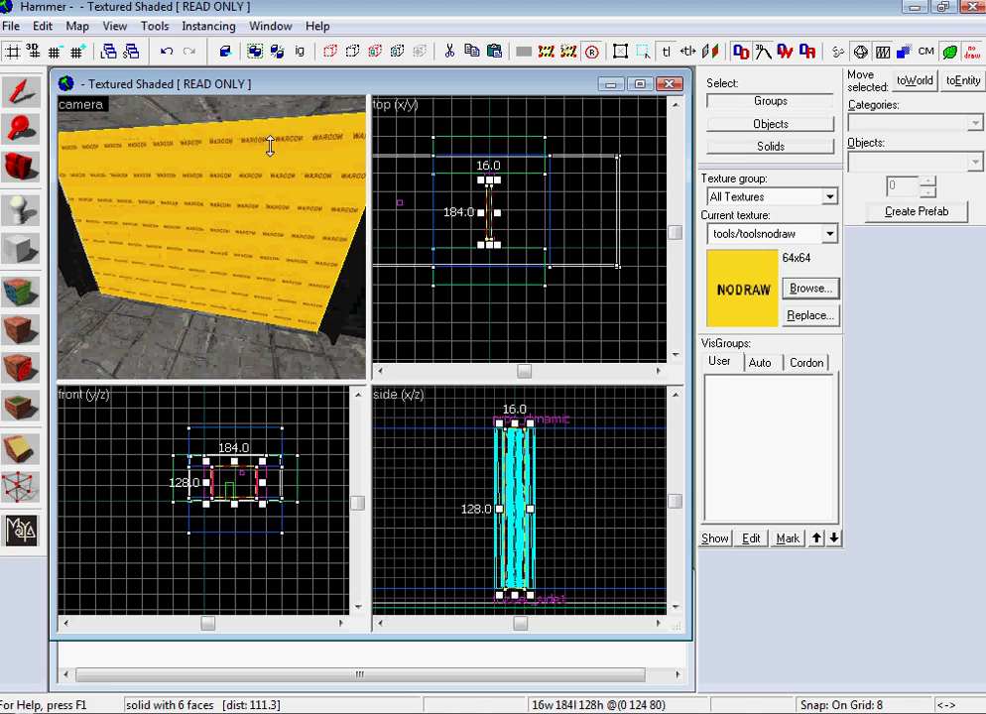
- Filter the textures for "fizzler", choose an effects/fizzler_underground variant and apply it to the nodraw brush
click(829, 287)
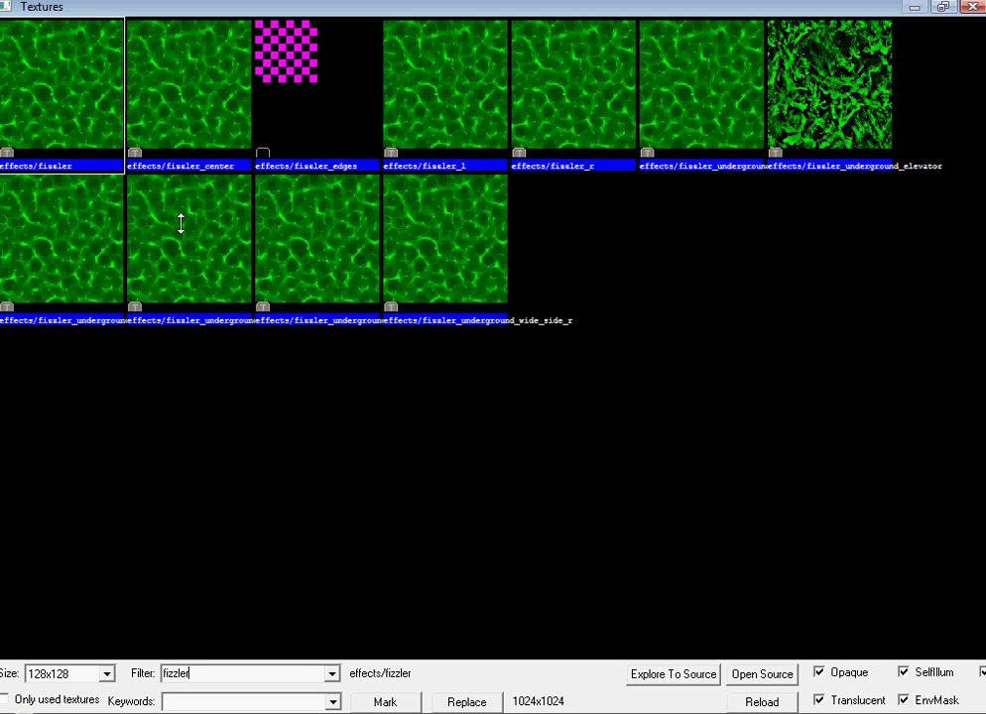
double_click(189, 286)
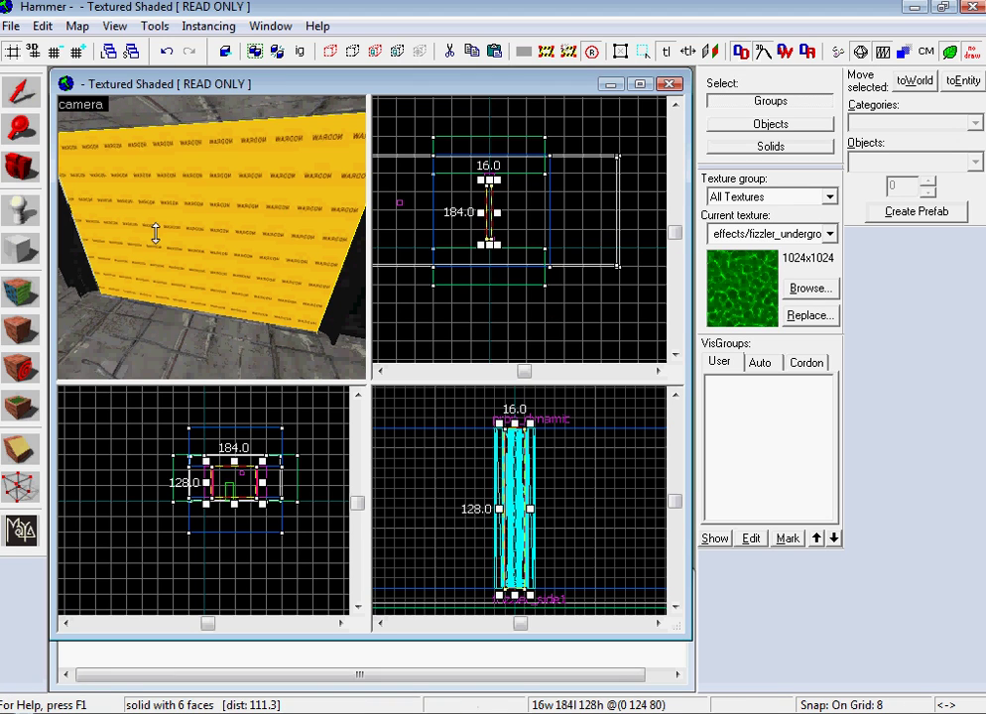
click(15, 333)
- Try extending the fizzler brush to 192 units into the frame at its lower-Y end
key(w)
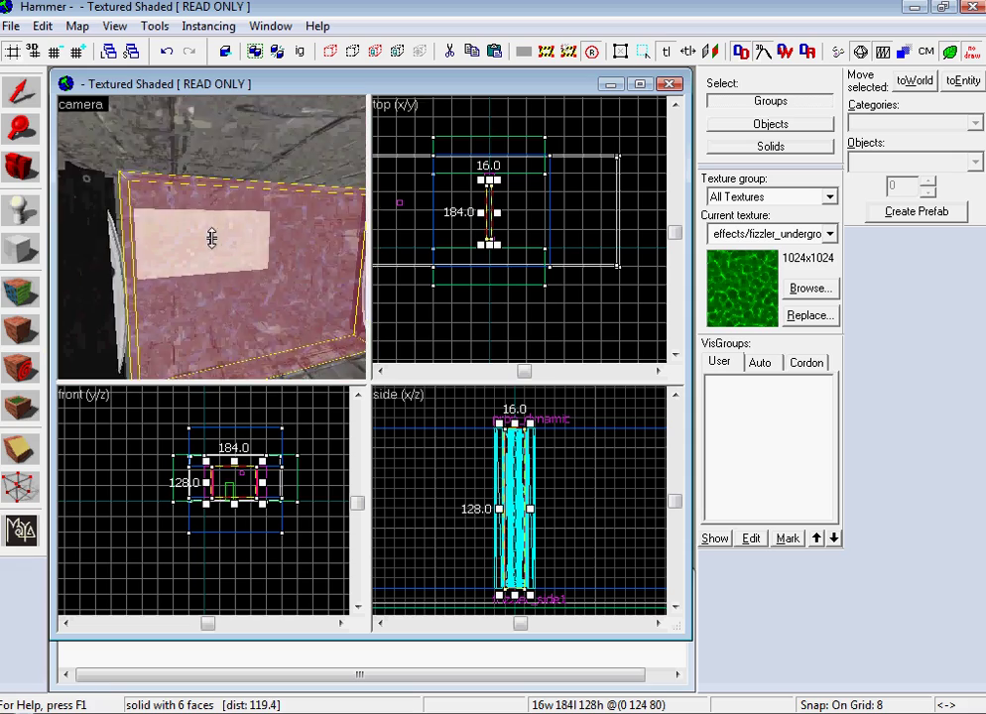
key(s)
key(s)
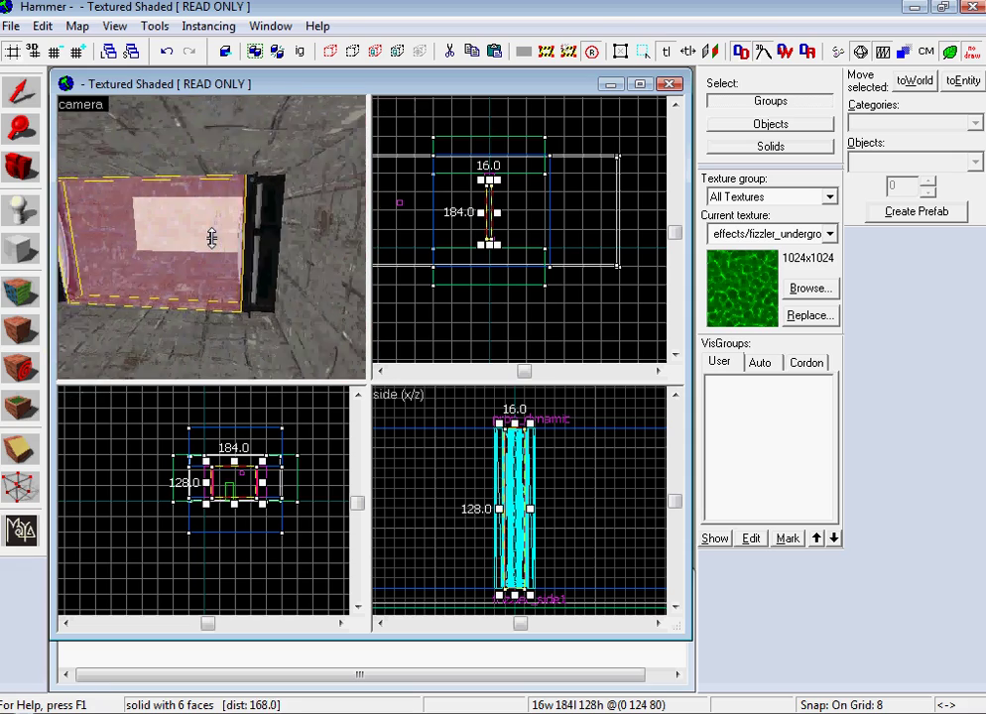
key(w)
key(Left)
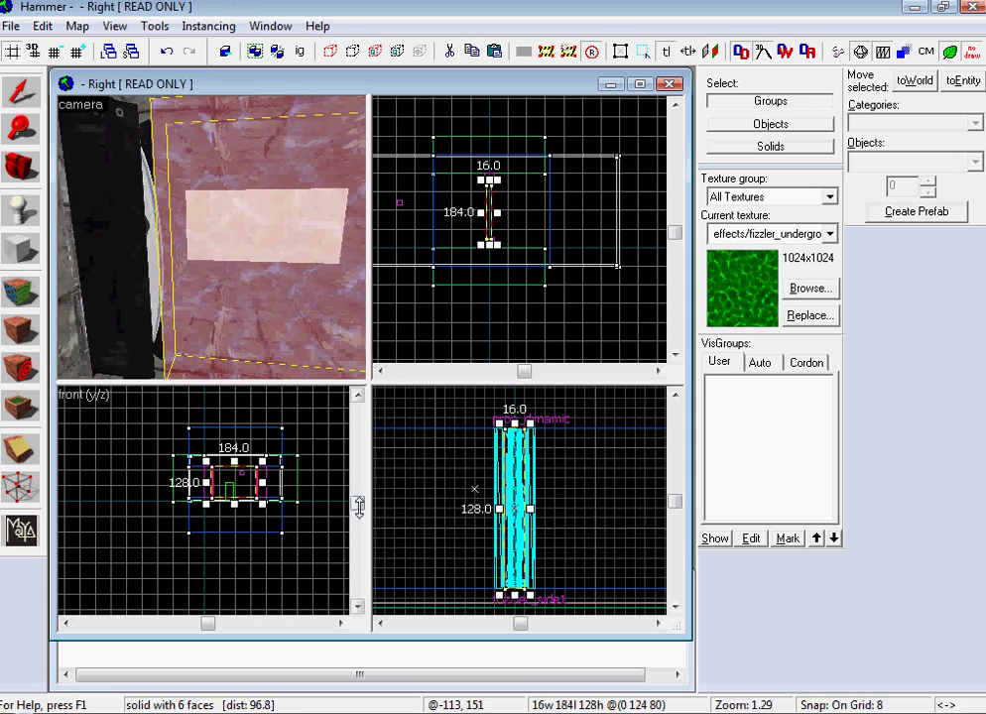
scroll(312, 468, up, 7)
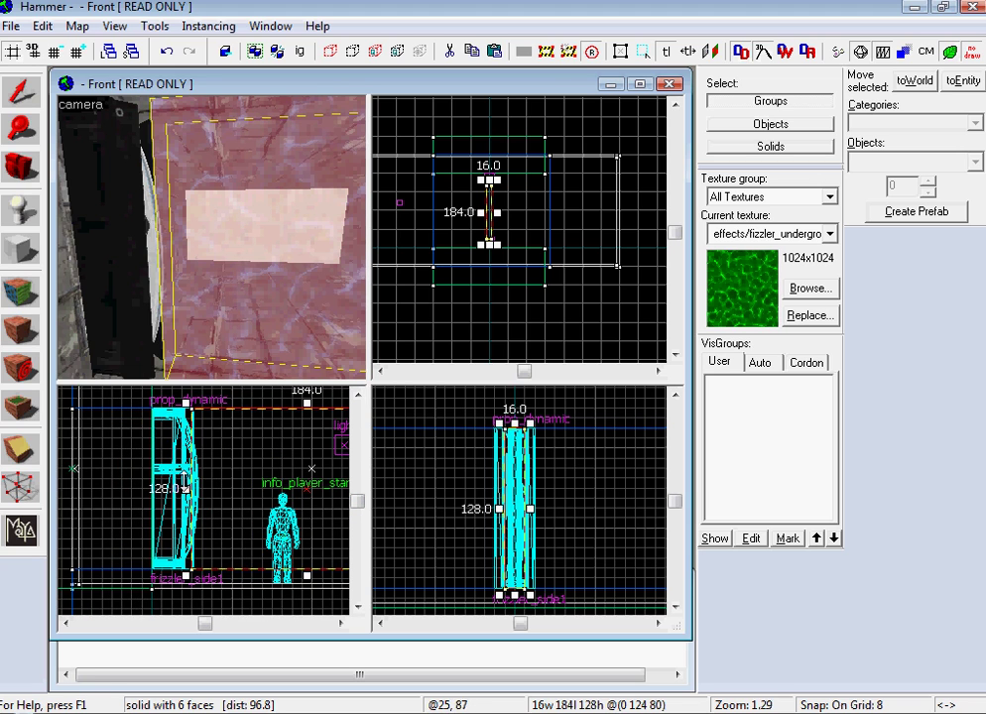
drag(187, 489, 176, 489)
key(z)
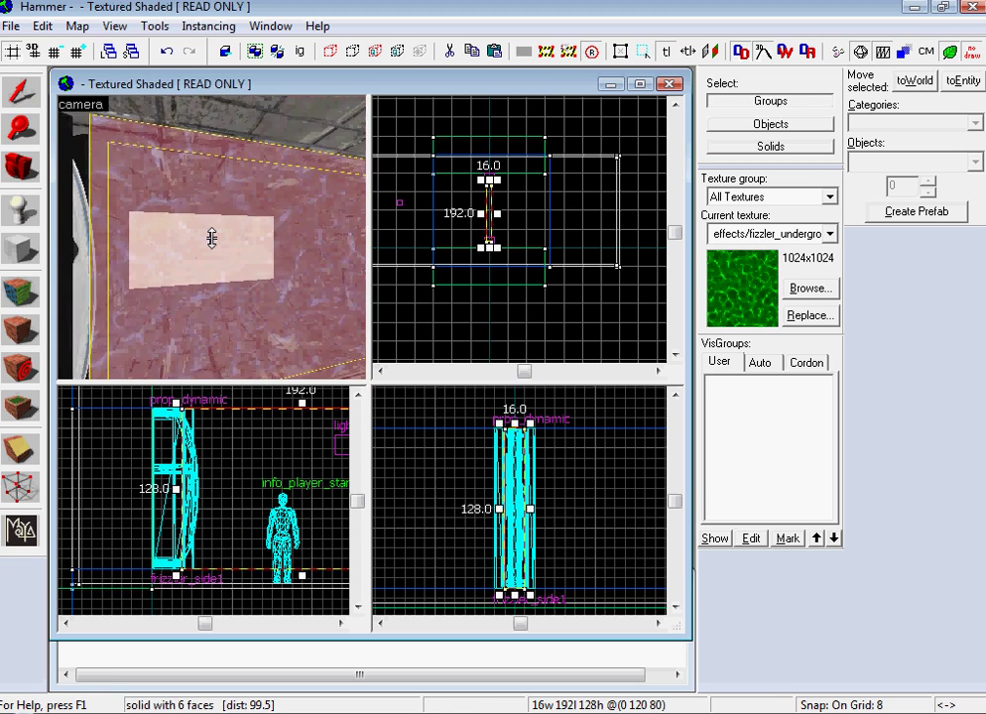
key(s)
key(w)
key(ctrl+z)
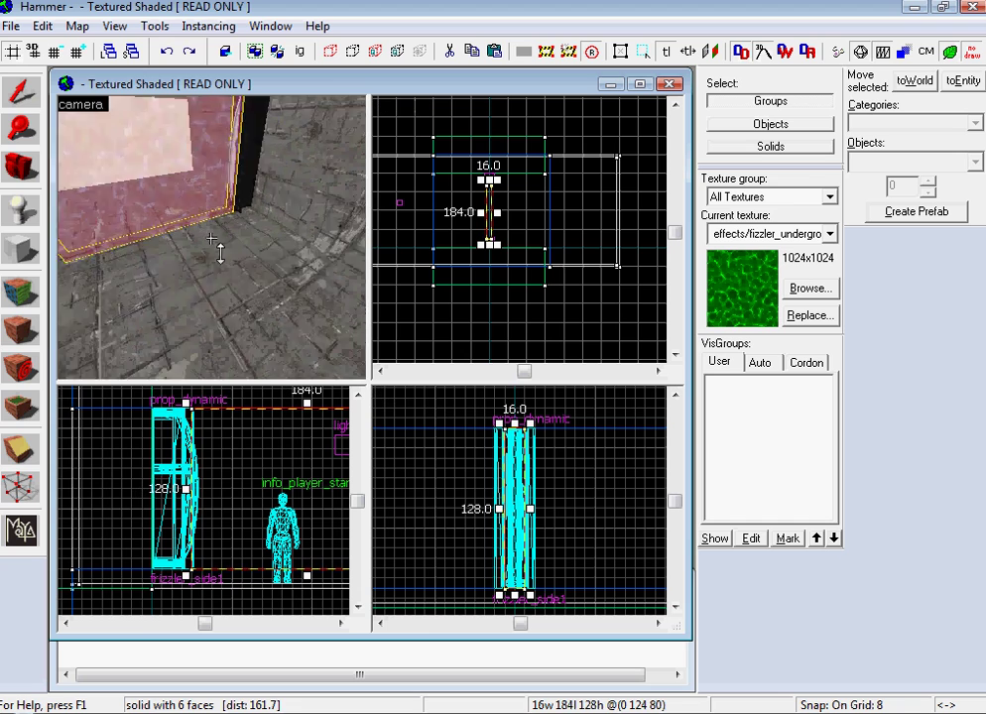
- Extend the fizzler brush to 192 units at its far end so it reaches into the other frame
key(z)
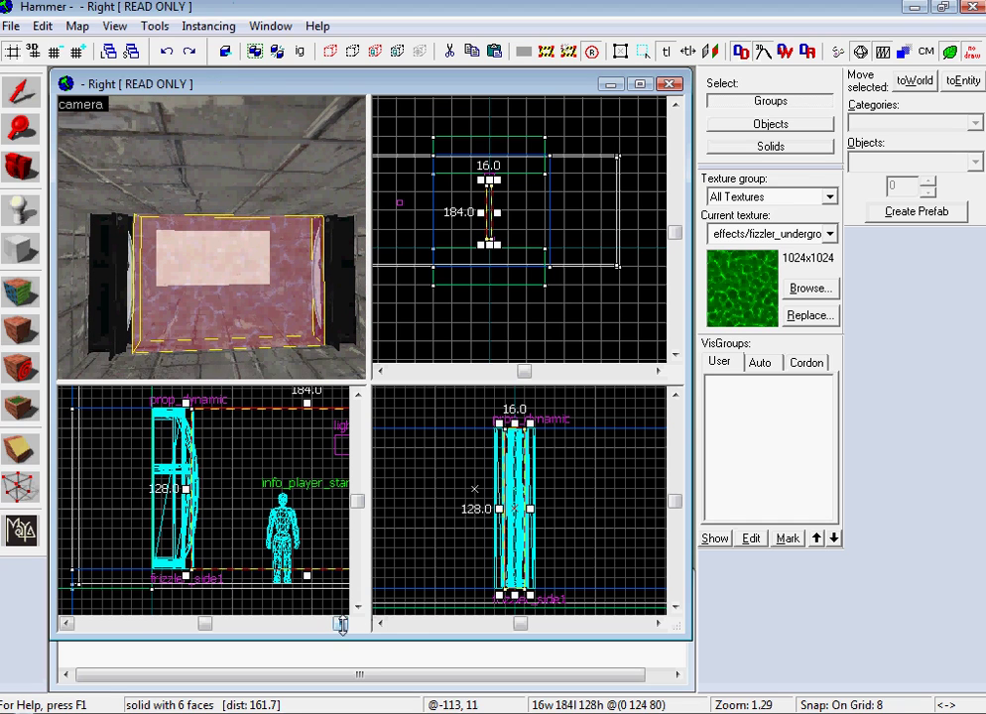
click(341, 624)
click(342, 624)
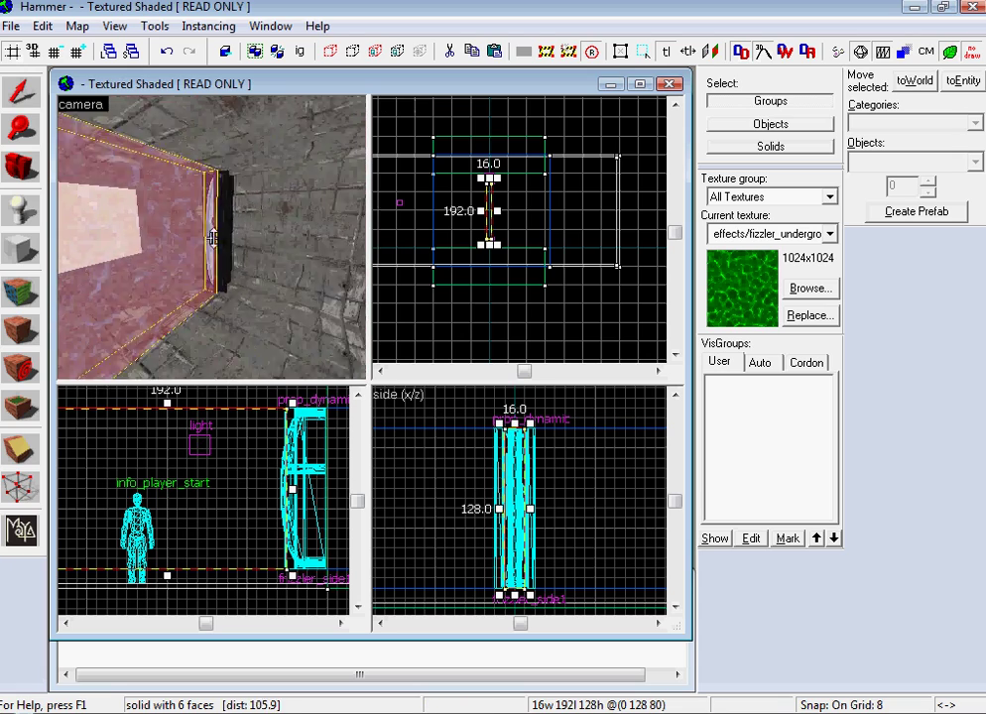
key(a)
key(d)
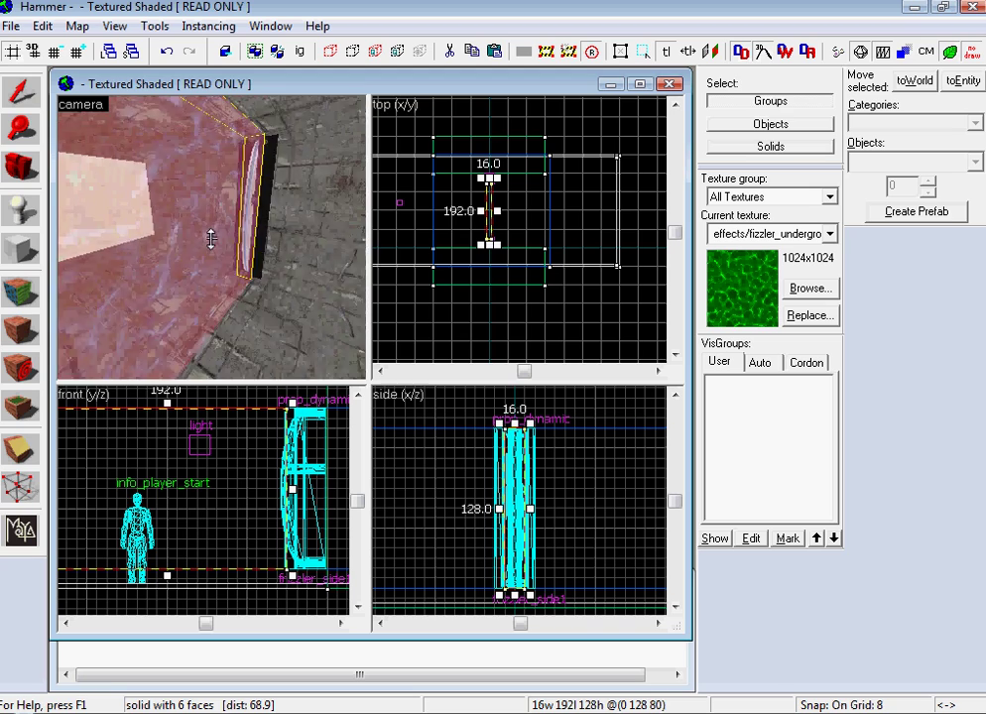
key(z)
- Reduce the grid snap to 4 and narrow the fizzler brush to 8 units wide, centred between the frames
scroll(506, 185, up, 10)
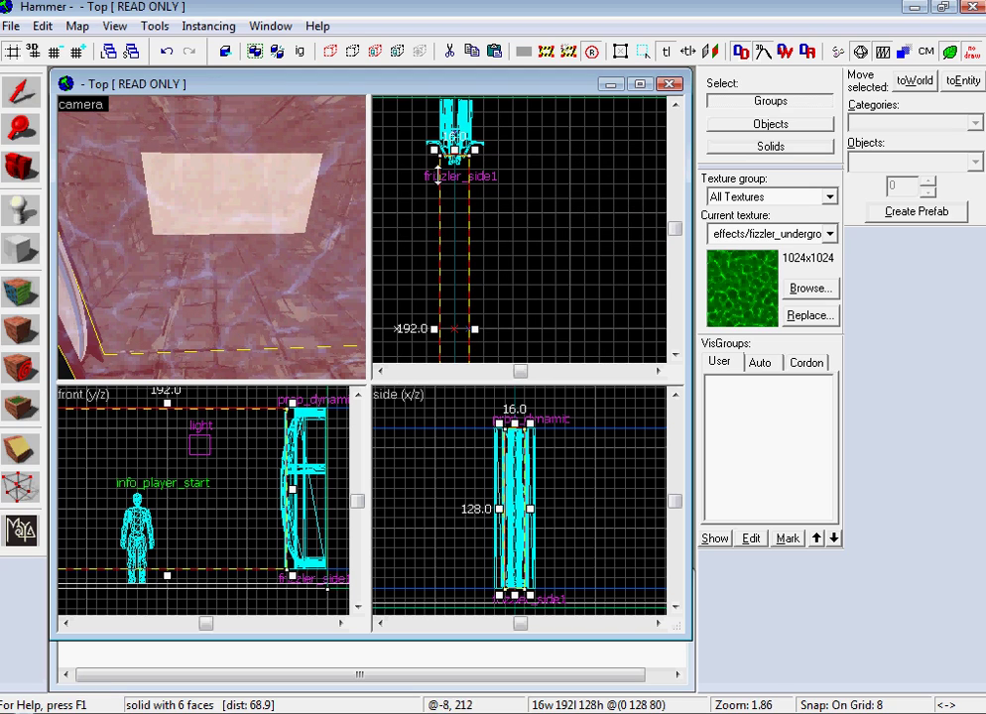
key(bracketleft)
key(bracketleft)
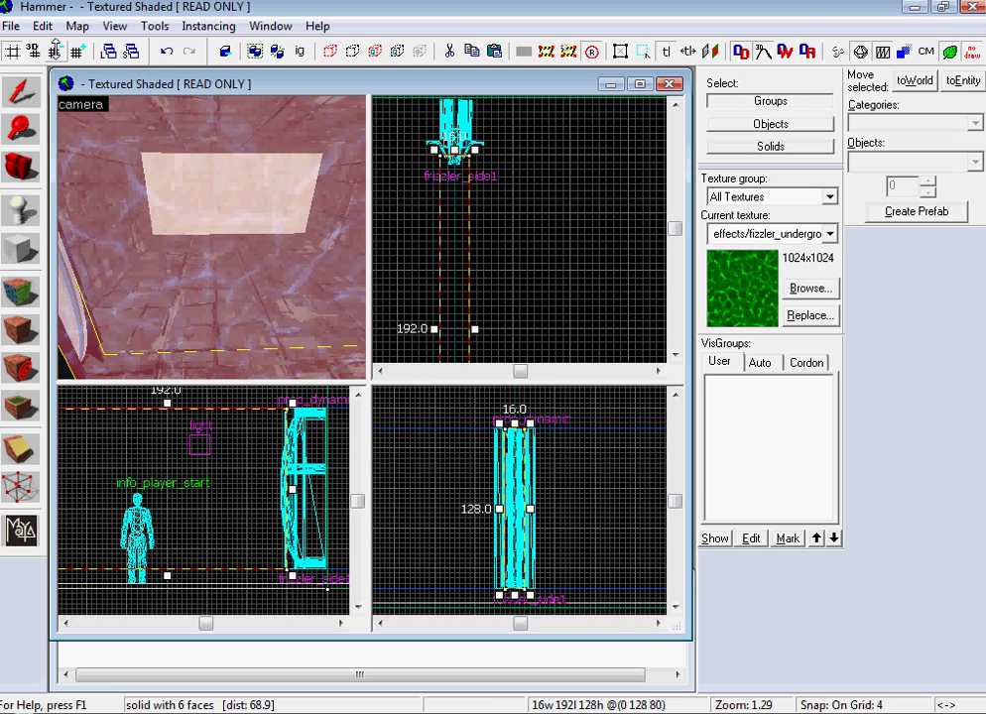
key(bracketright)
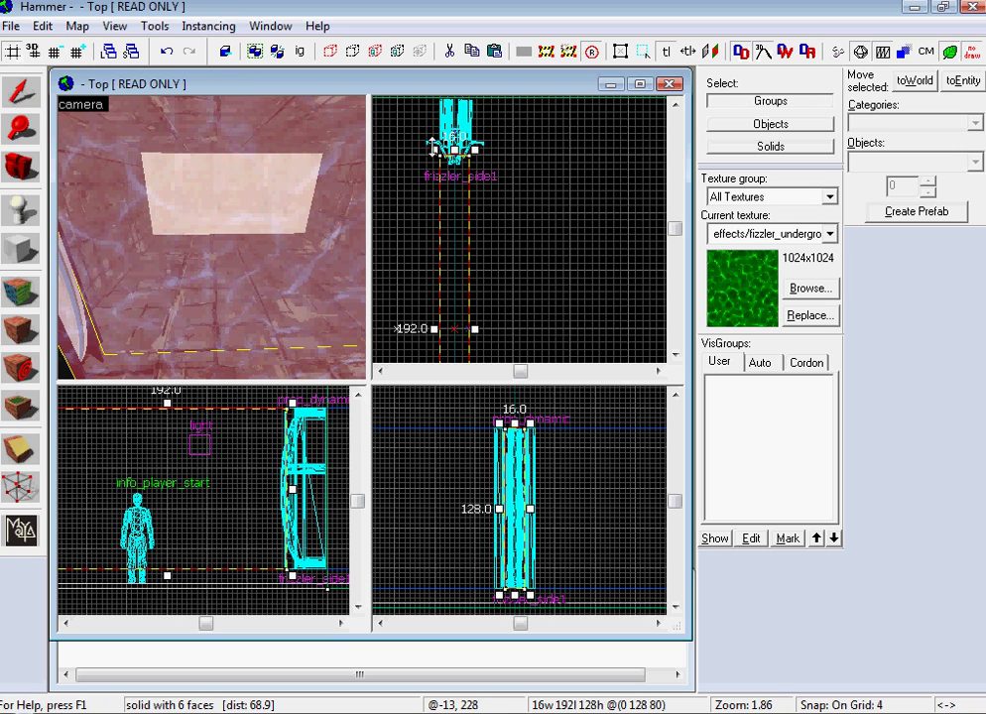
drag(433, 148, 467, 148)
key(z)
key(d)
key(s)
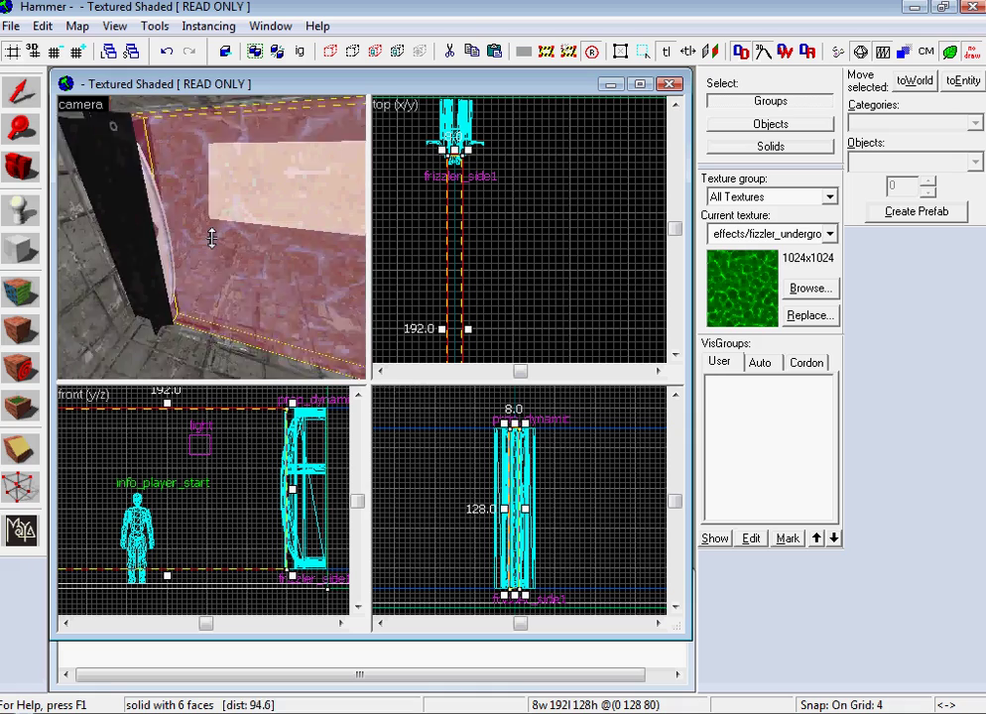
drag(211, 238, 210, 238)
key(alt+Return)
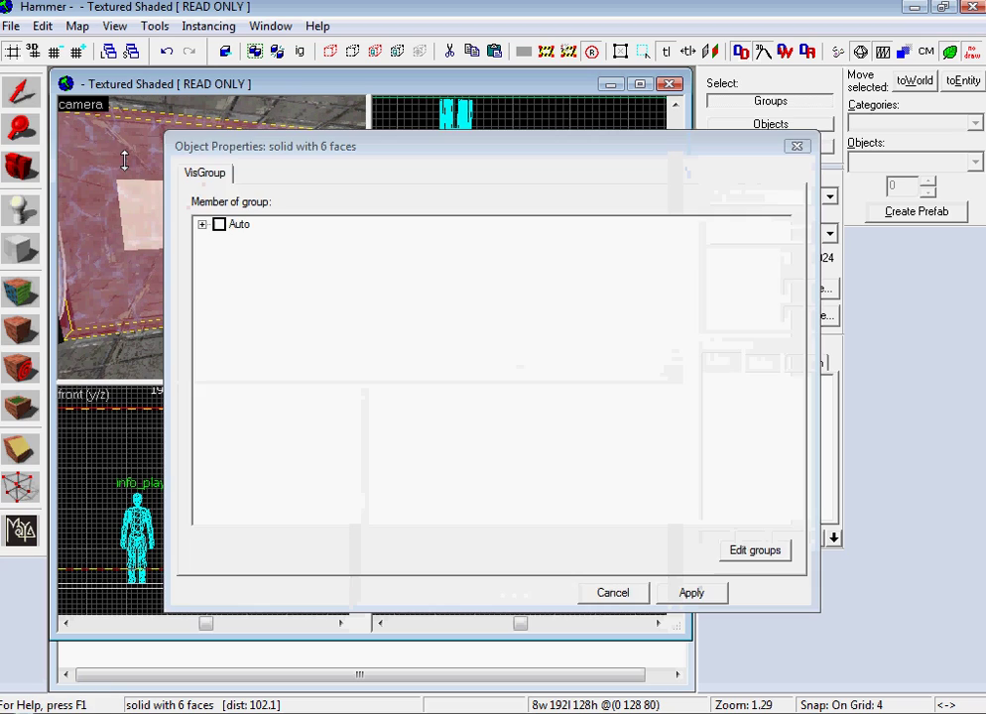
key(Escape)
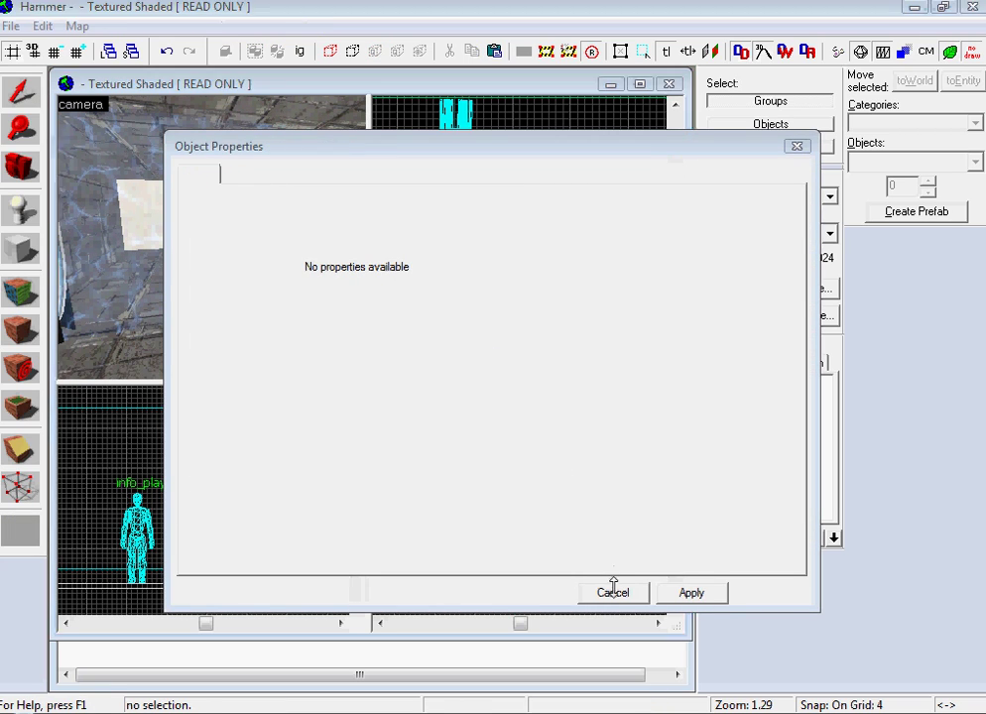
click(613, 593)
- Tie the fizzler brush to a brush entity and set its class to trigger_portal_cleanser
click(183, 161)
key(ctrl+t)
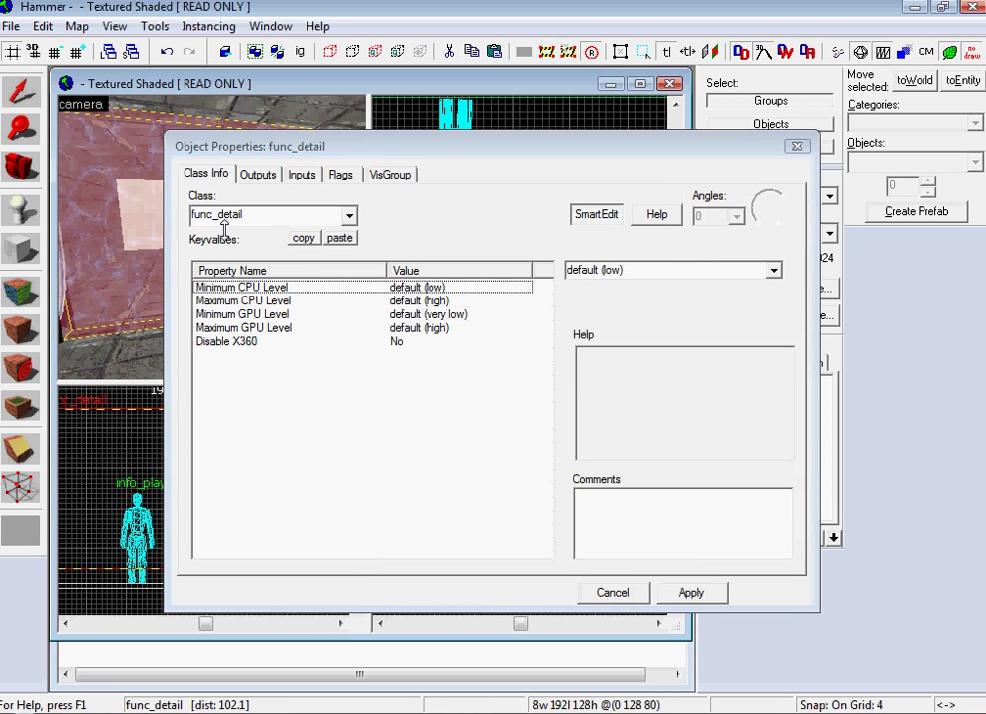
double_click(214, 212)
text(trig)
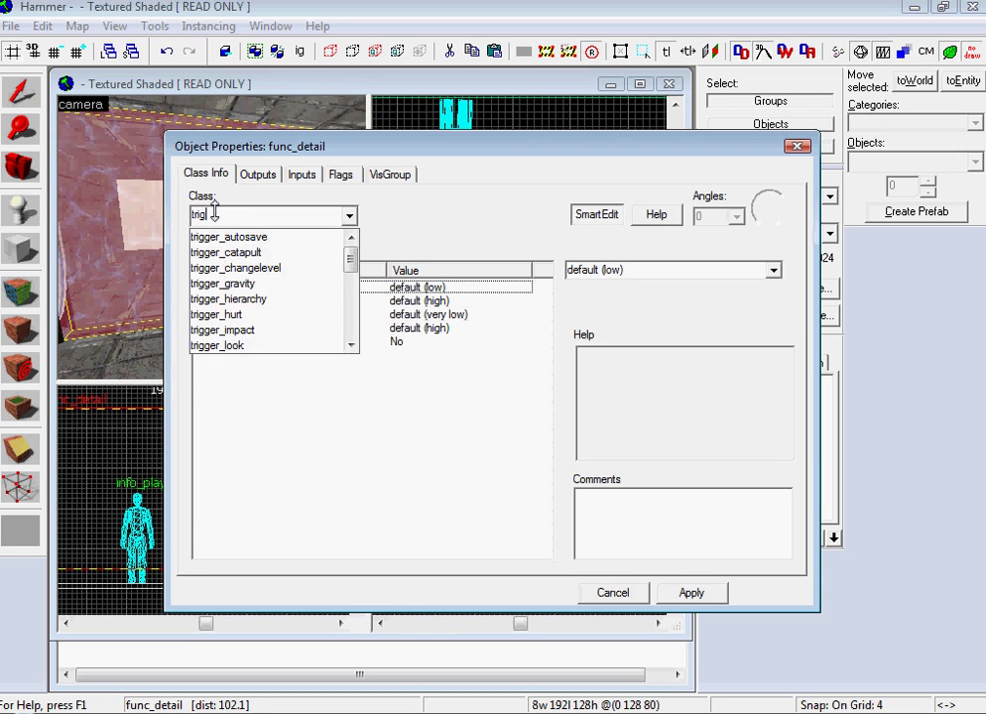
text(ger_po)
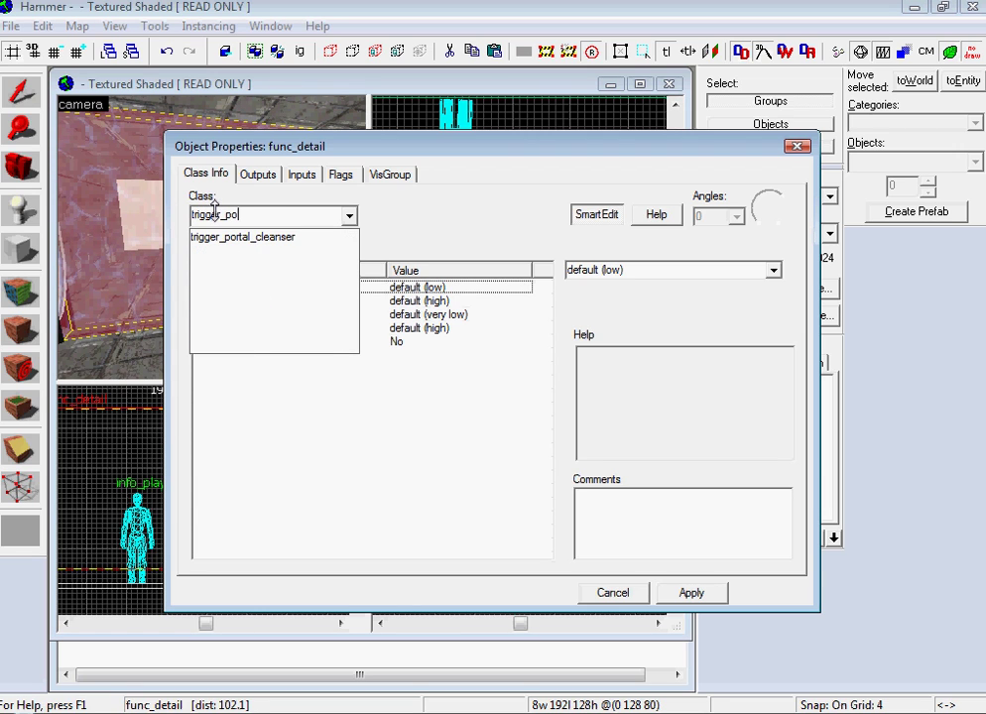
click(243, 236)
click(691, 593)
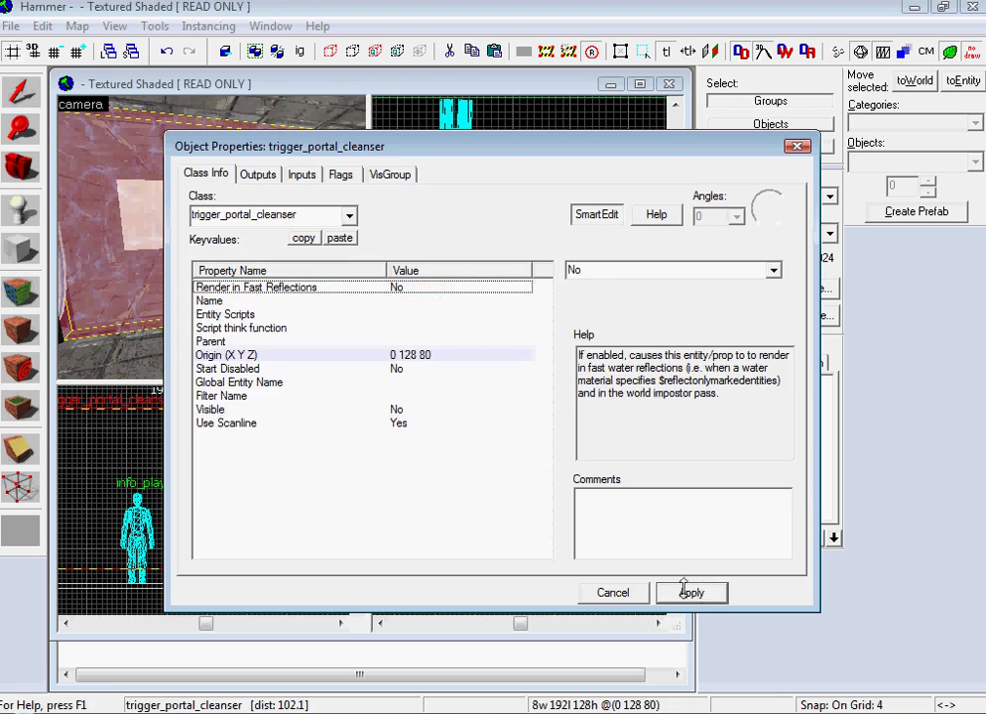
key(Escape)
key(z)
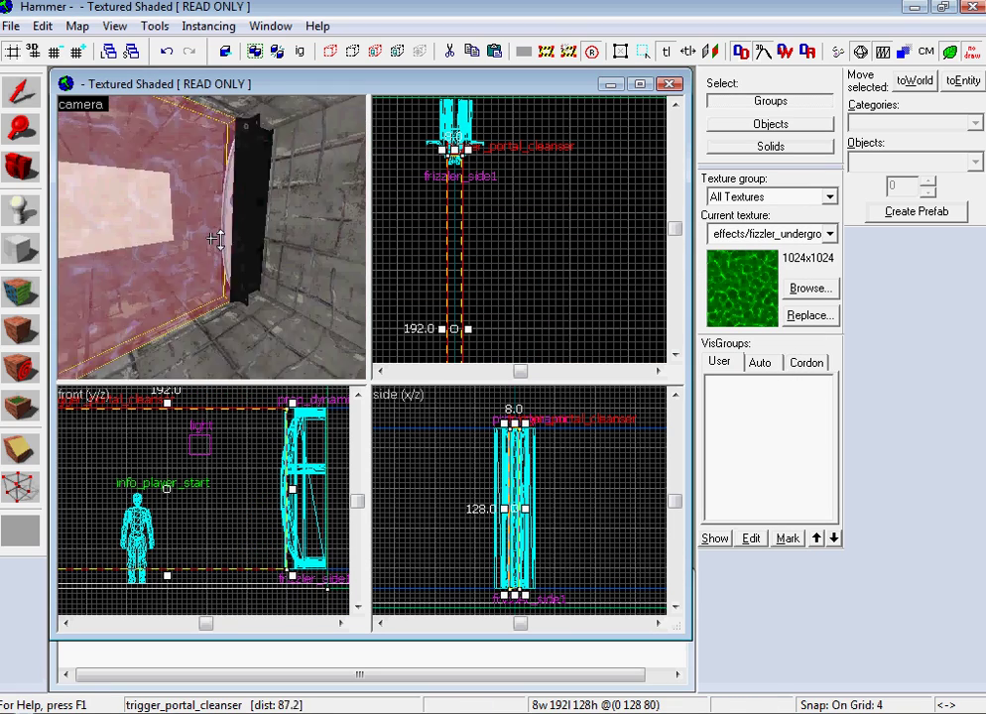
key(s)
key(w)
key(d)
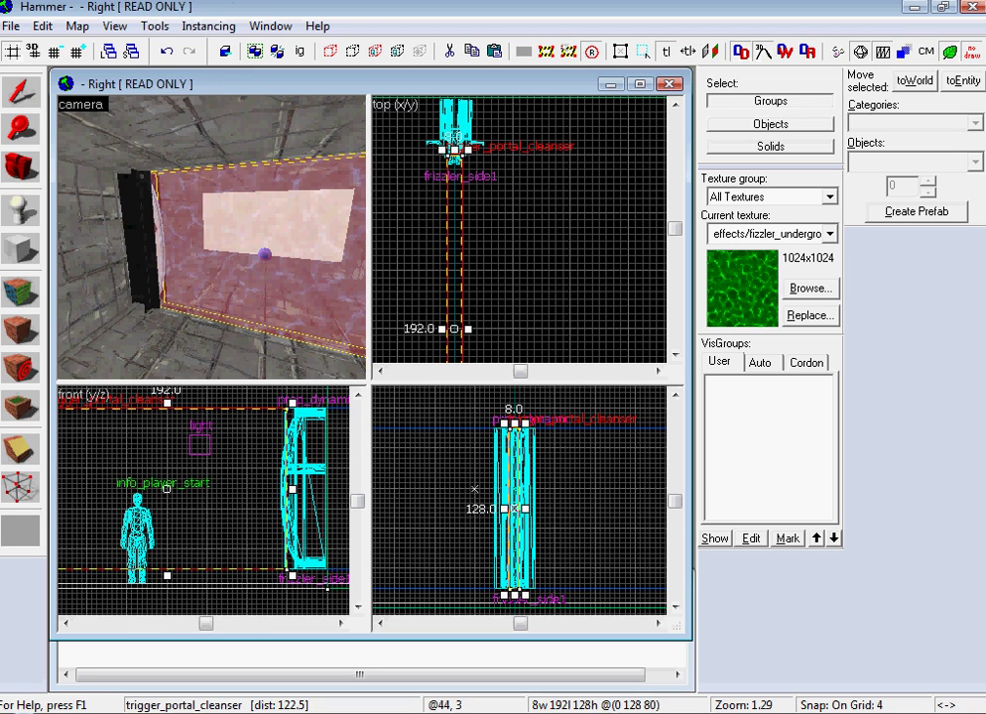
click(596, 711)
click(36, 56)
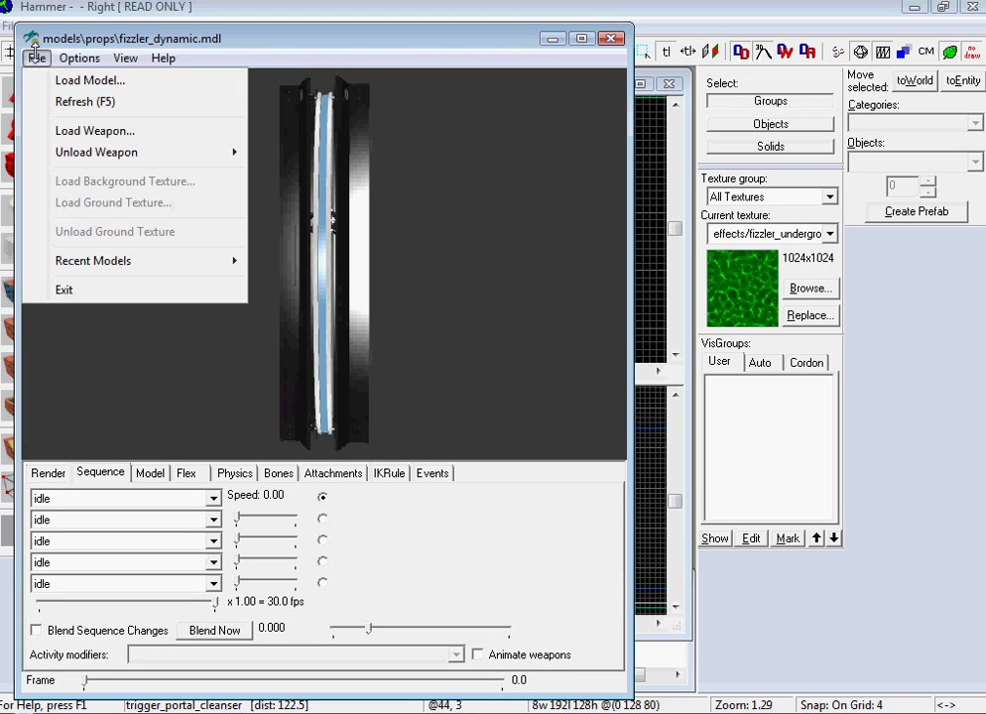
click(35, 56)
click(497, 5)
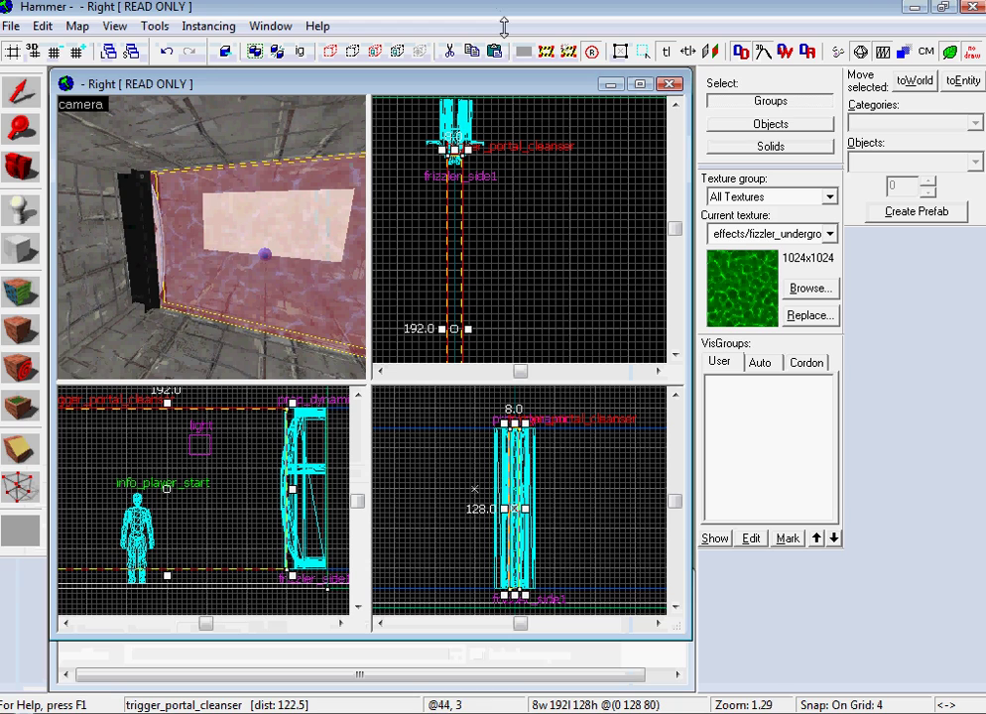
- Place an info_player_start entity on the passage floor in front of the fizzler
key(z)
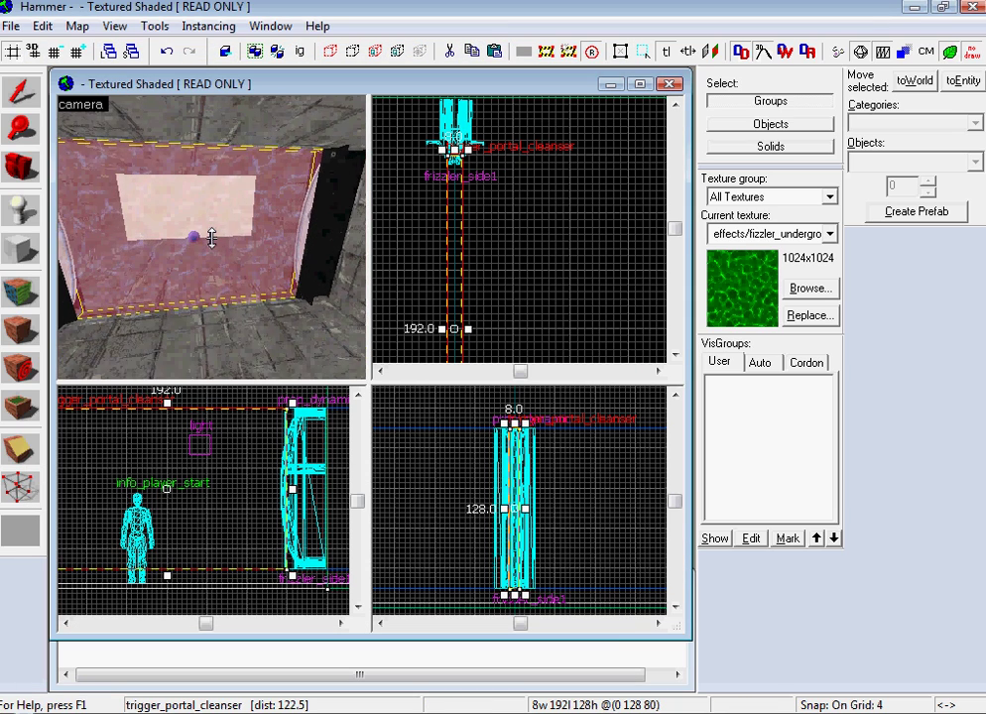
key(s)
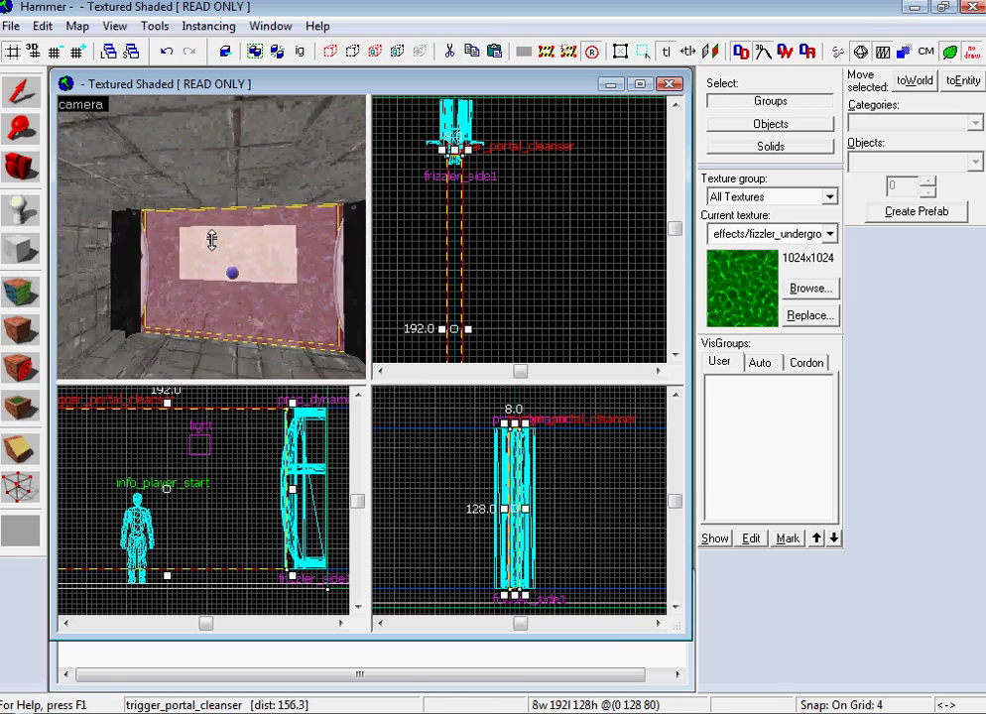
key(z)
click(26, 204)
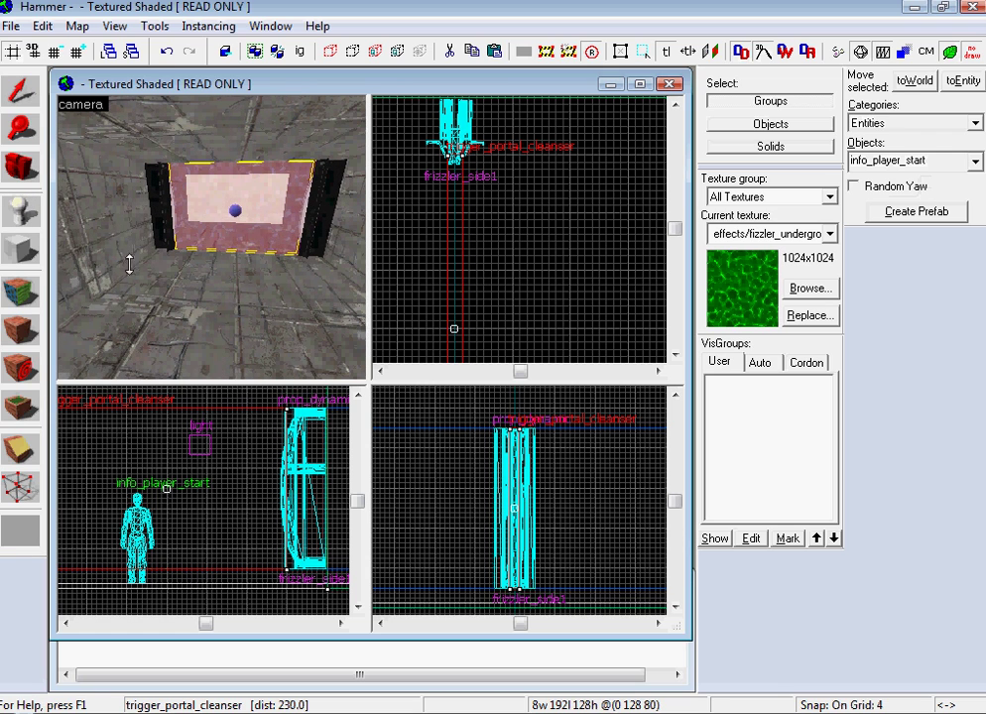
click(129, 265)
click(20, 96)
- Change the class of the newly placed entity to prop_floor_button and apply it
double_click(120, 230)
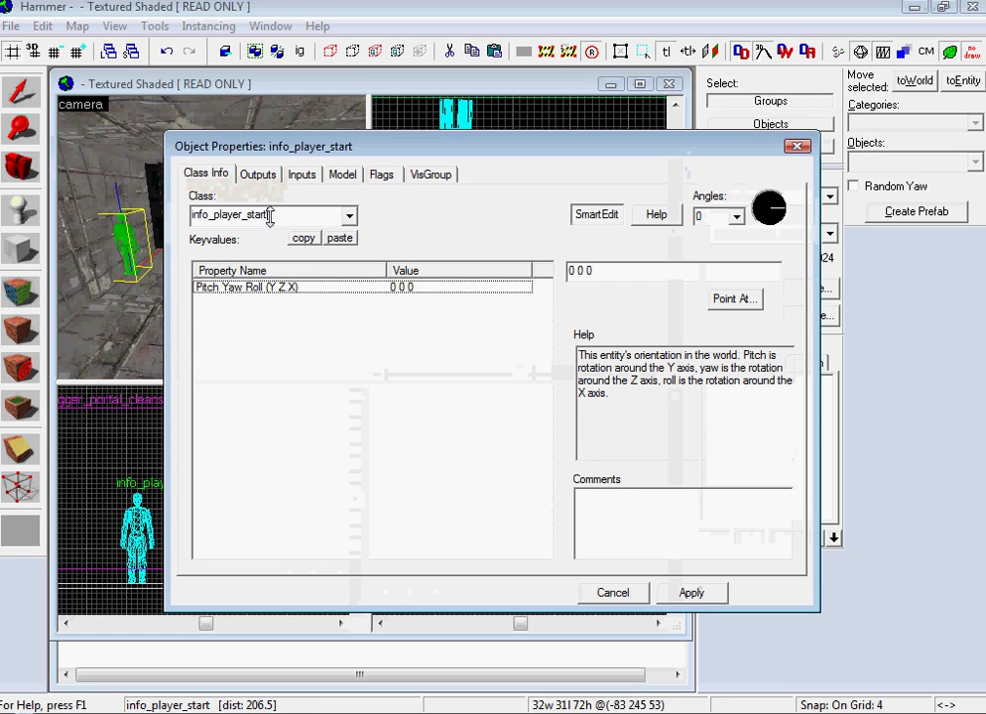
text(button)
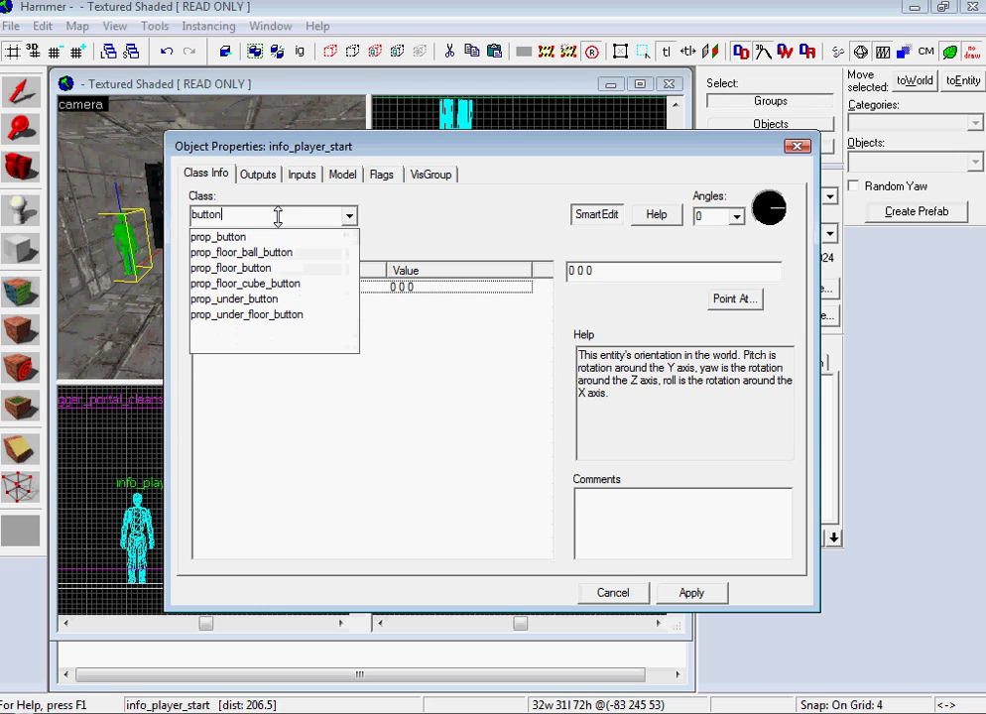
key(BackSpace)
key(BackSpace)
key(BackSpace)
text(floor)
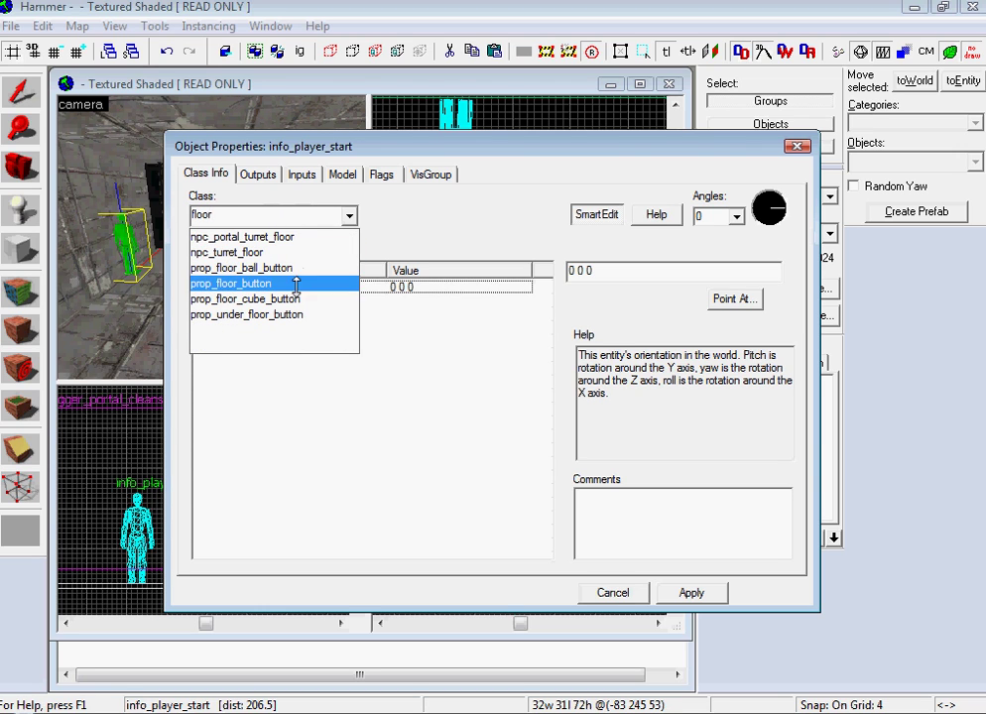
click(296, 284)
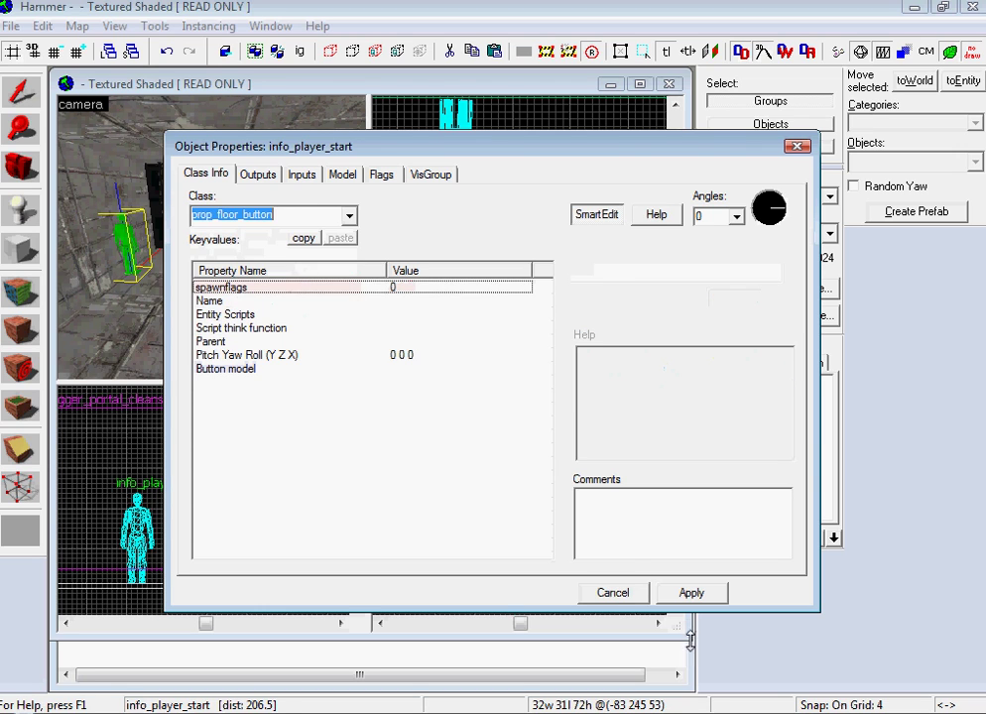
click(689, 593)
click(600, 592)
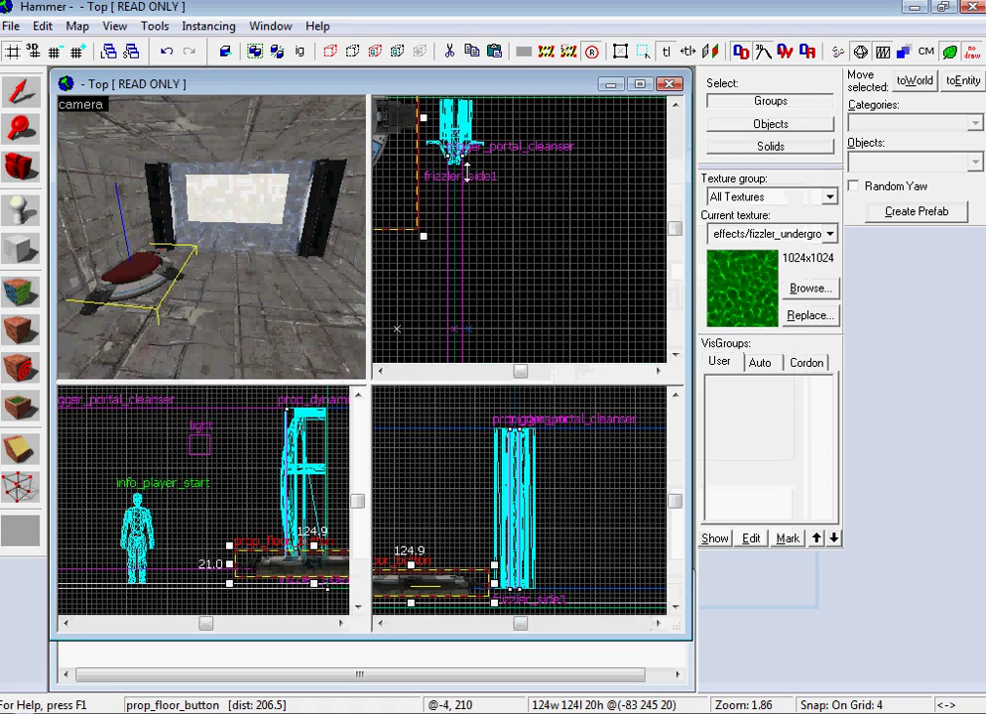
- Move the floor button to -132 120 15, on the passage floor in front of the fizzler and midway between the walls
scroll(493, 271, down, 3)
drag(417, 178, 572, 284)
drag(210, 563, 160, 569)
scroll(615, 593, down, 4)
scroll(570, 287, down, 6)
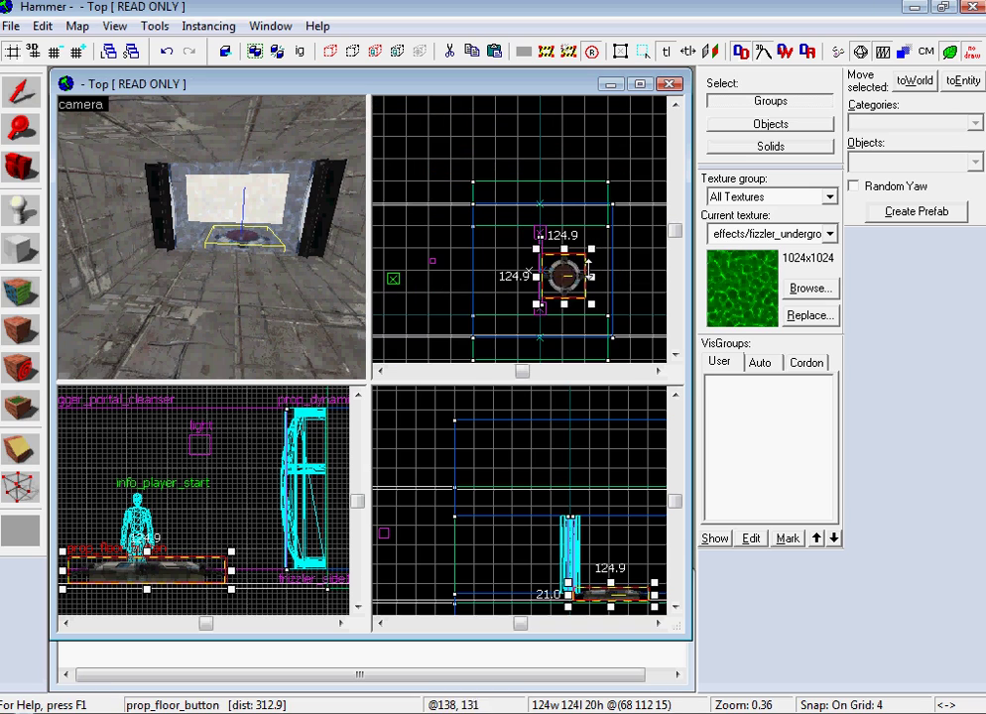
drag(564, 282, 496, 272)
key(z)
key(z)
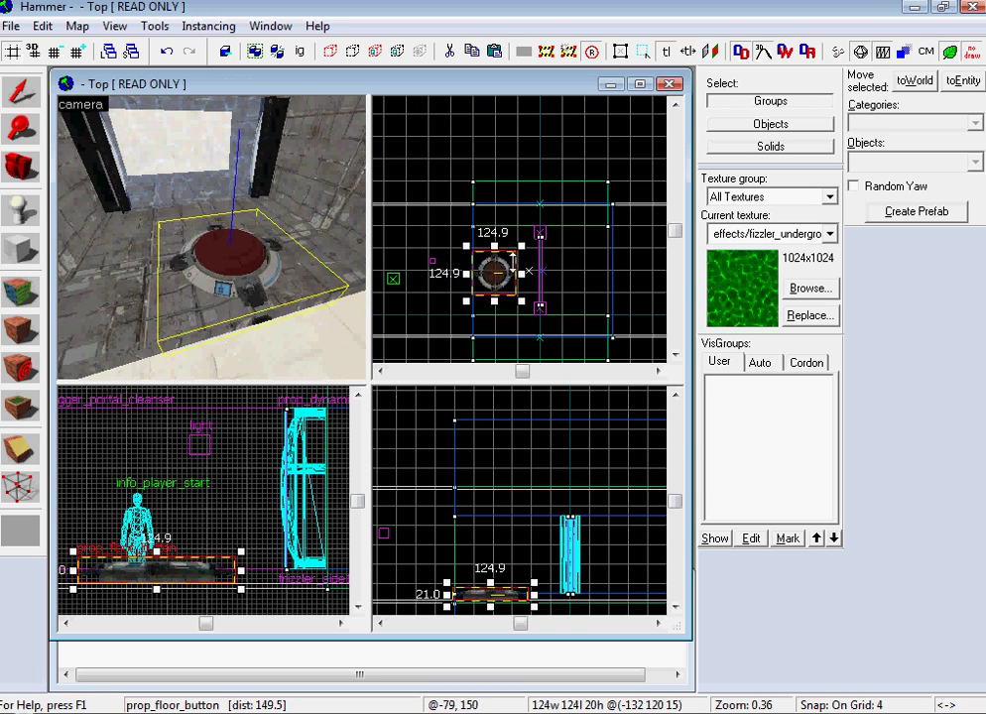
- Rename the unselected fizzler frame prop at the passage's far side wall to frizzler_side2 and apply it
key(z)
key(w)
key(z)
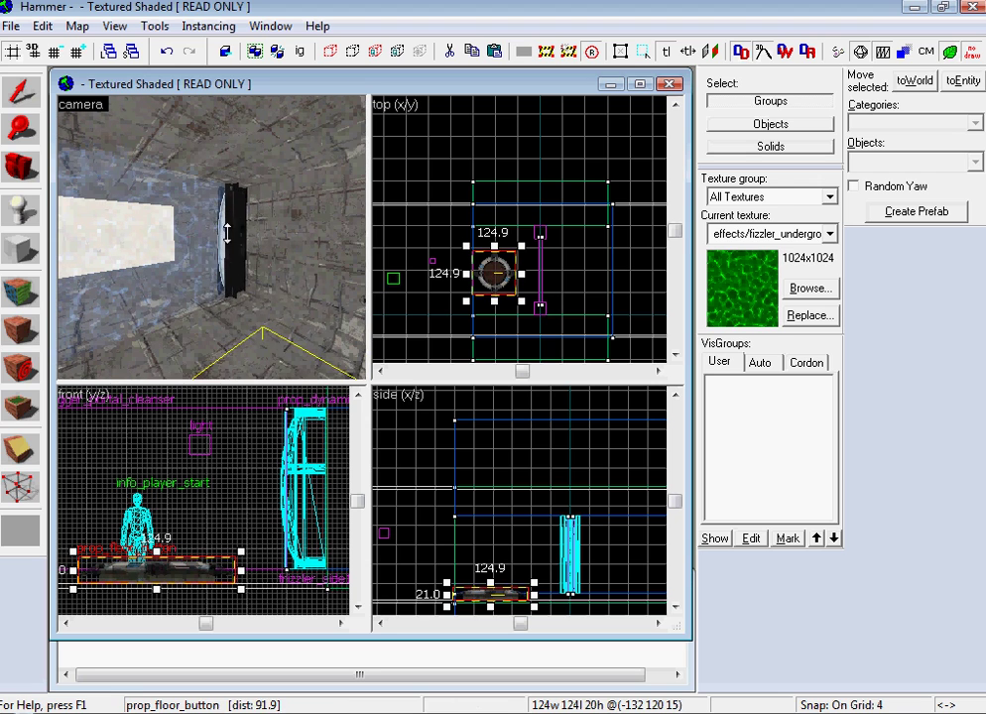
double_click(226, 234)
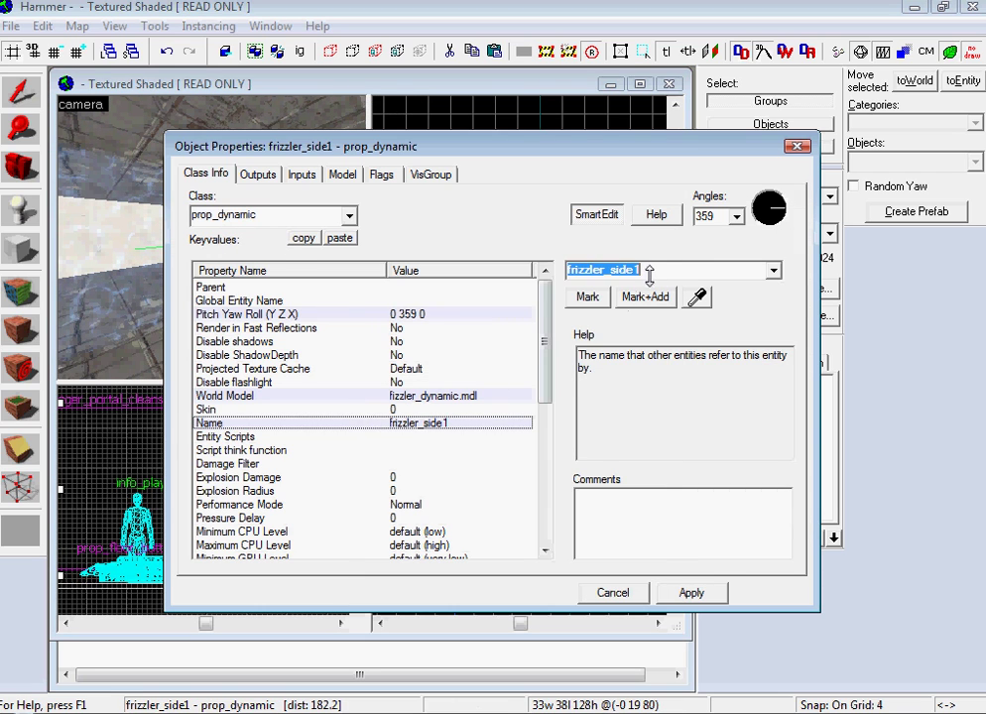
key(BackSpace)
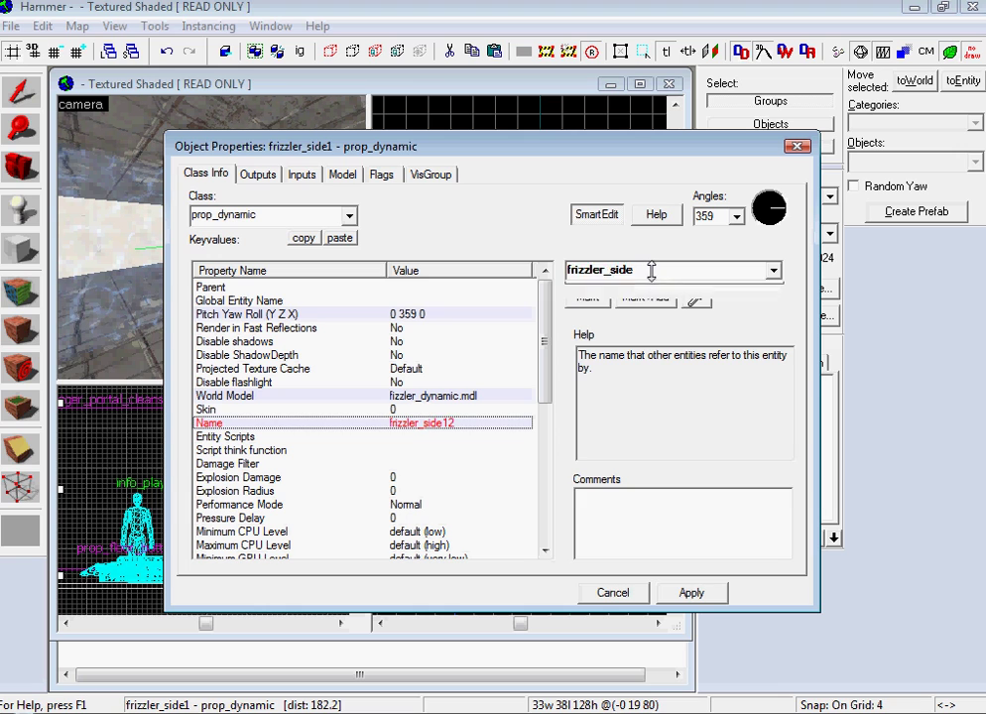
text(2)
click(691, 592)
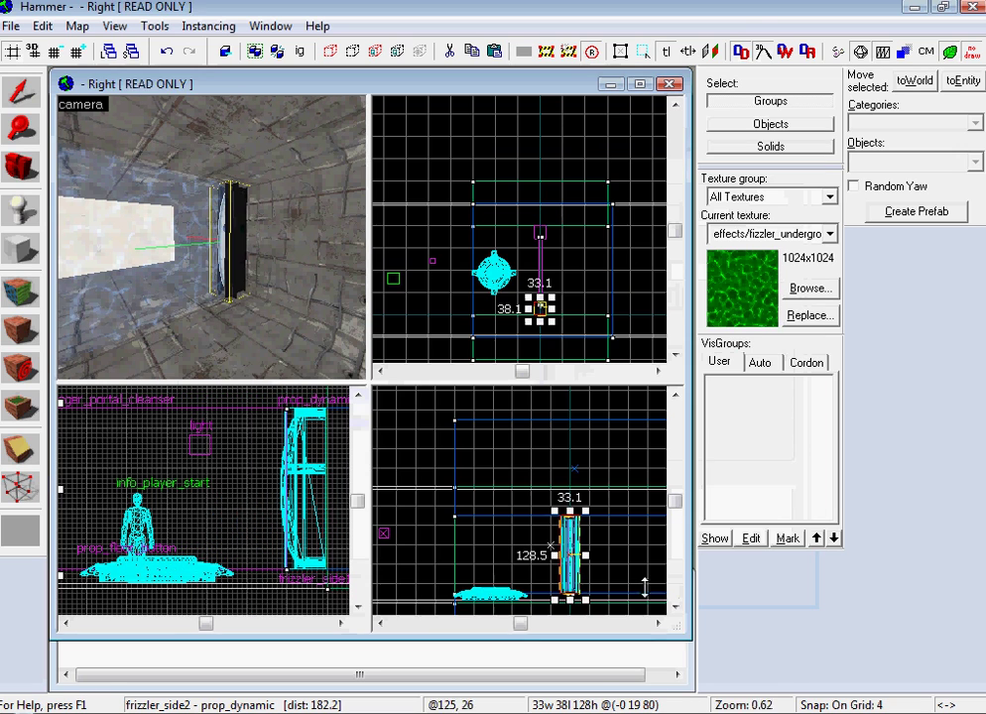
- Name the trigger_portal_cleanser brush between the two frames fizzler and close its properties
double_click(129, 203)
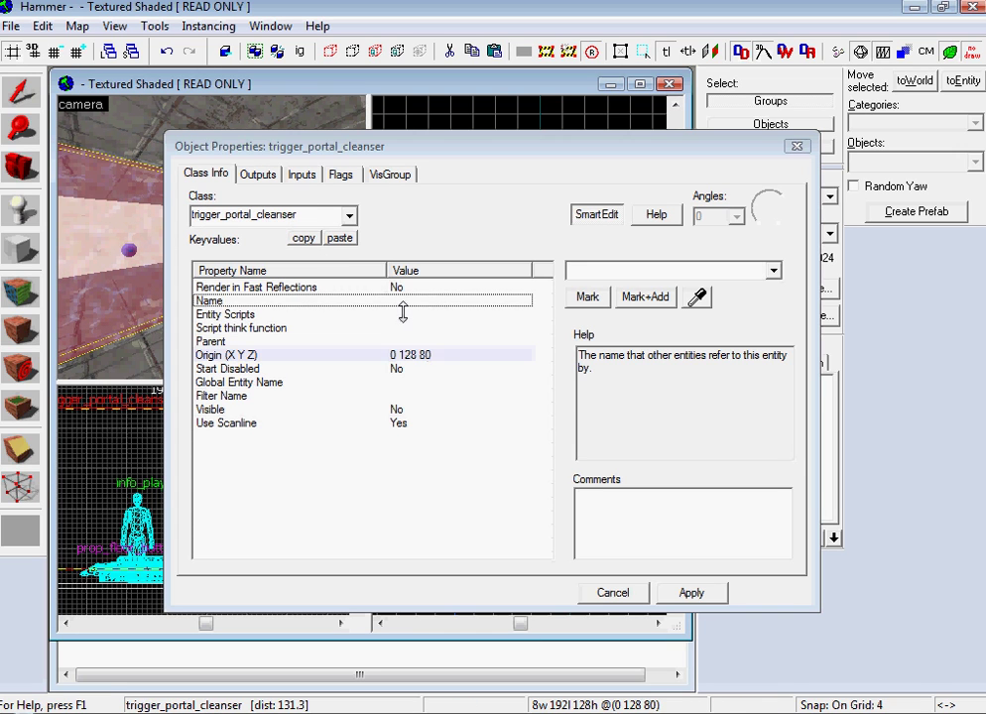
click(385, 293)
click(390, 296)
text(ff)
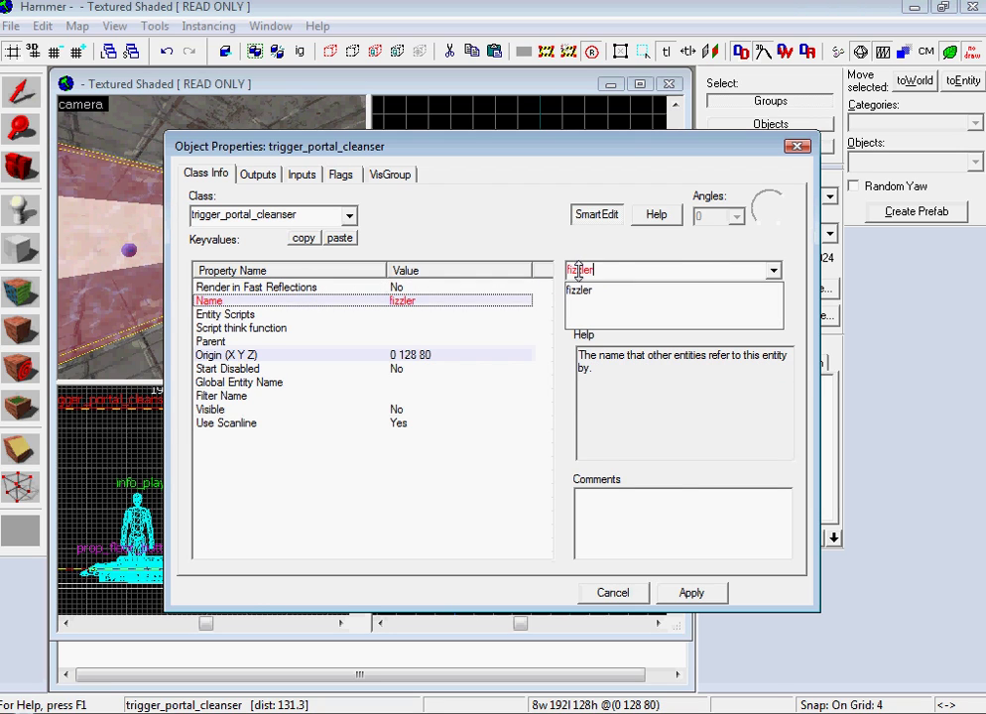
click(686, 593)
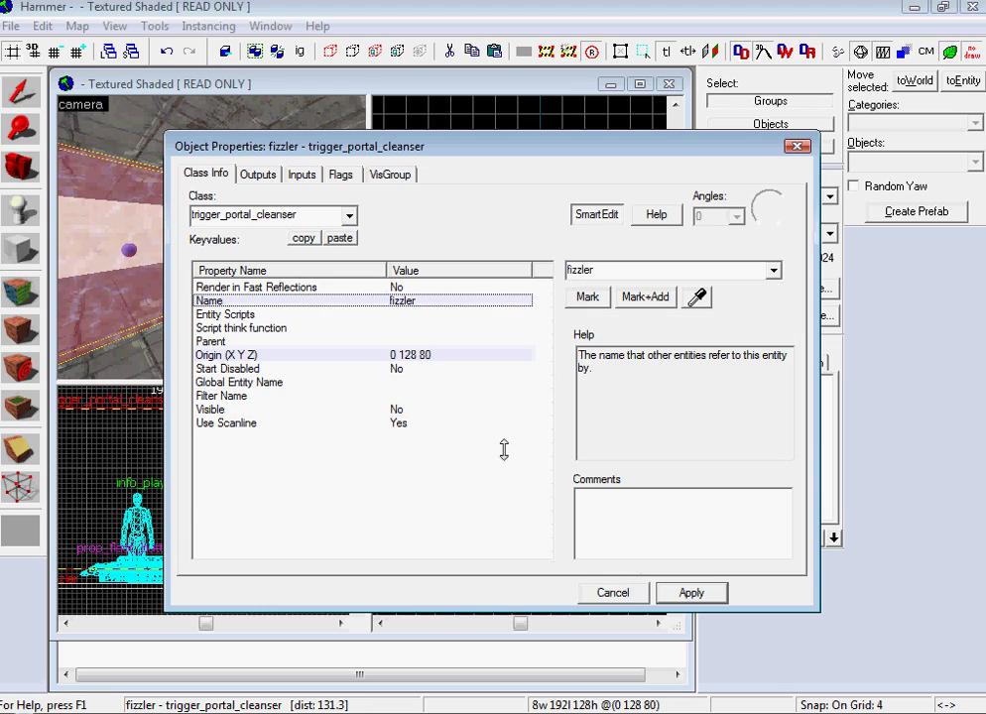
click(622, 593)
- Add an OnPressed output to the floor button that sends Disable to fizzler after a 0.25 second delay
key(z)
key(s)
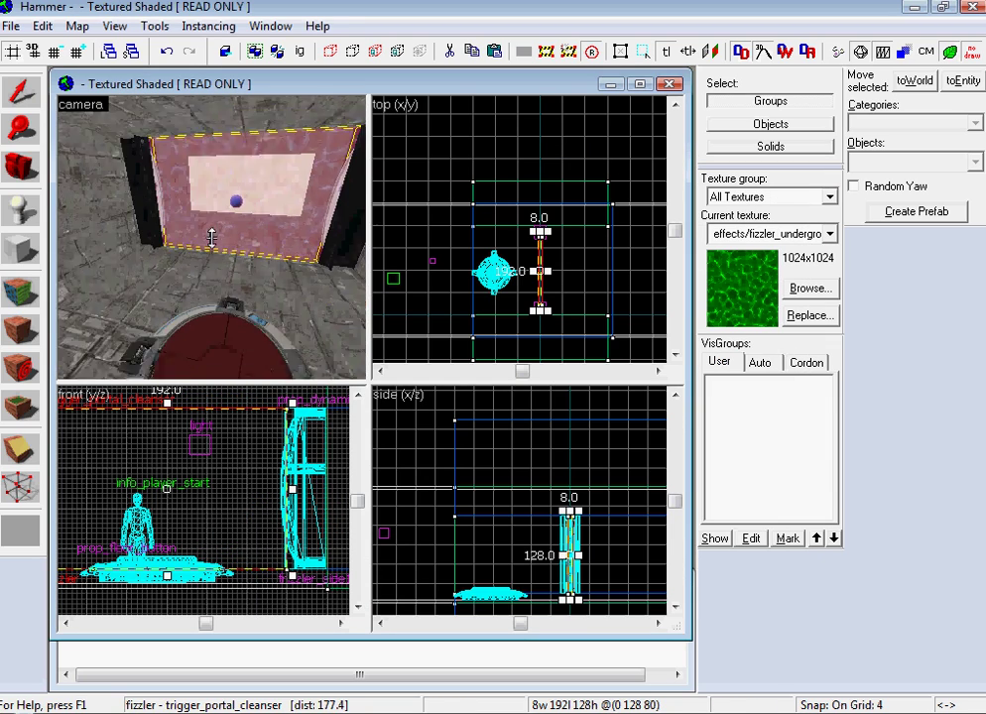
key(w)
key(z)
double_click(222, 285)
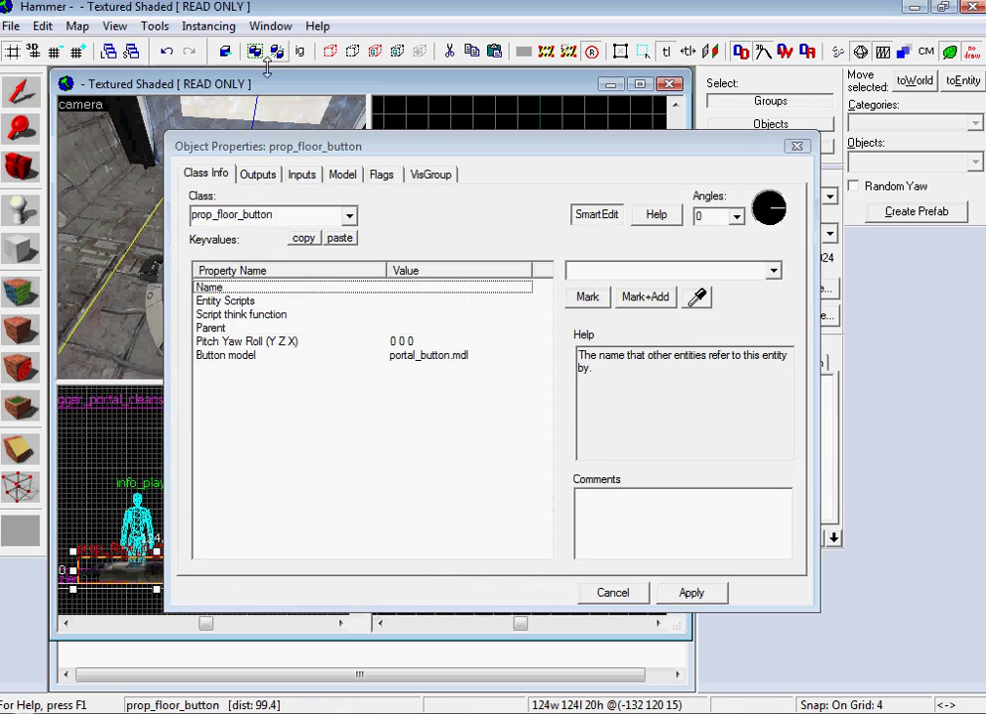
click(257, 173)
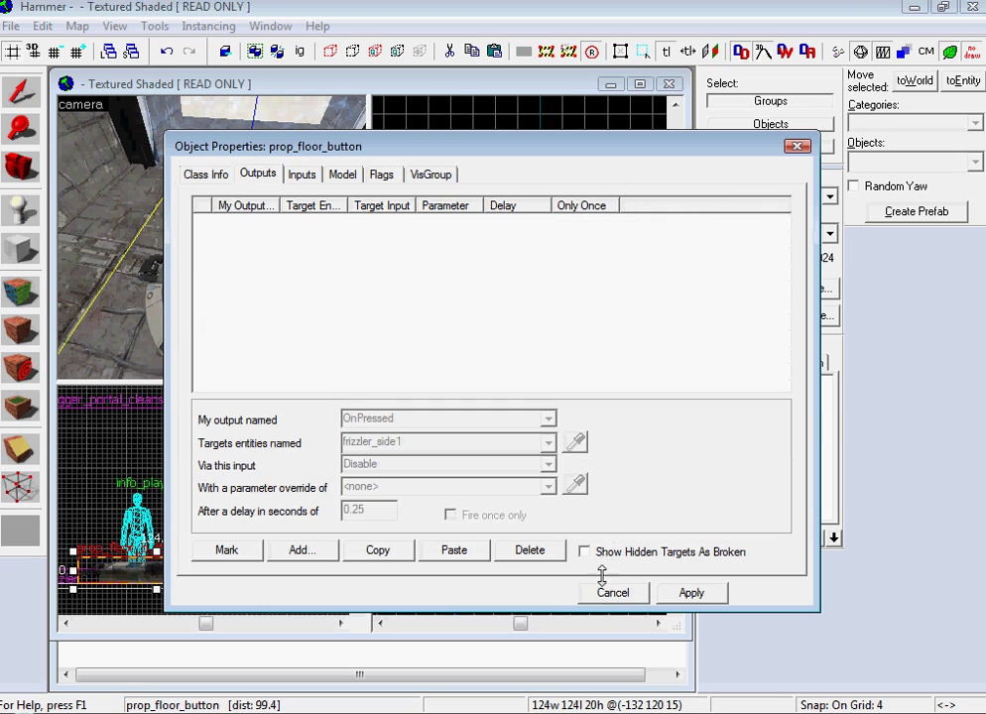
click(328, 553)
click(544, 417)
click(483, 438)
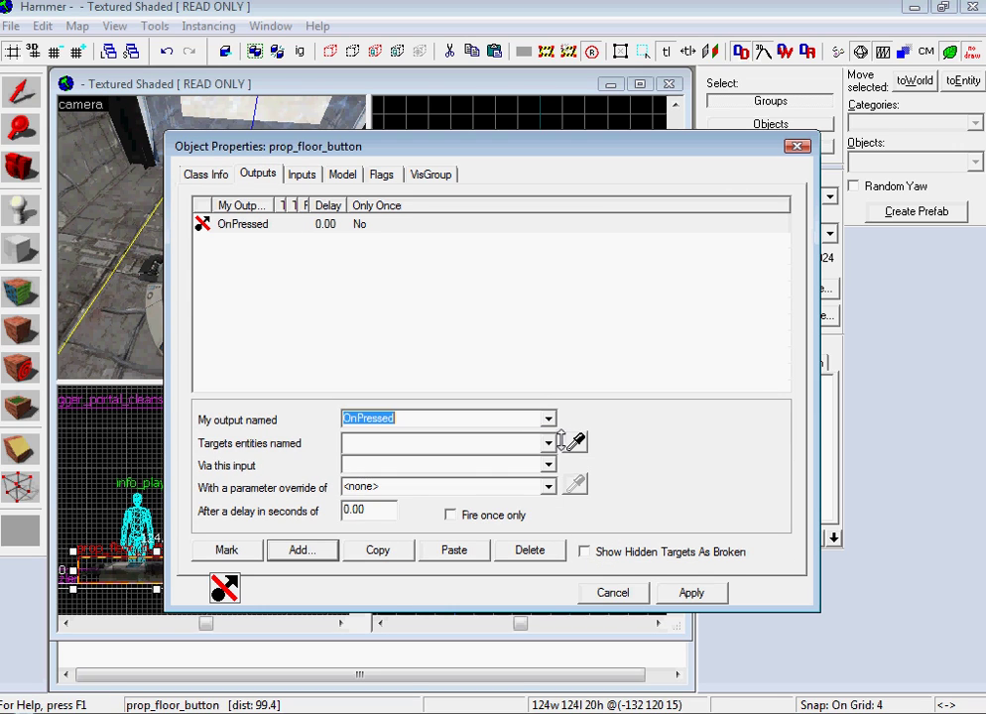
click(547, 443)
click(458, 462)
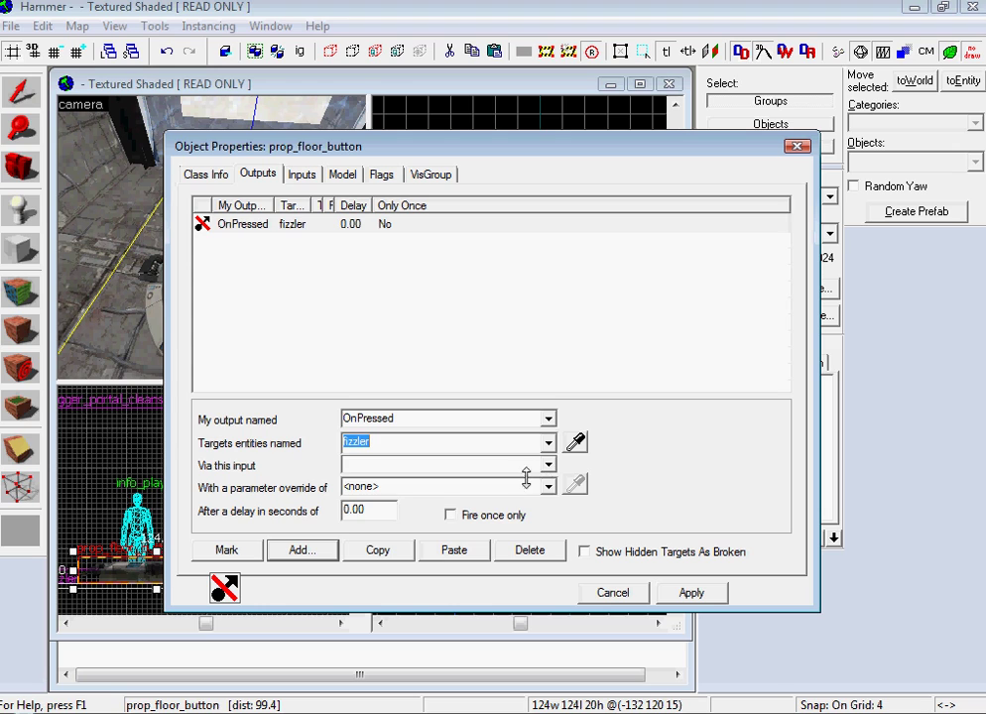
click(544, 465)
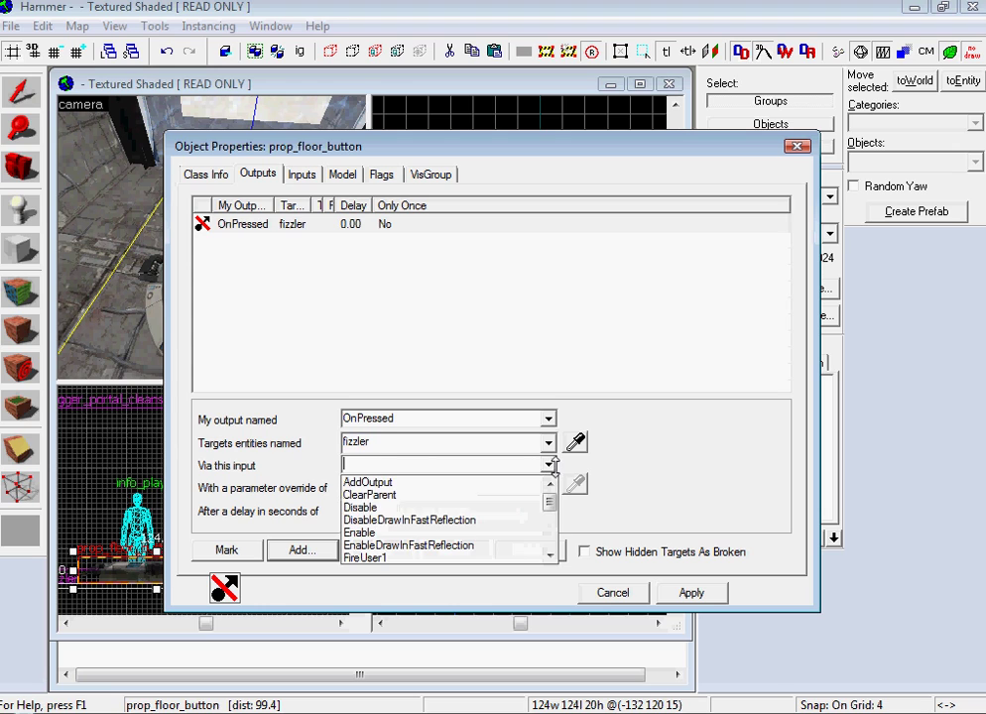
click(508, 507)
click(373, 510)
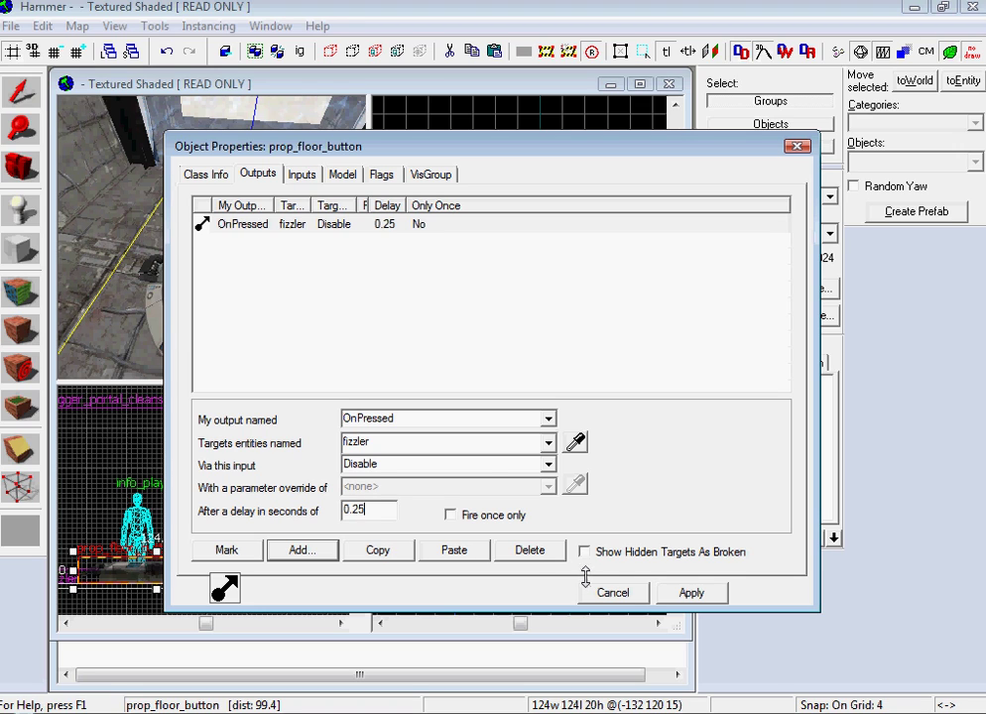
- Add an OnPressed output sending SetAnimation to frizzler_side1 with parameter close and a 1.0 second delay, checking the sequence names in the model viewer
click(290, 546)
click(546, 419)
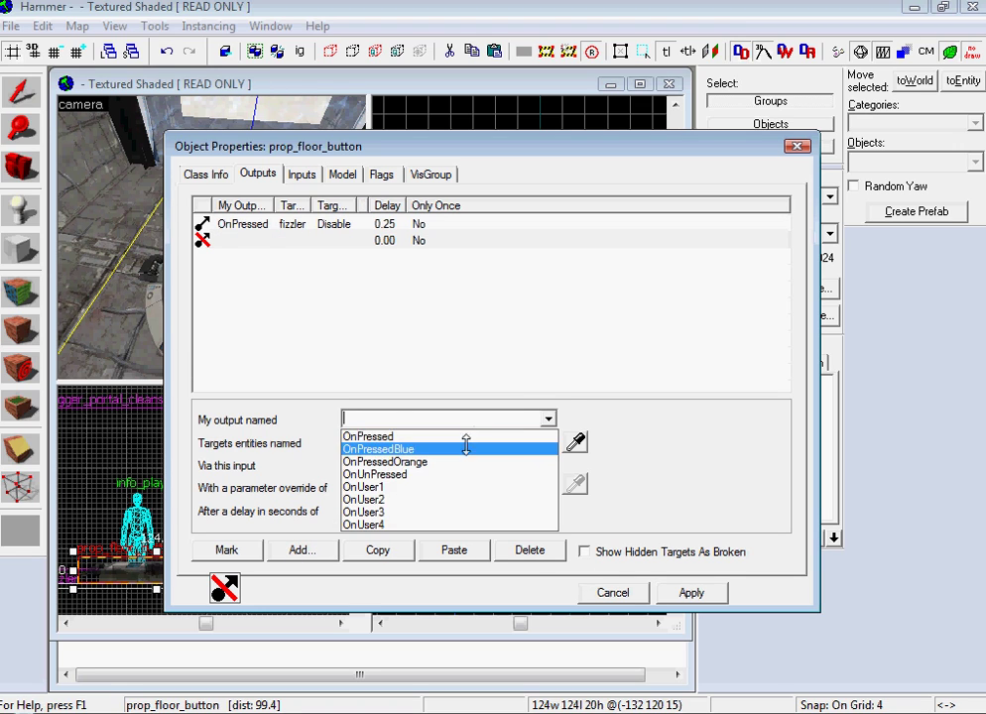
click(477, 436)
click(548, 444)
click(520, 478)
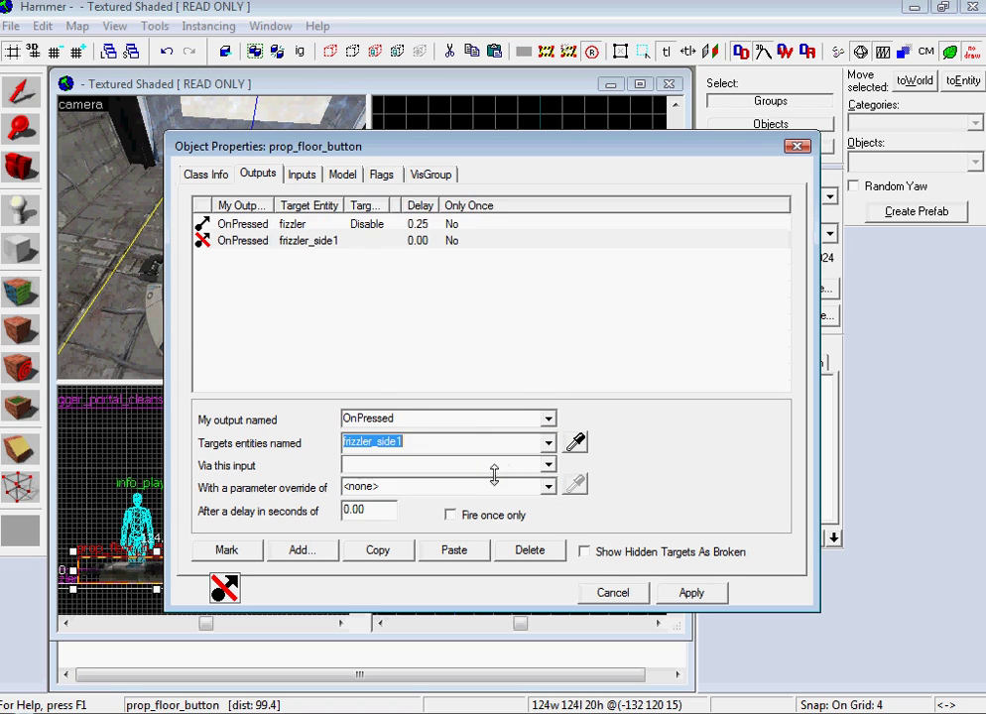
text(SetAnimation)
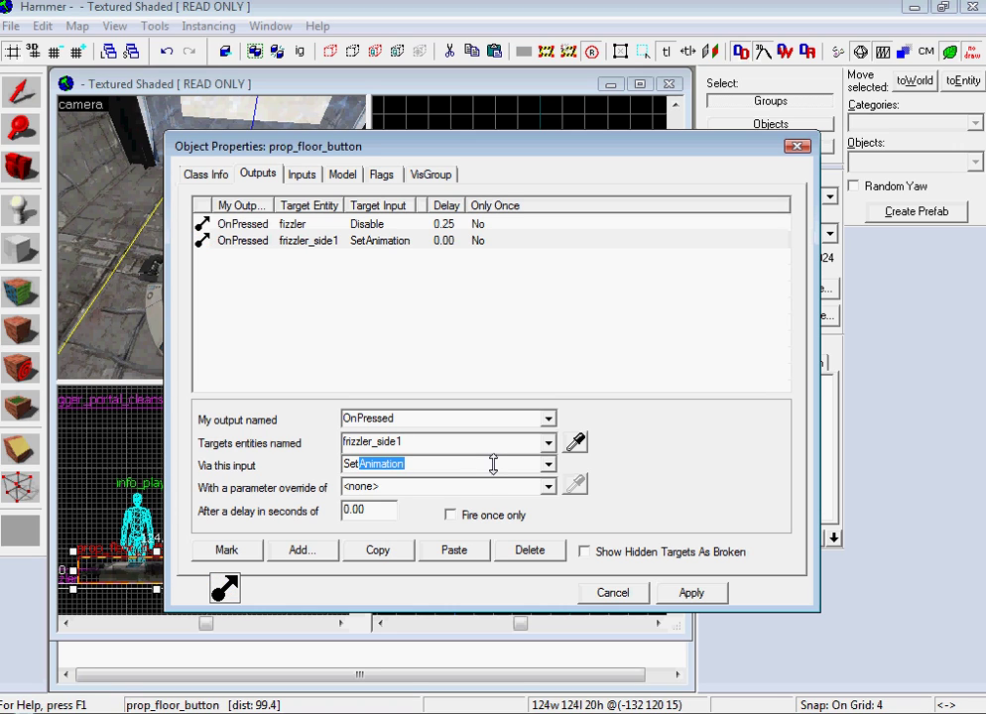
key(alt+Tab)
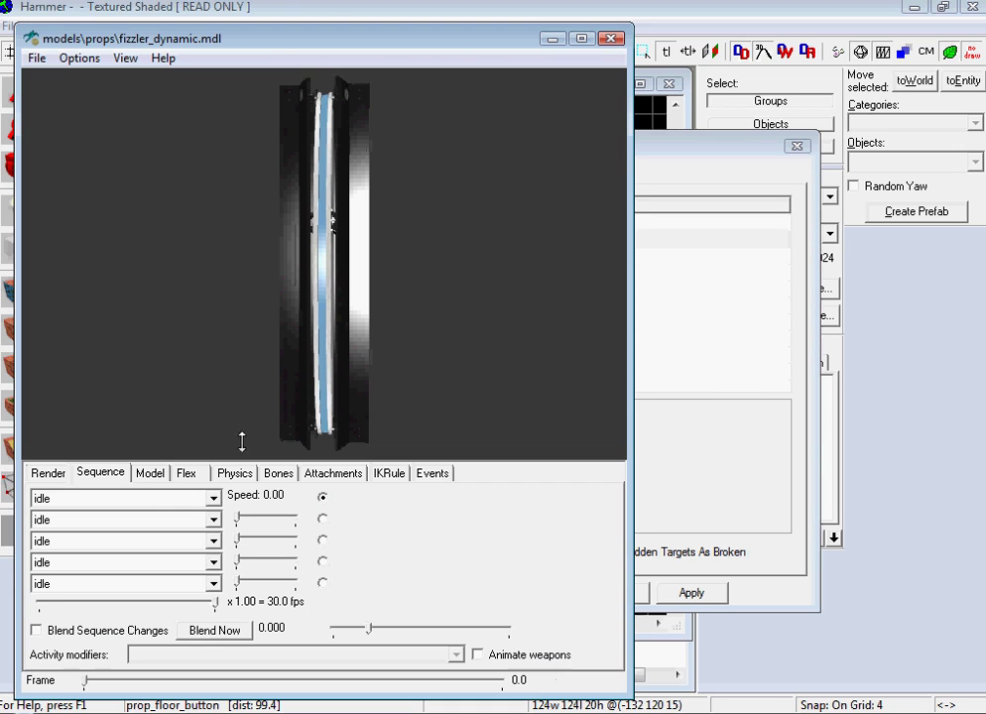
click(211, 499)
key(alt+Tab)
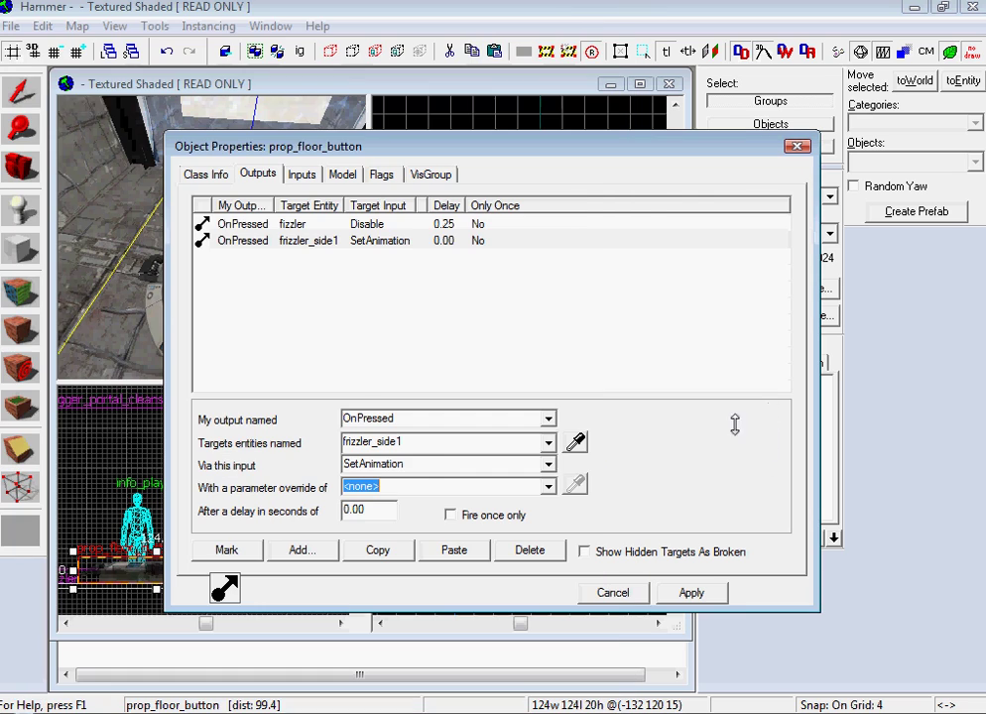
text(close)
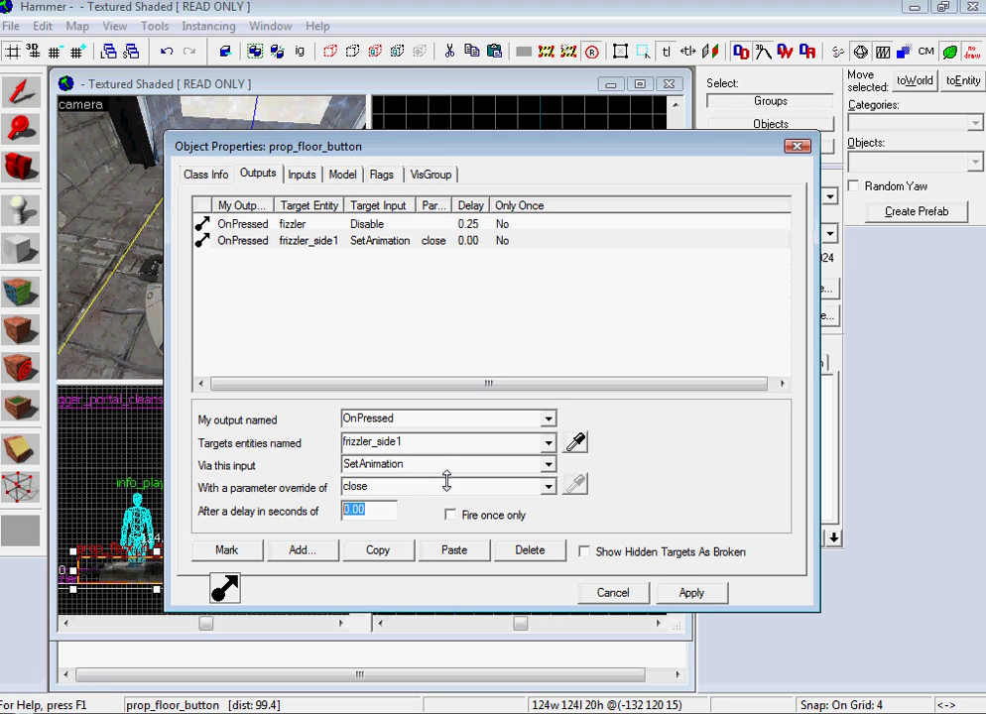
text(1)
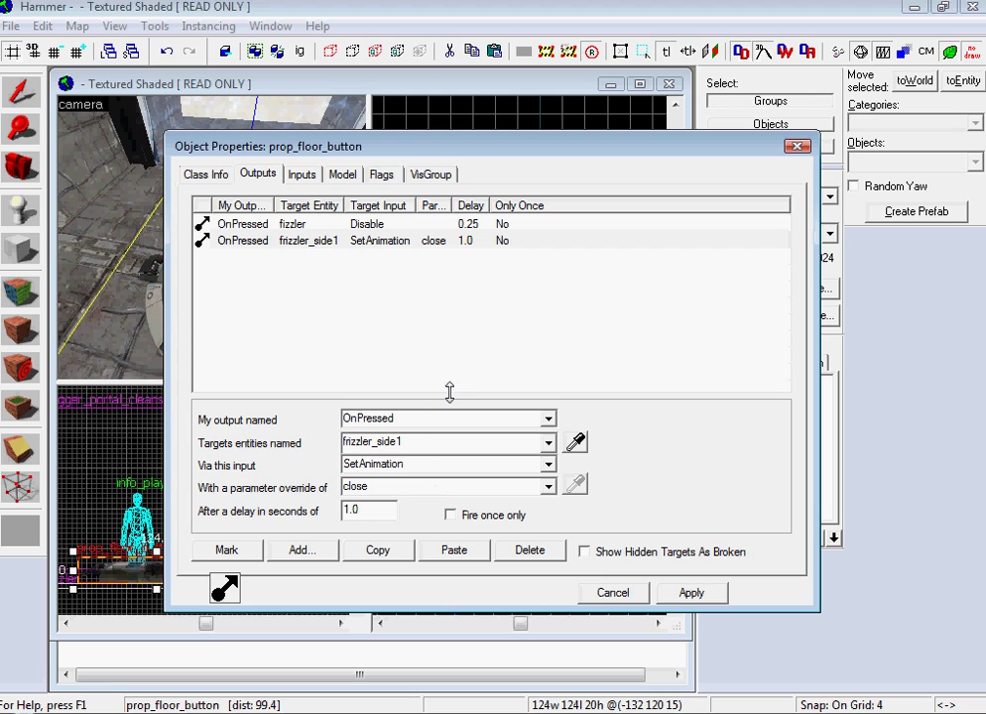
click(691, 592)
- Duplicate the frizzler_side1 close output, retarget the copy to frizzler_side2 and apply it
click(318, 241)
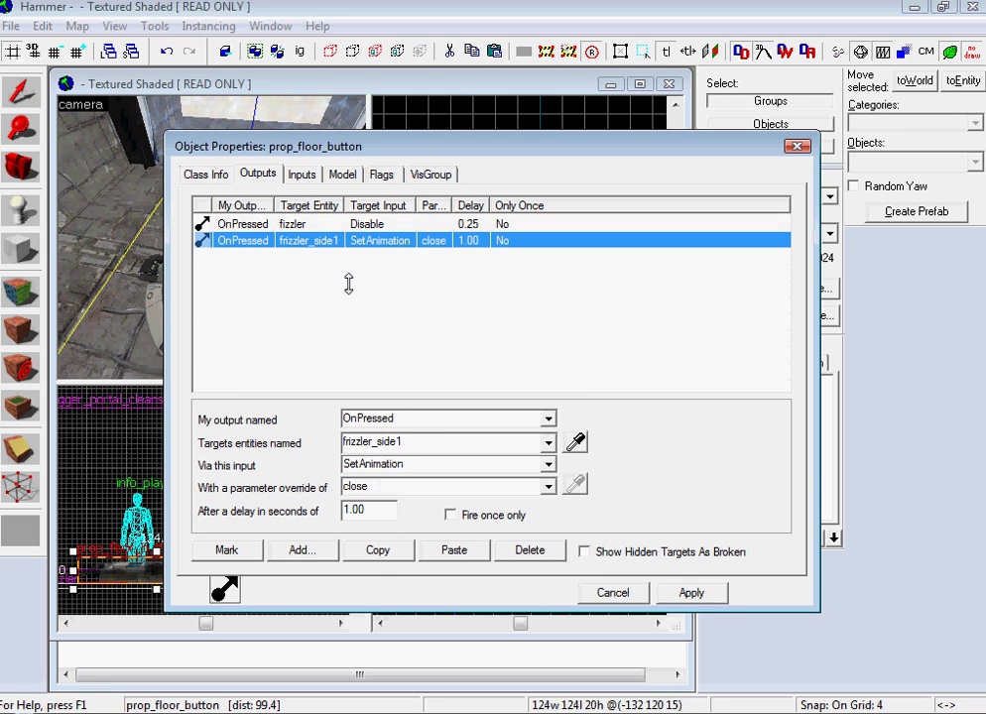
click(380, 555)
click(451, 550)
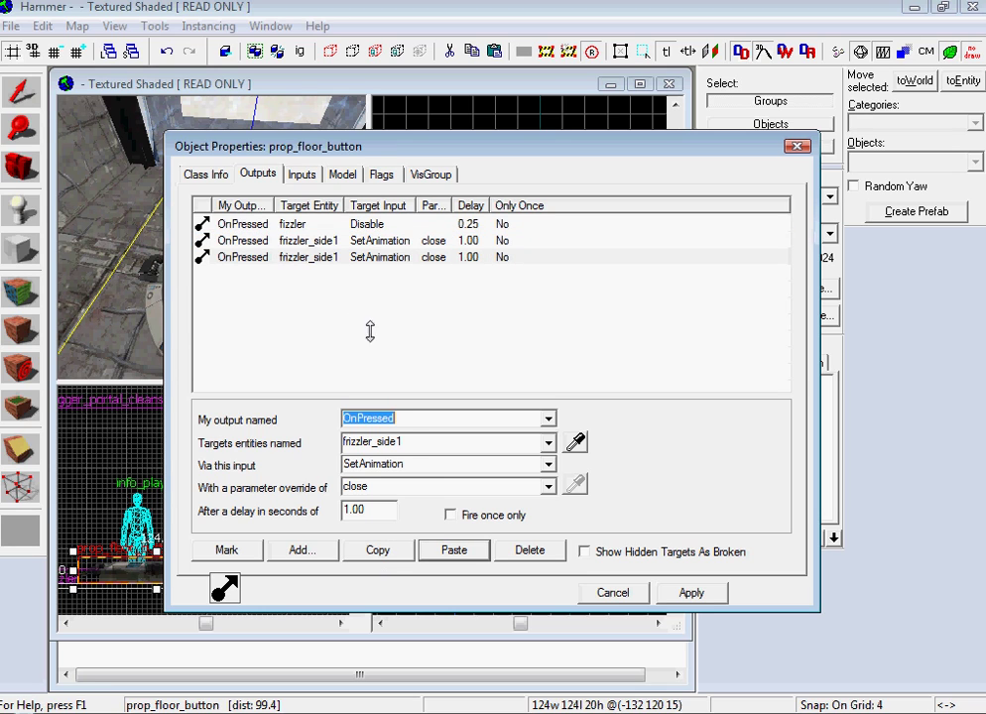
double_click(408, 444)
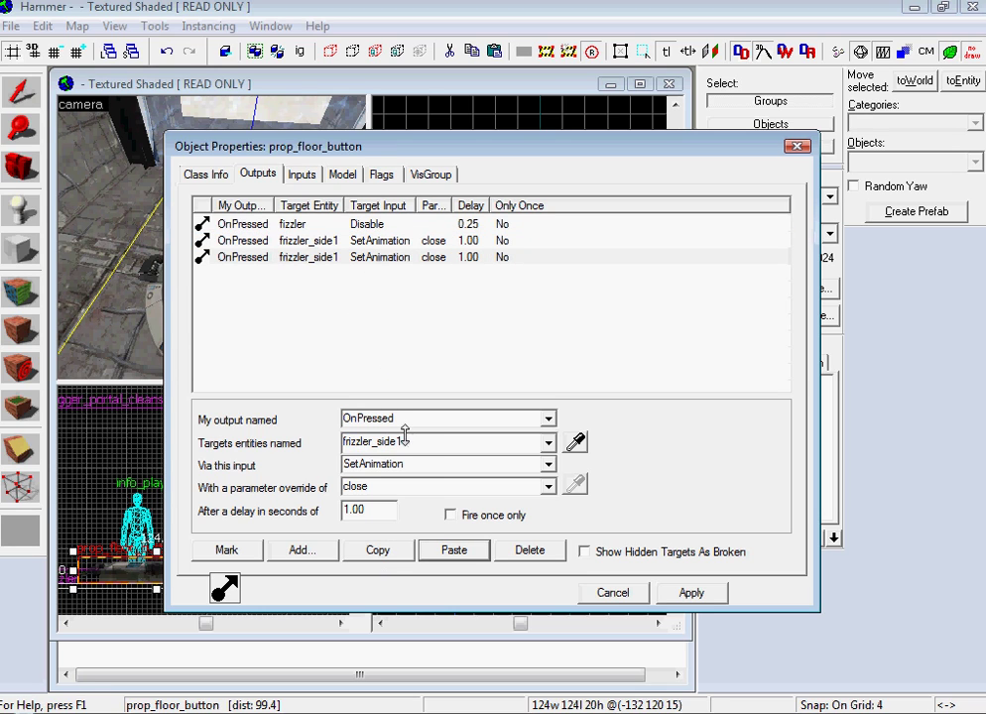
key(BackSpace)
text(2)
click(684, 592)
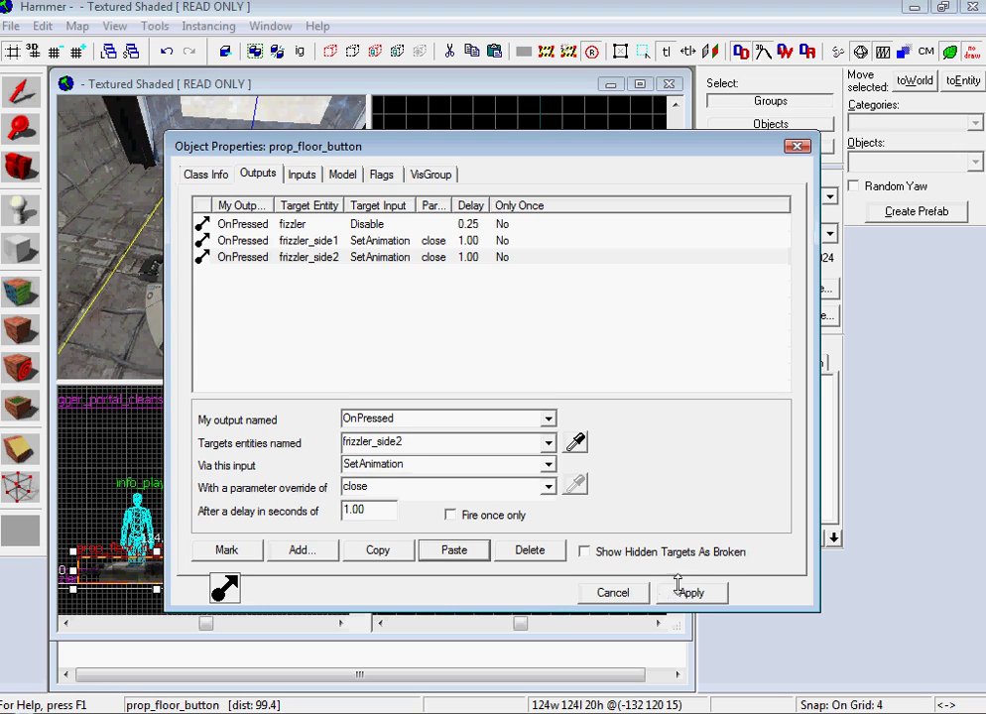
- Add an OnUnPressed output to the floor button that sends Enable to fizzler after a 1 second delay
click(302, 549)
click(545, 419)
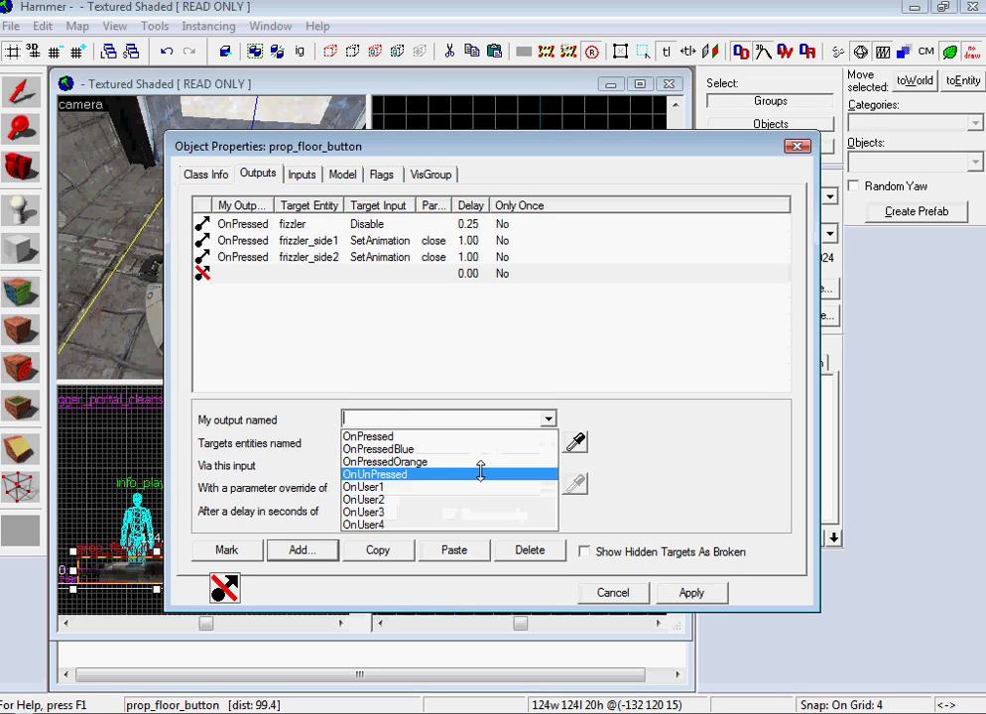
click(480, 485)
click(548, 419)
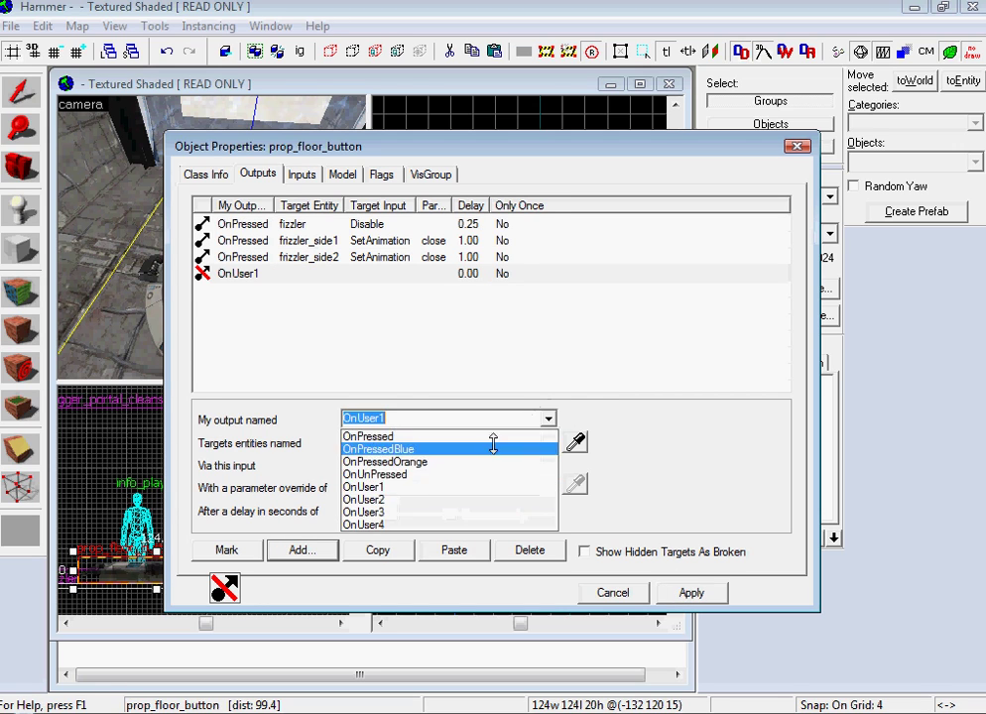
click(476, 469)
click(548, 443)
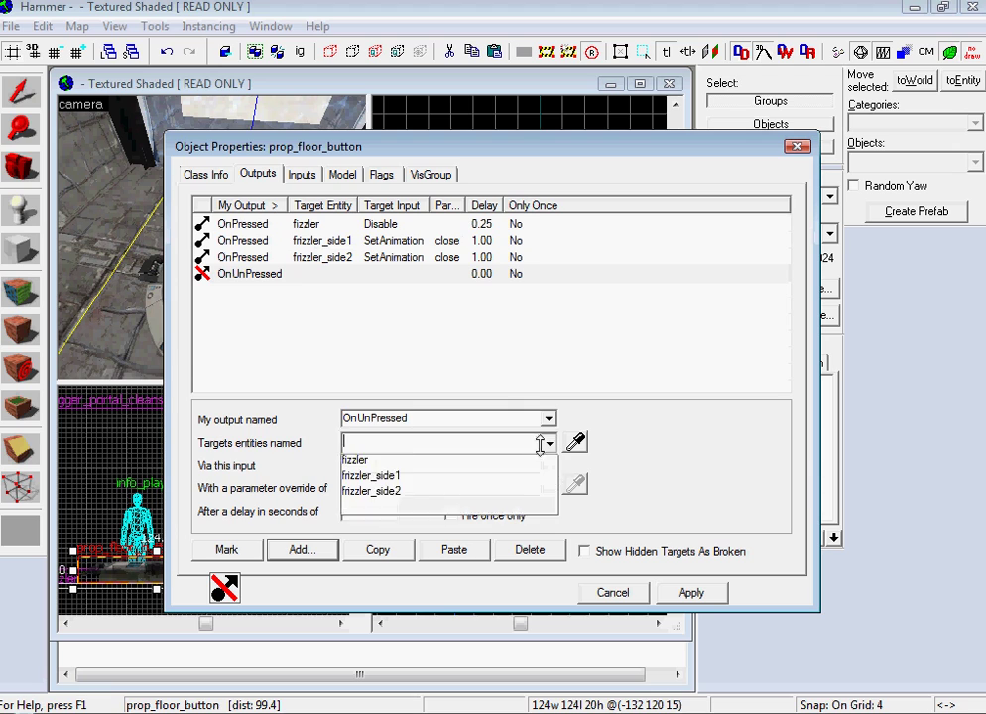
click(441, 462)
text(s)
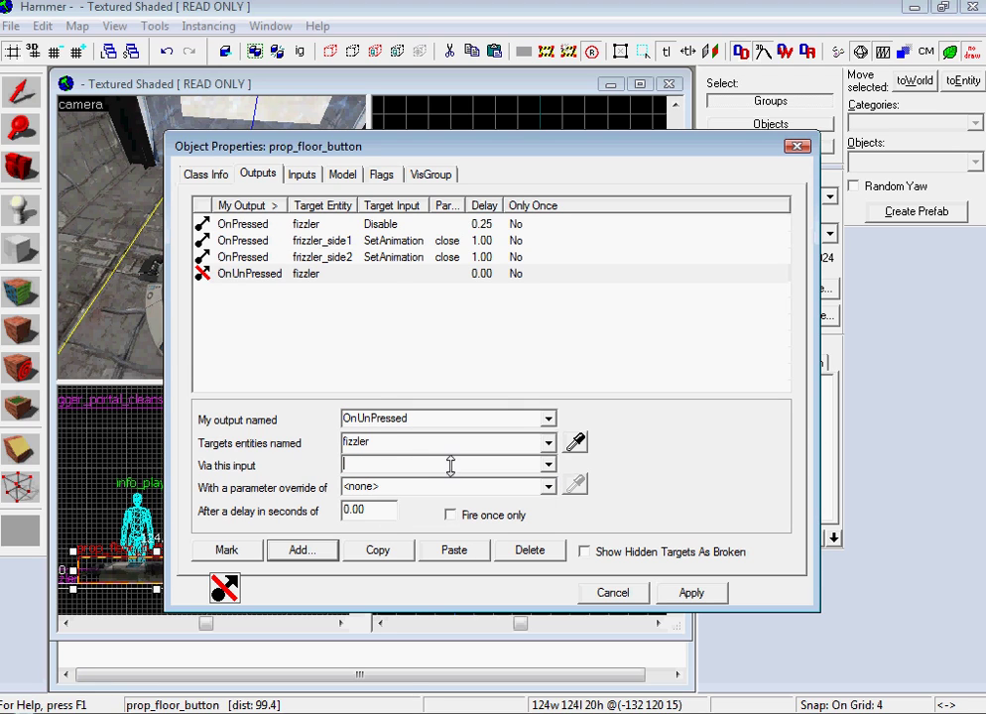
click(363, 510)
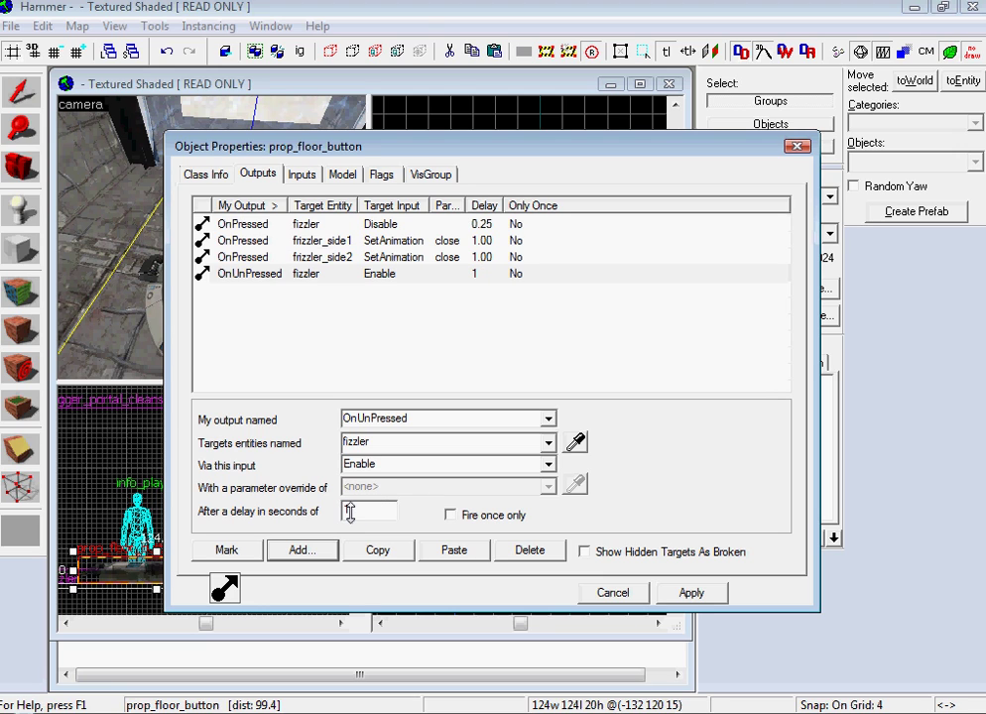
click(690, 593)
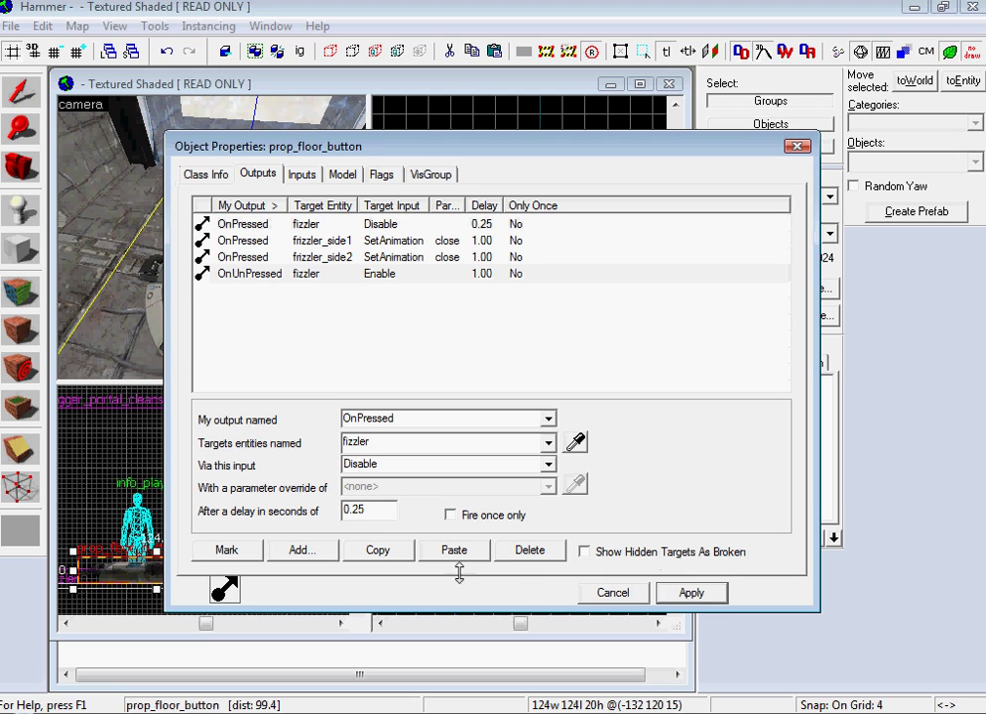
- Add an OnUnPressed output to the floor button that sends SetAnimation to frizzler_side1
click(325, 551)
click(547, 418)
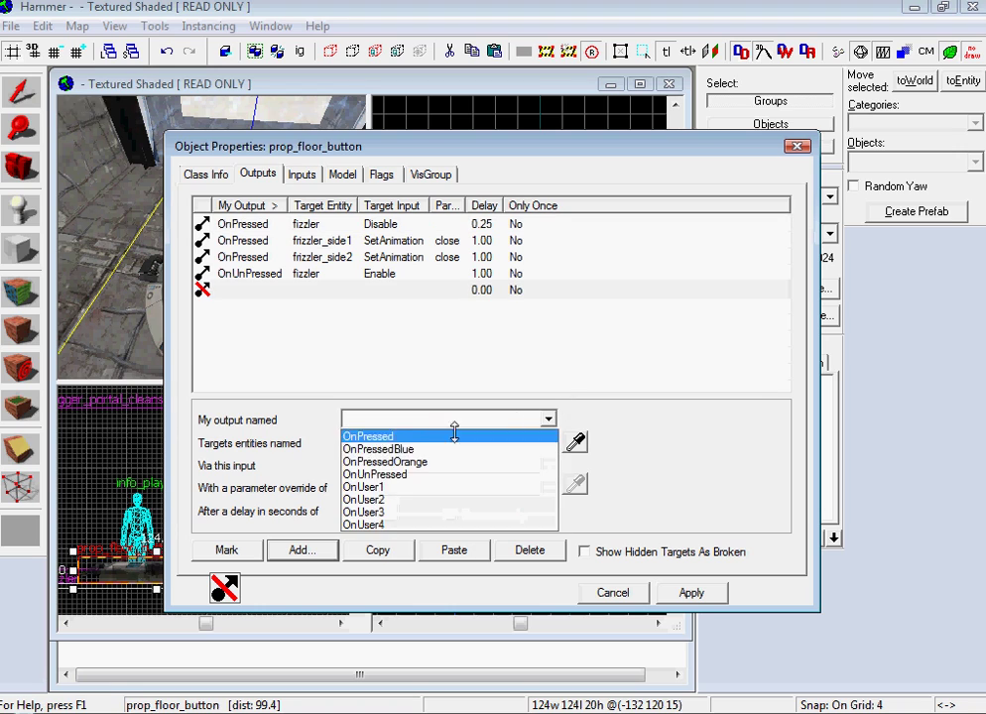
click(416, 475)
click(525, 443)
click(446, 478)
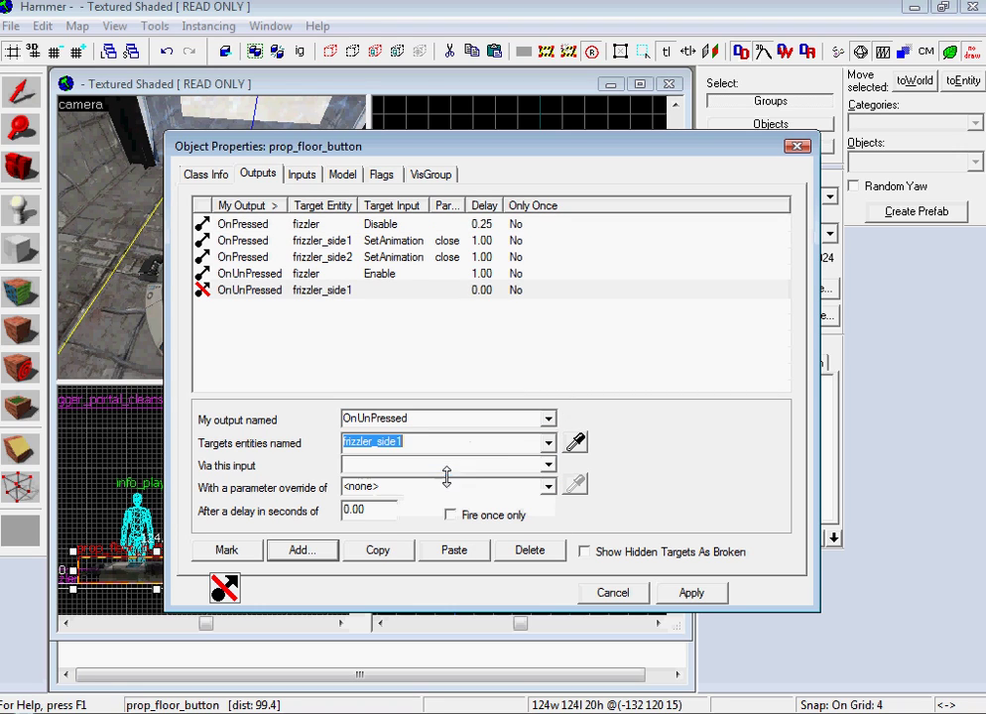
click(504, 466)
text(SetAnimation)
double_click(470, 484)
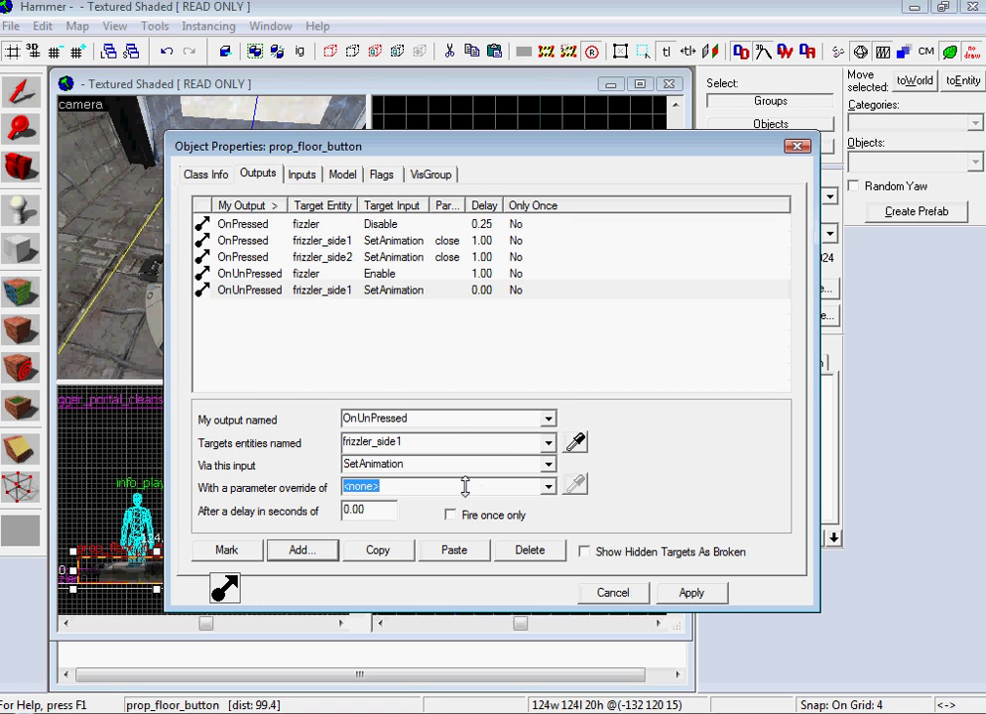
- Give the frizzler_side1 release output the parameter open and a 0.25 second delay, checking the sequence names in the model viewer, and apply it
click(587, 709)
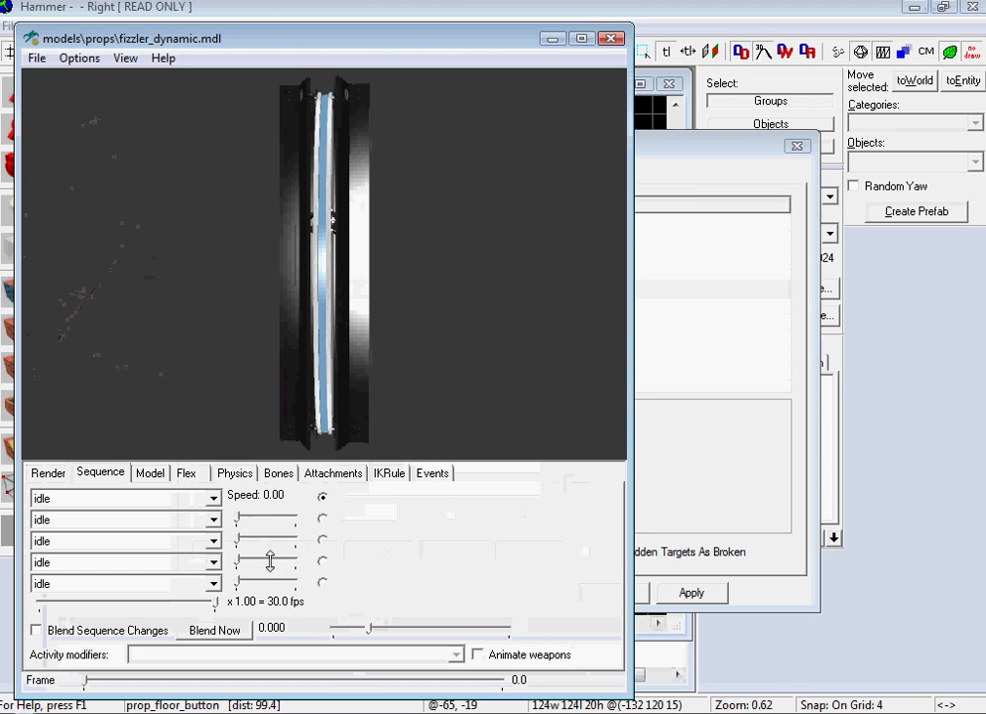
click(211, 500)
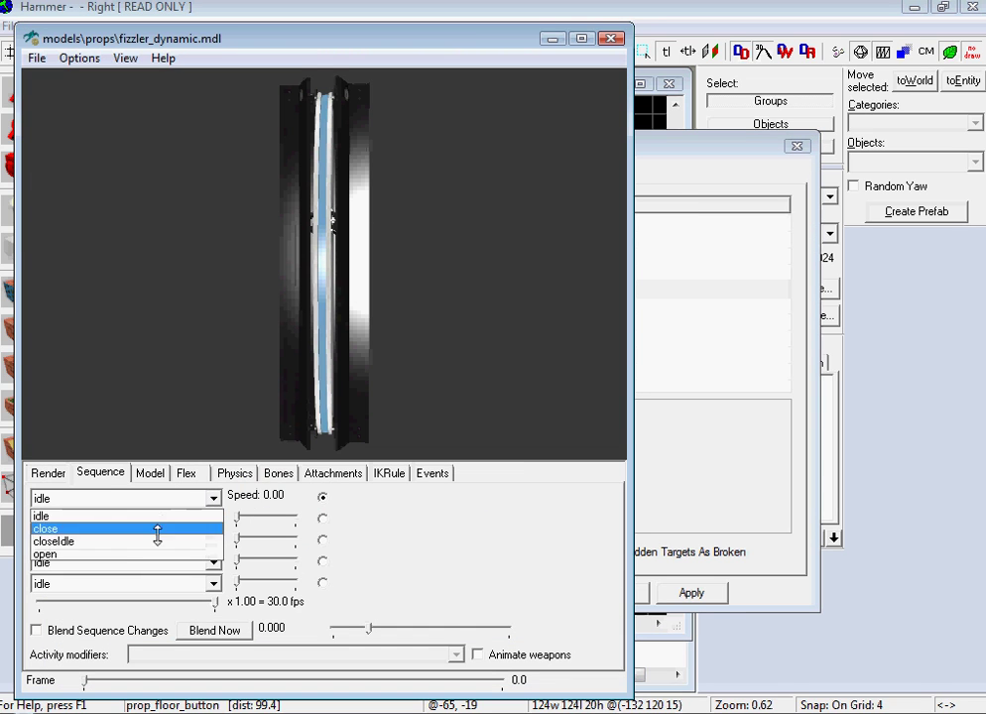
click(675, 300)
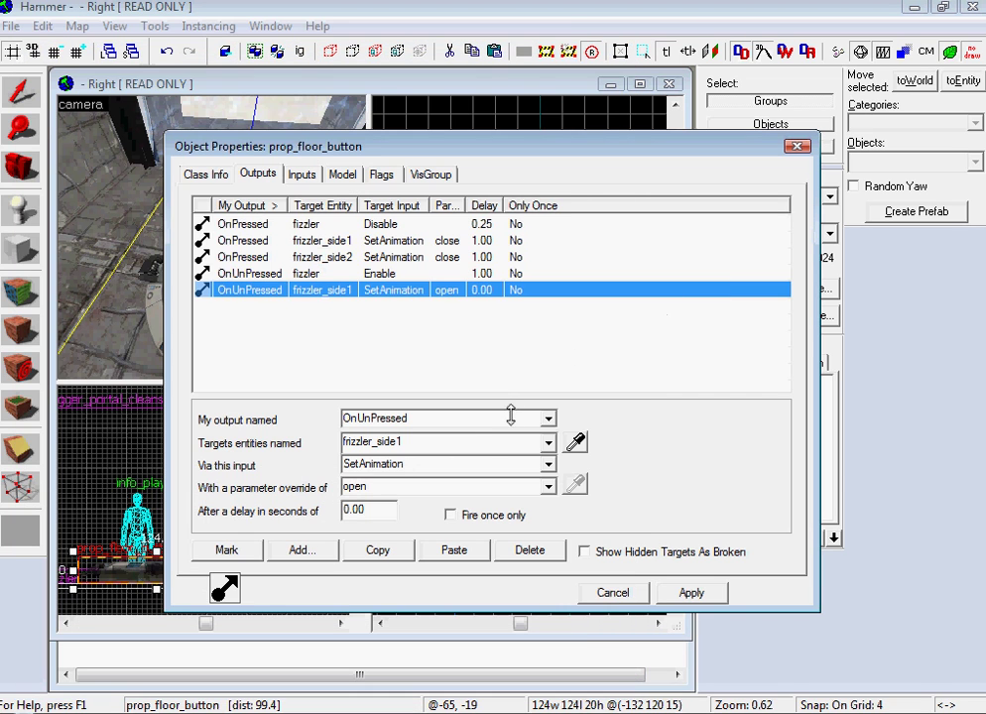
click(365, 510)
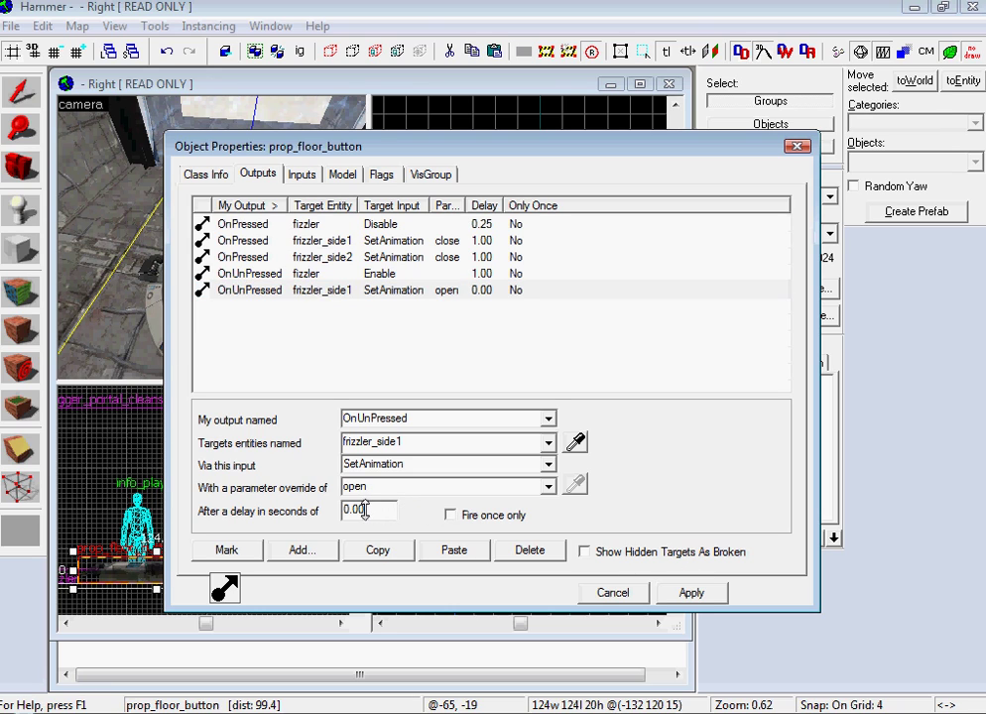
click(686, 592)
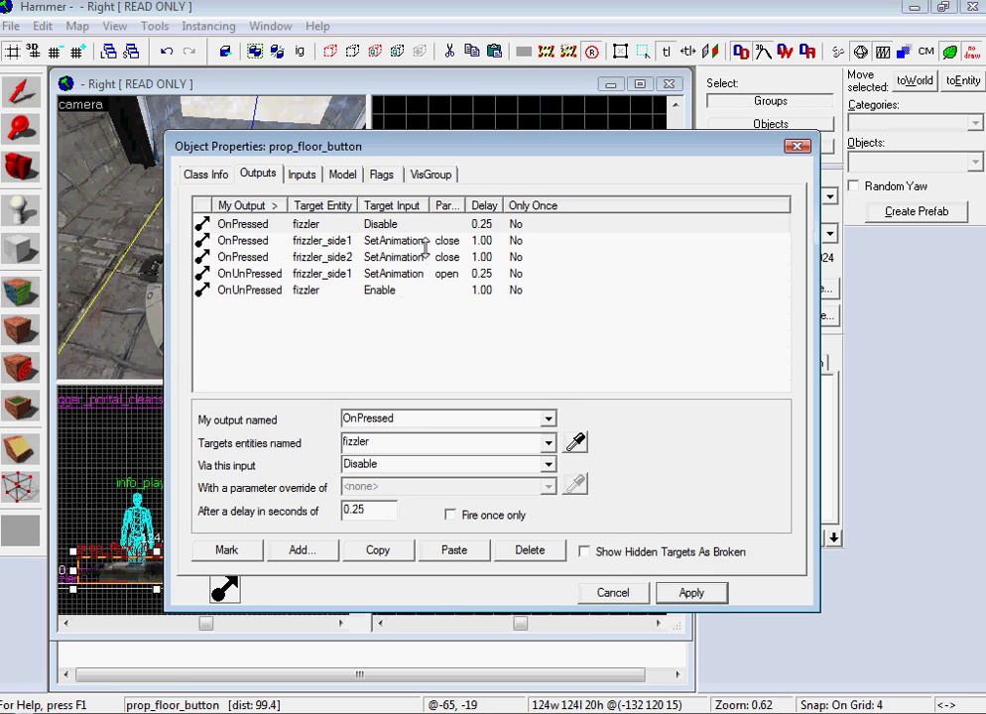
- Duplicate the frizzler_side1 open output, retarget the copy to frizzler_side2, apply it and close the floor button's properties
click(397, 273)
click(378, 549)
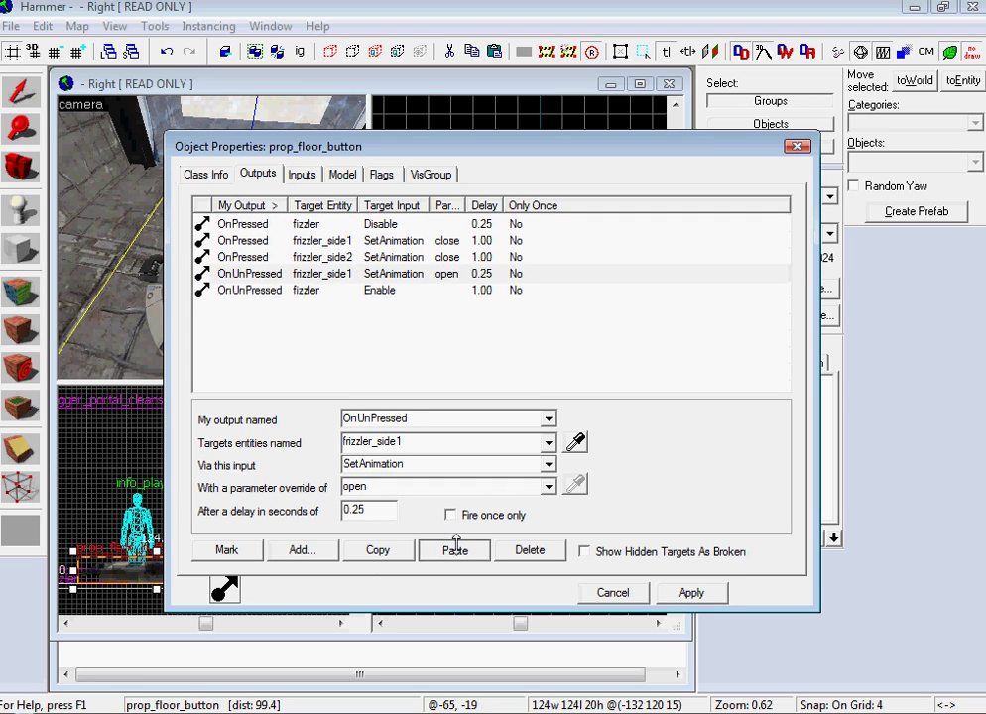
click(456, 548)
click(416, 442)
click(411, 441)
key(BackSpace)
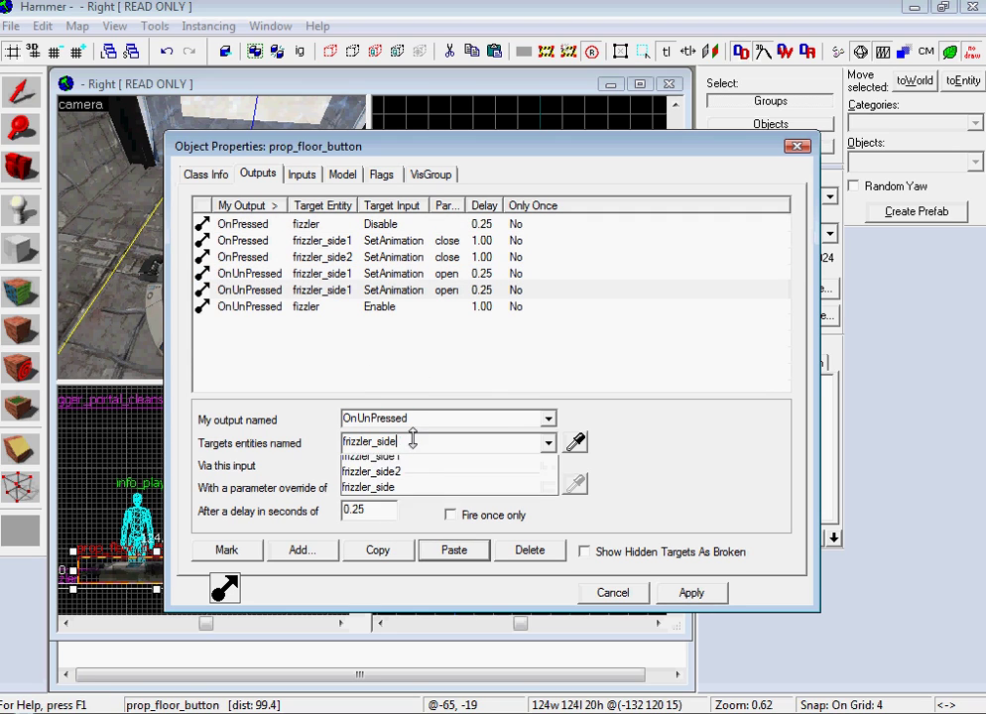
text(2)
click(685, 596)
click(615, 593)
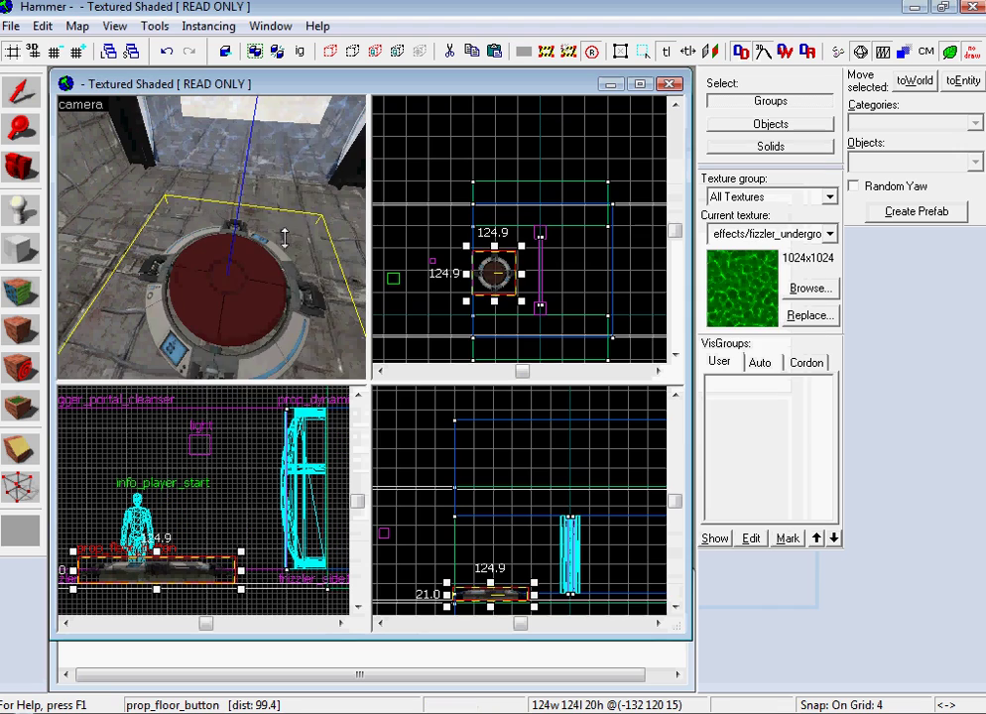
- Place another info_player_start entity on the floor beside the existing player start
key(z)
key(s)
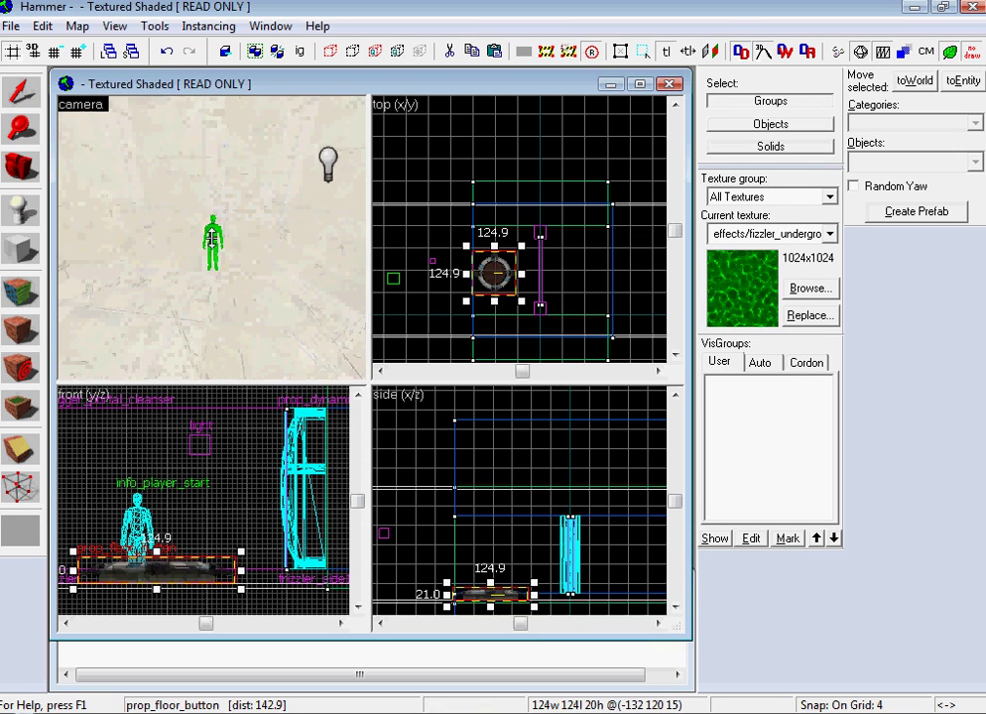
key(w)
key(z)
click(36, 215)
click(328, 321)
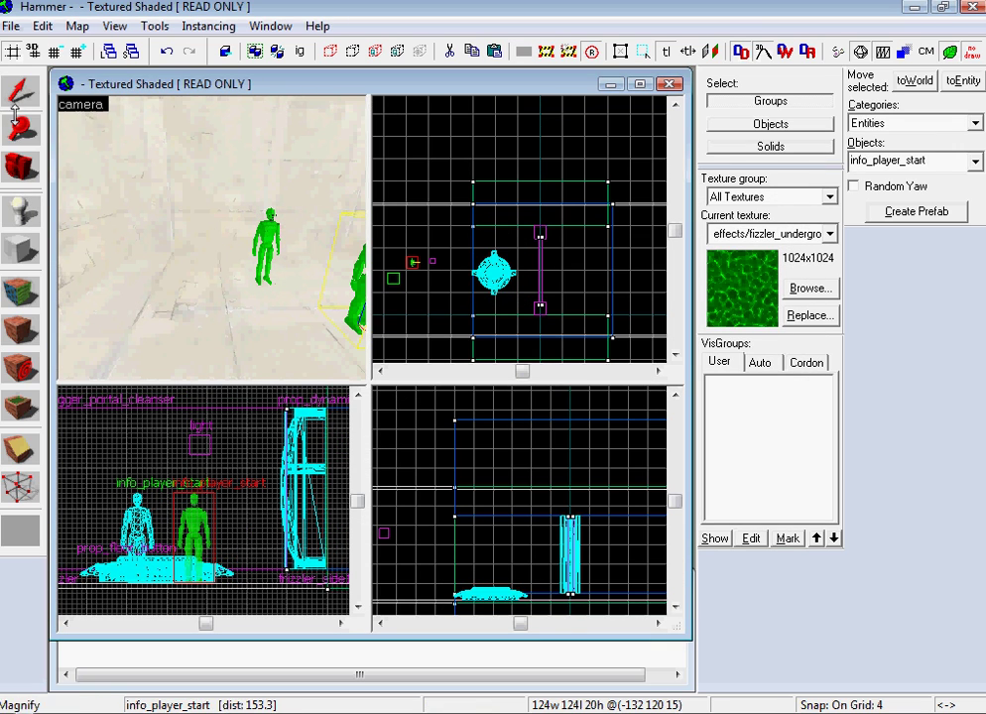
- Change the newly placed entity's class to weapon_portalgun and move it closer to the player start, raised off the floor
key(shift+s)
key(alt+Return)
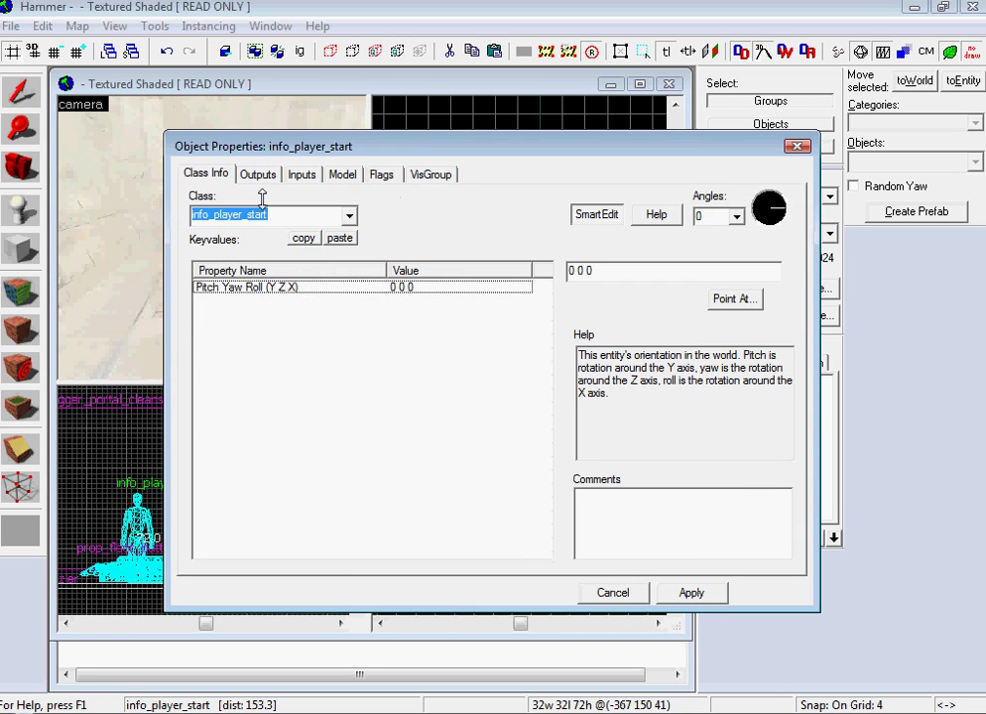
text(porta)
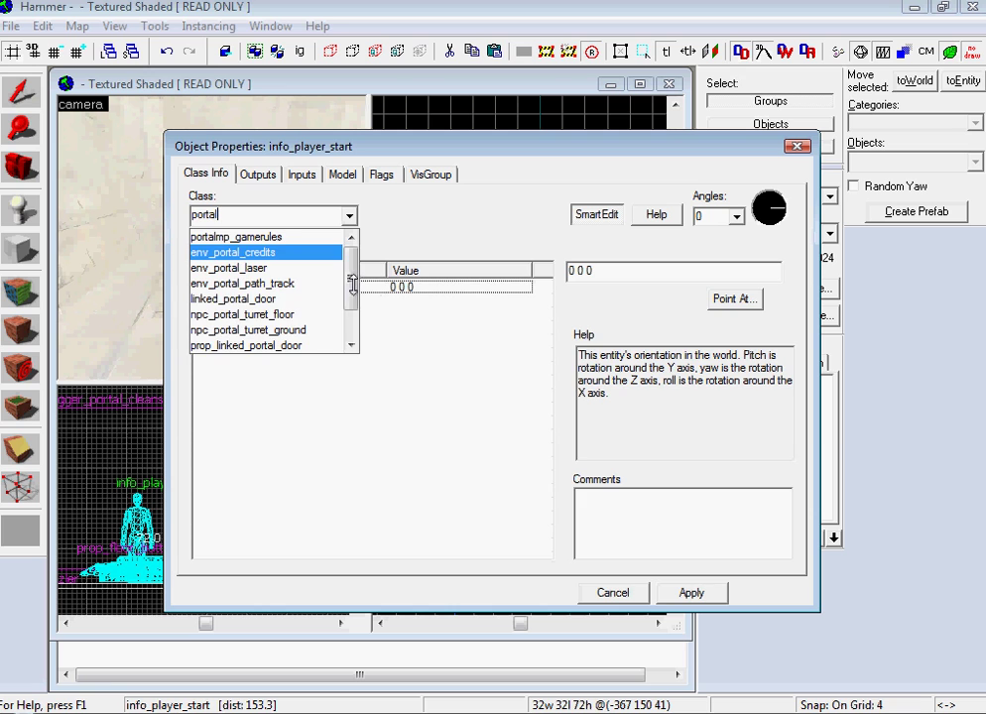
text(l)
scroll(352, 285, down, 3)
click(243, 345)
click(694, 593)
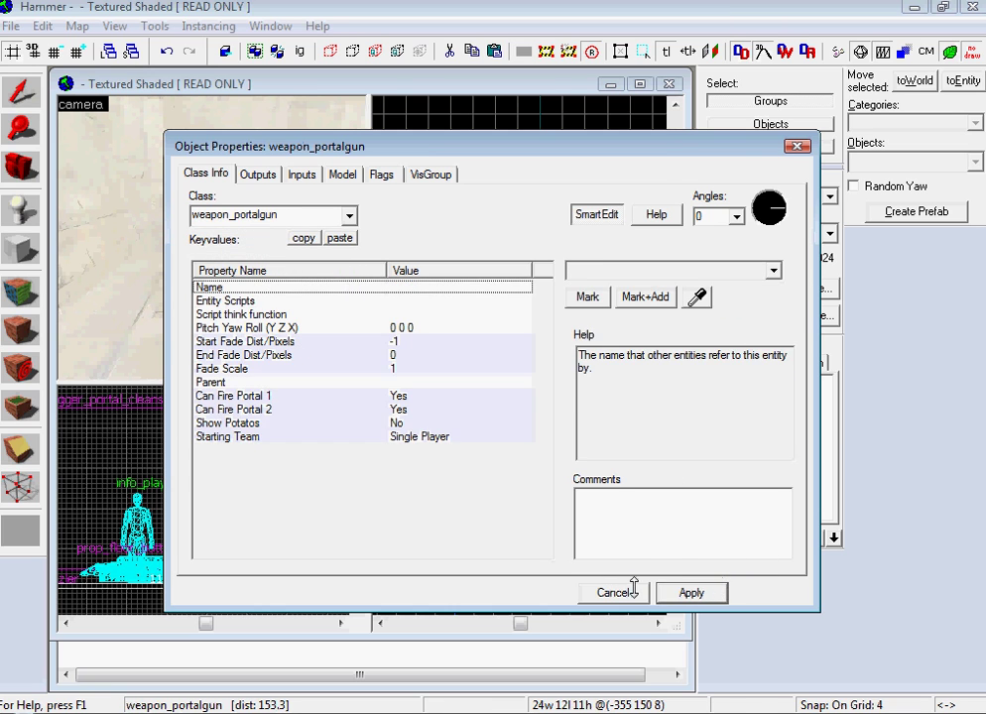
click(612, 592)
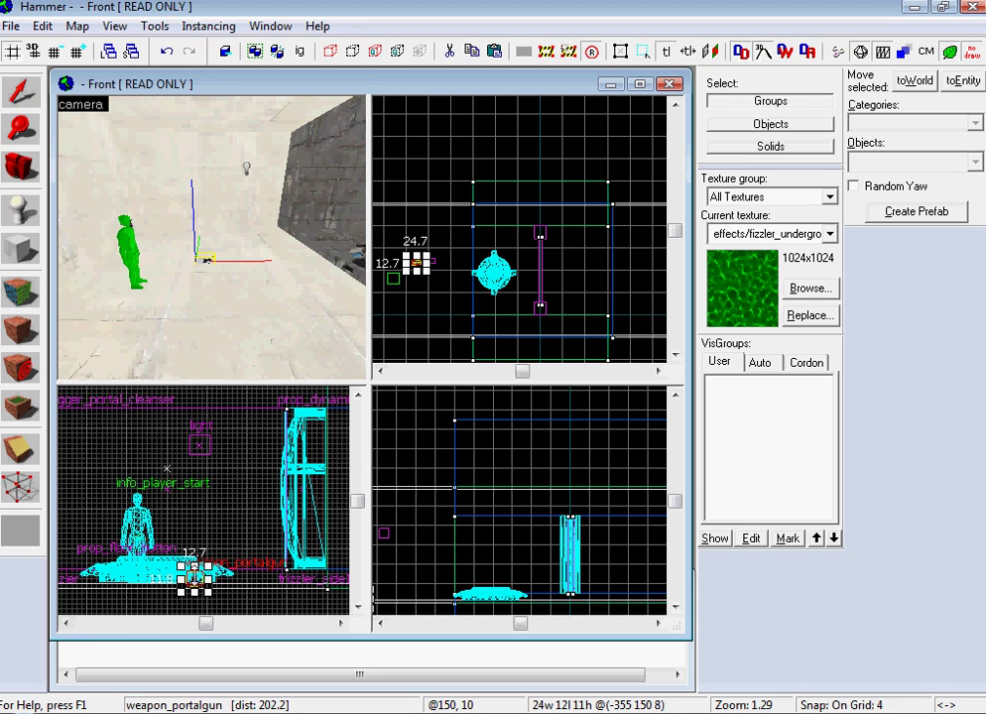
drag(195, 578, 176, 553)
- Save the map as terst, then compile and run it with normal BSP, VIS and RAD
key(F9)
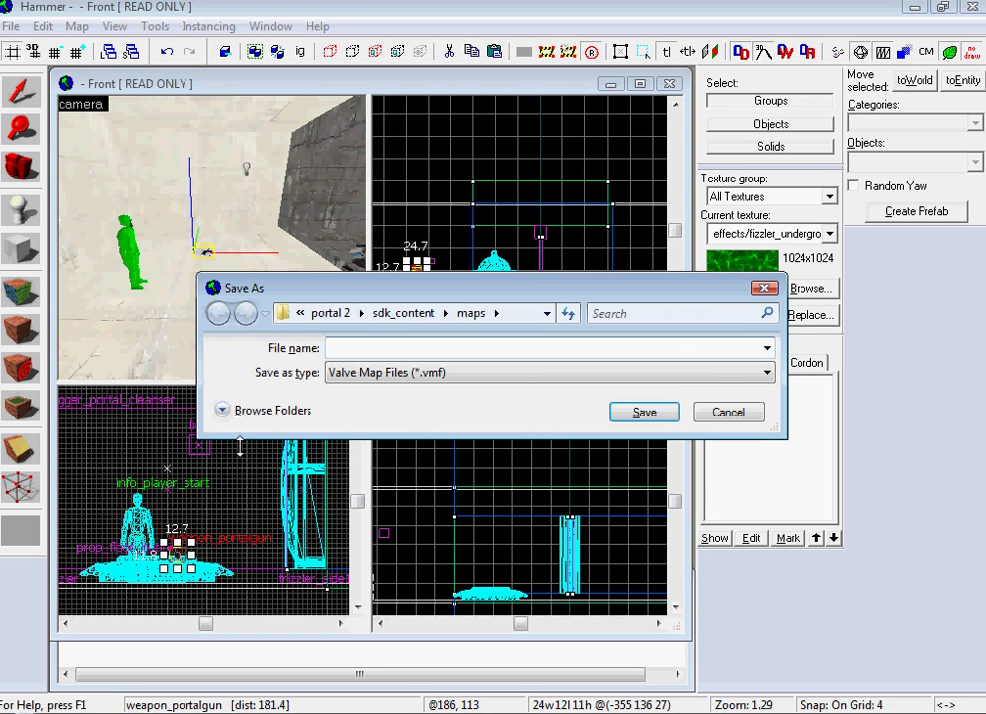
text(terst)
key(Return)
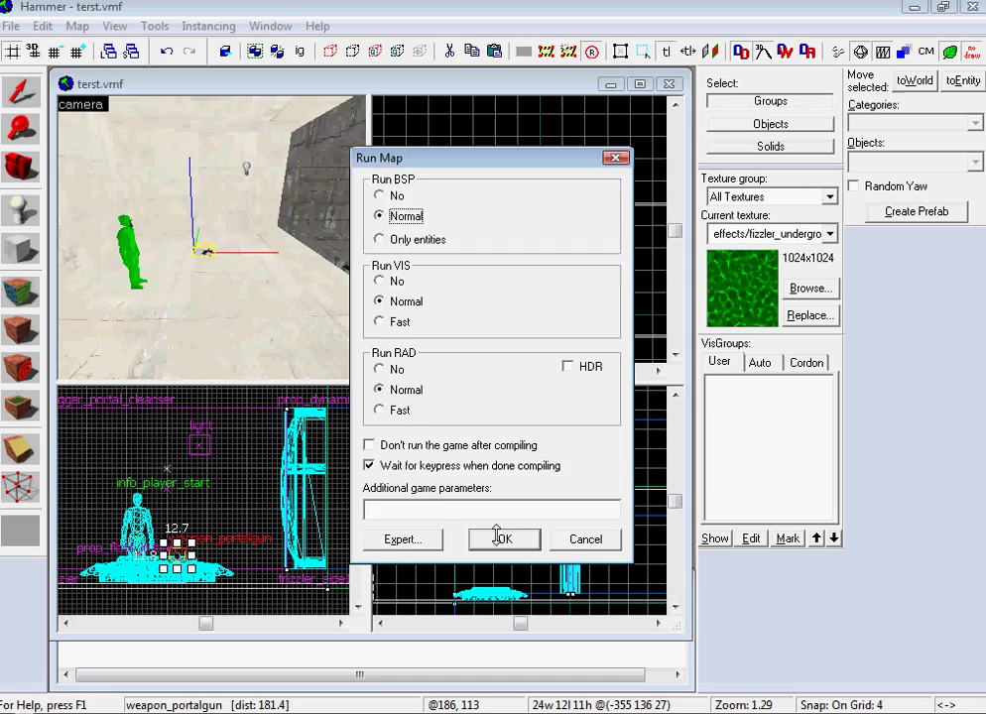
click(503, 538)
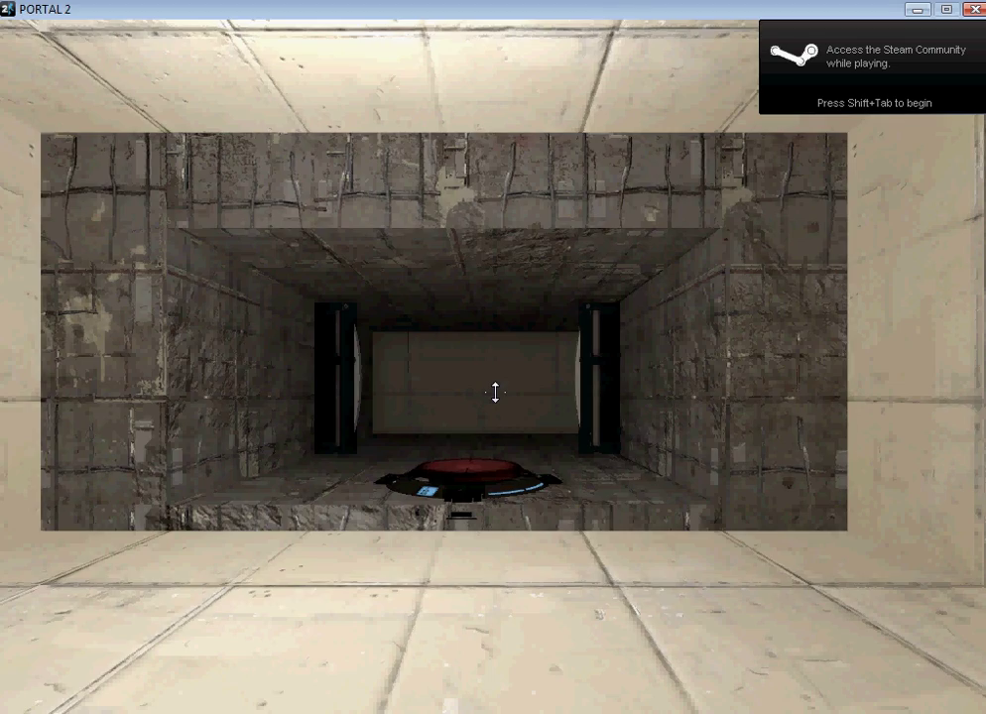
- Test the map in game by picking up the portal gun, walking over the floor button, checking the fizzler frames and firing both portals
key(w)
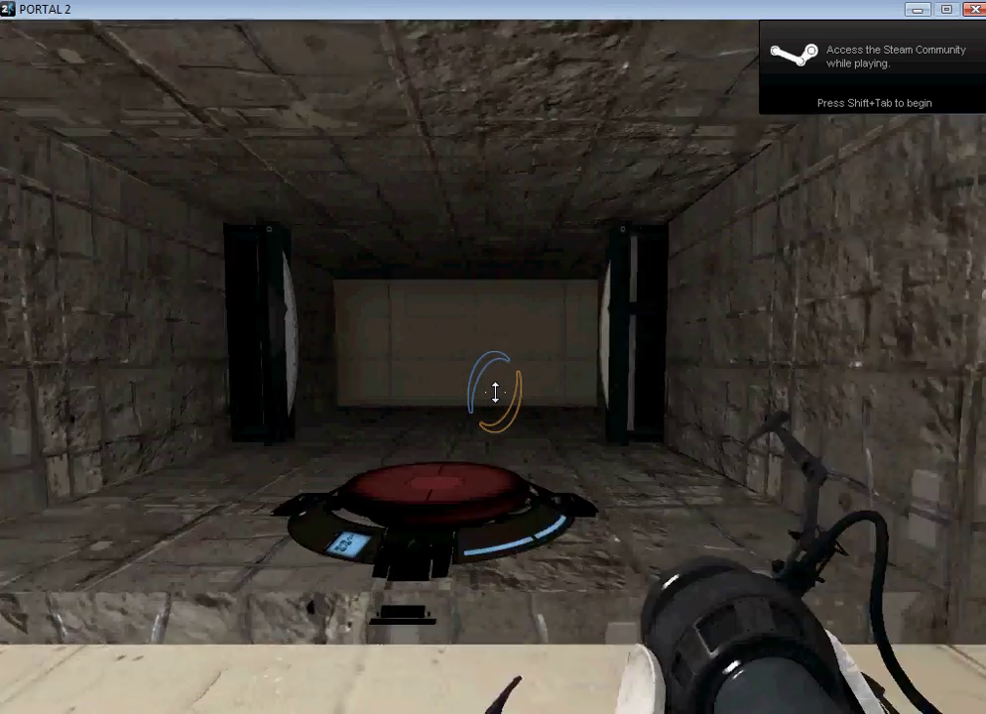
key(w)
key(w)
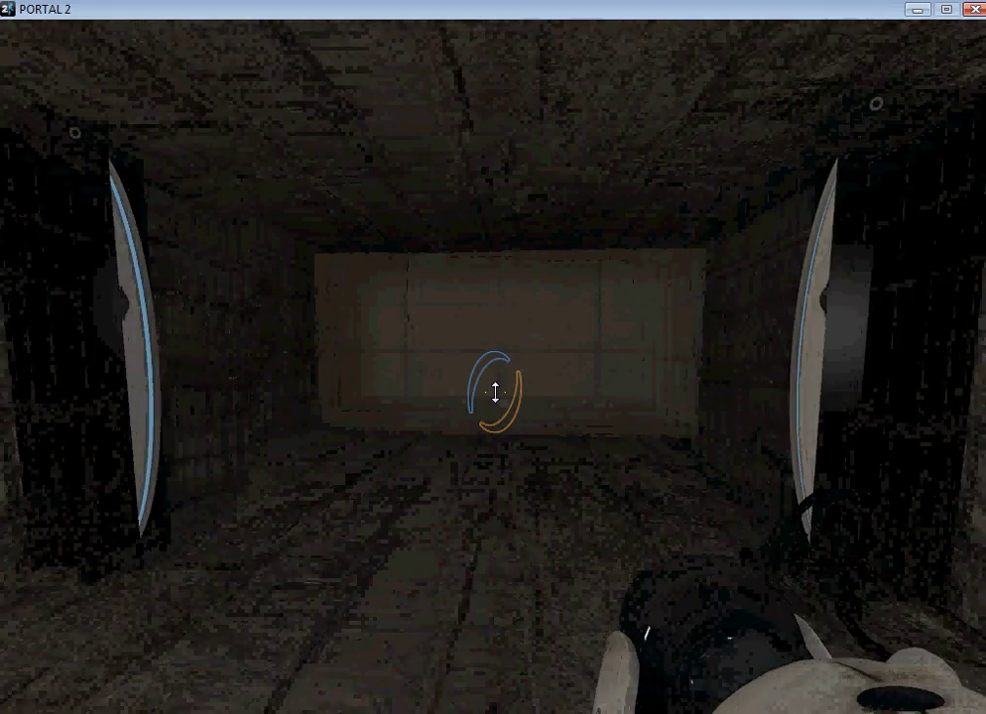
key(s)
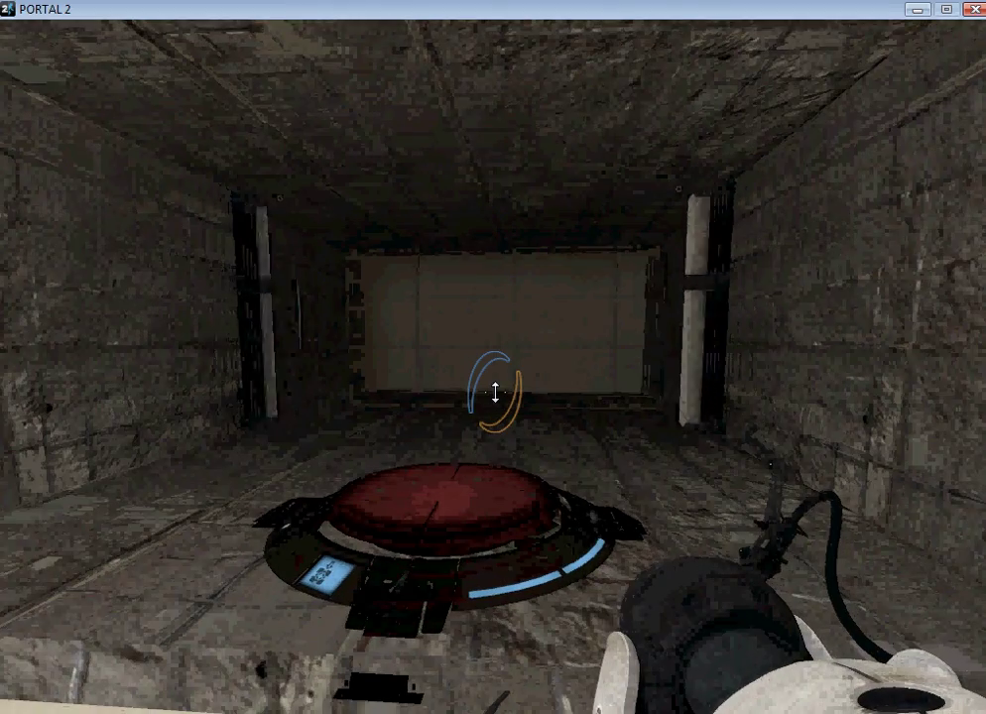
key(w)
key(d)
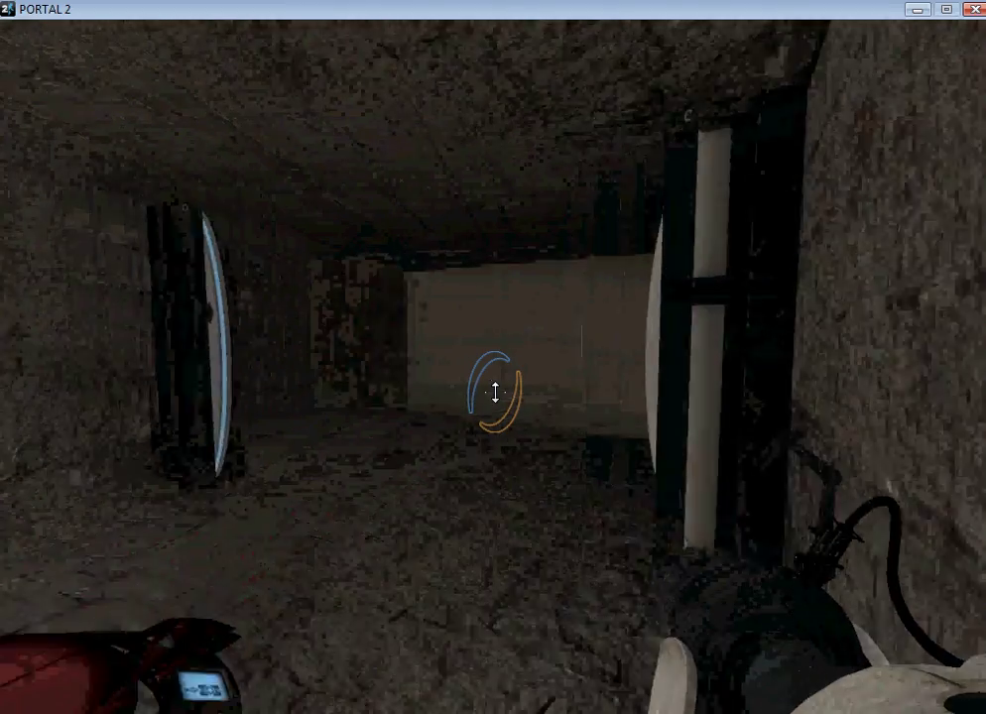
click(495, 393)
right_click(495, 393)
key(w)
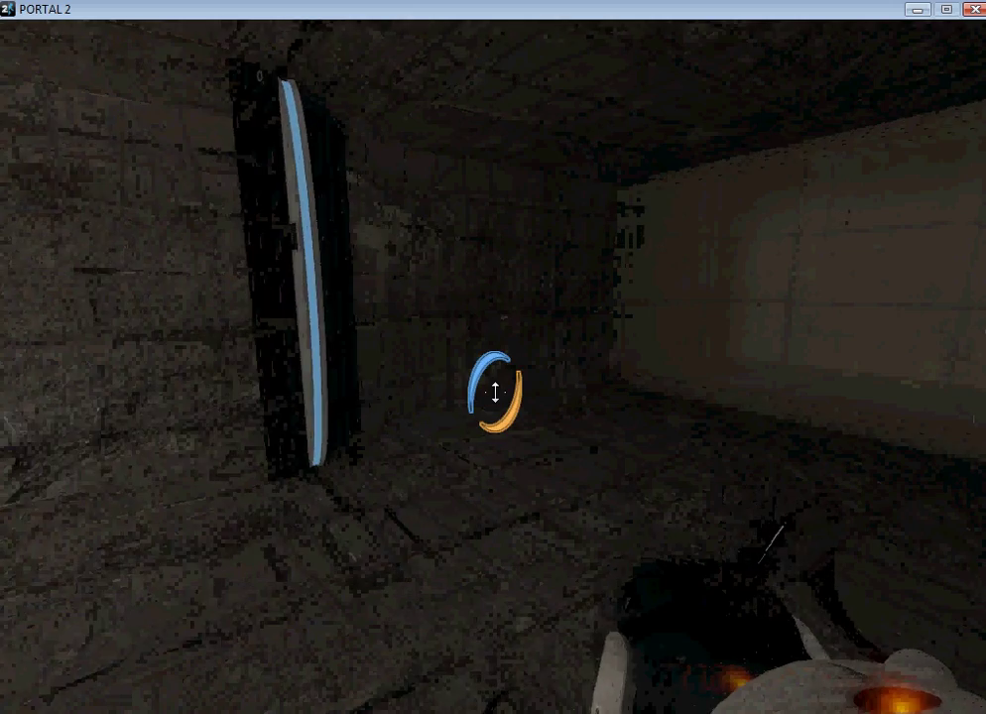
- Exit the test map, quit Portal 2 and return to Hammer
key(Escape)
click(237, 549)
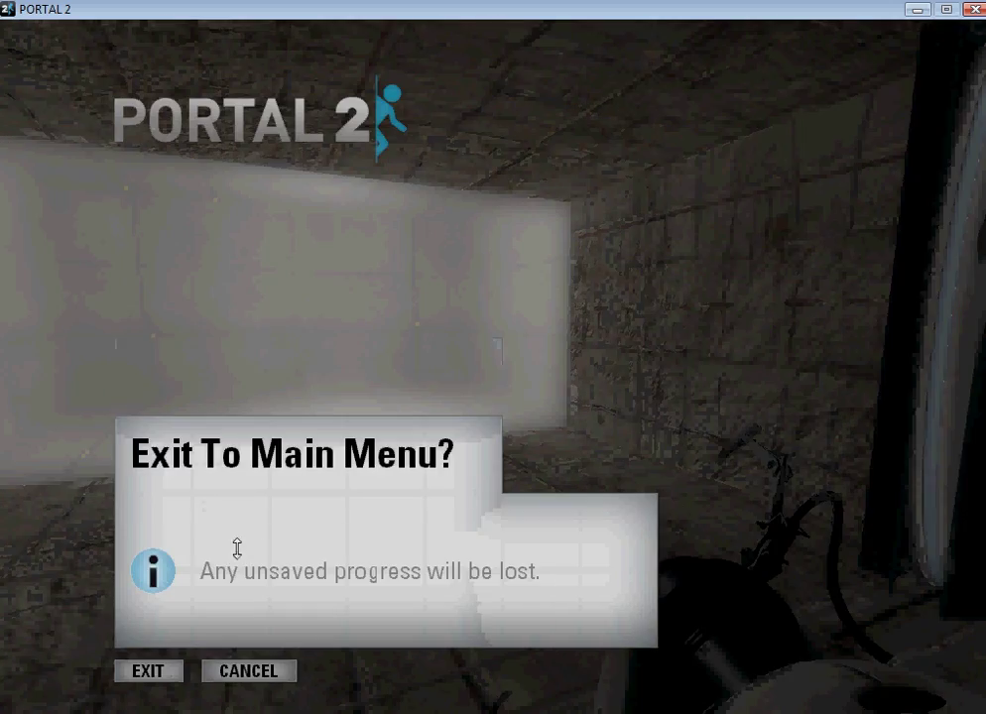
click(151, 668)
click(123, 622)
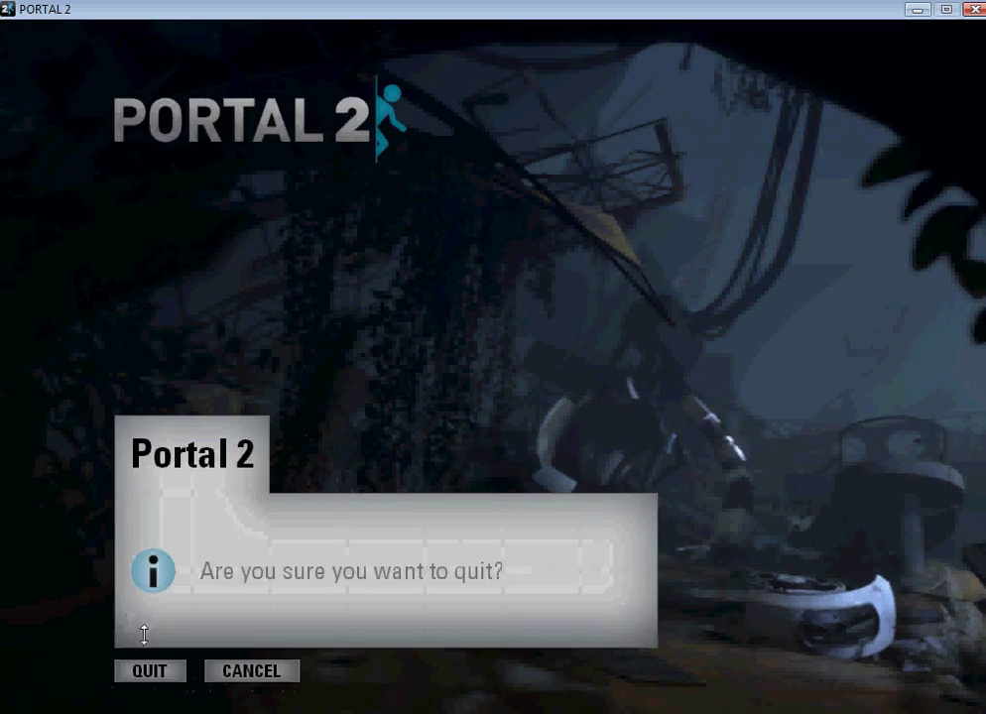
click(132, 676)
key(space)
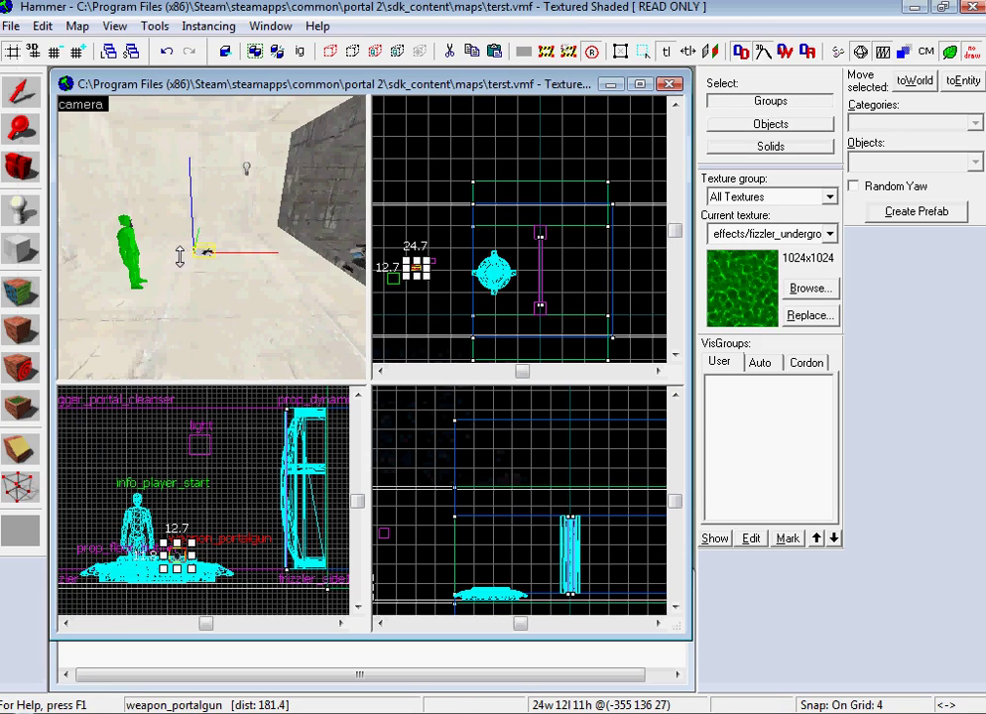
- Set the Visible property of the fizzler's trigger_portal_cleanser to Yes and close its properties
key(z)
key(w)
key(z)
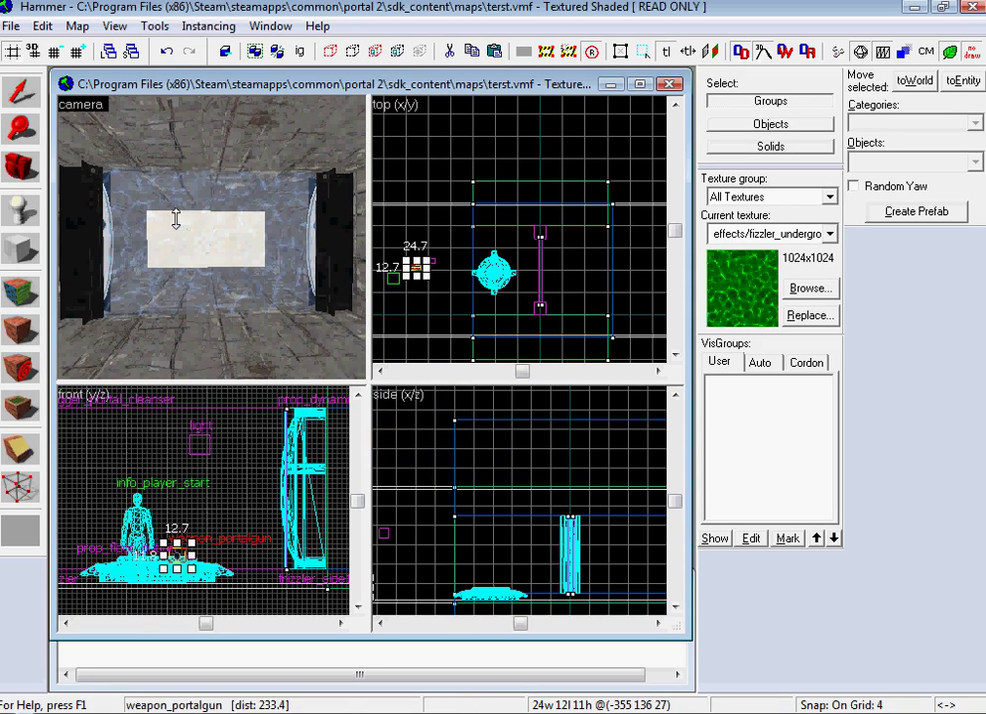
double_click(253, 159)
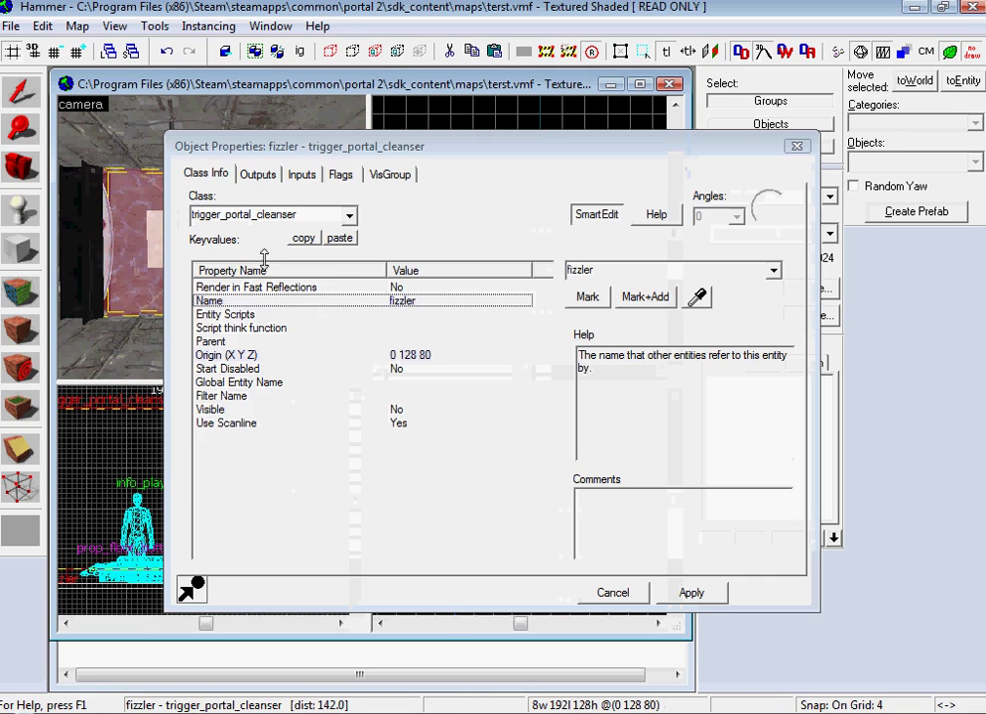
click(385, 411)
click(772, 270)
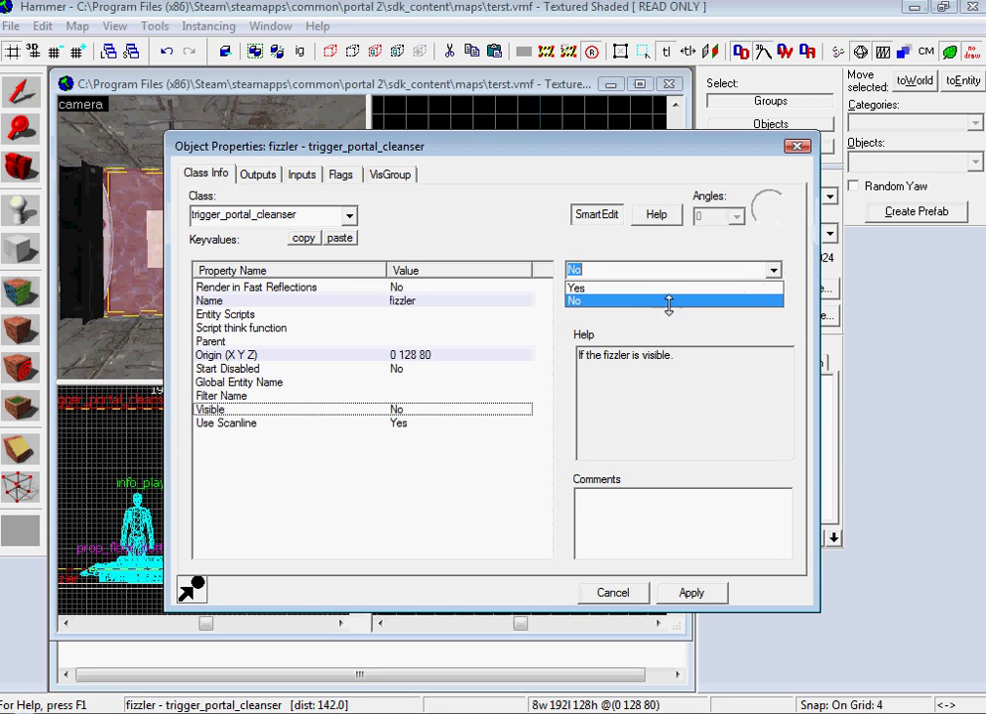
click(663, 289)
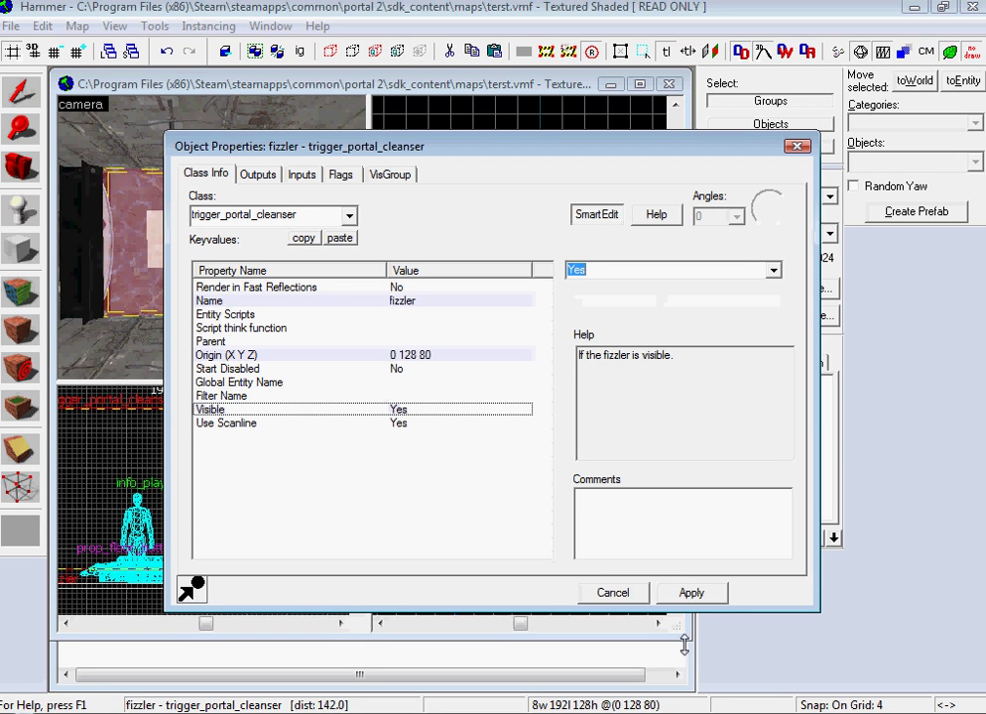
click(612, 593)
- Recompile and run the map, then test the fizzler in game with portals and the floor button
key(F9)
key(Return)
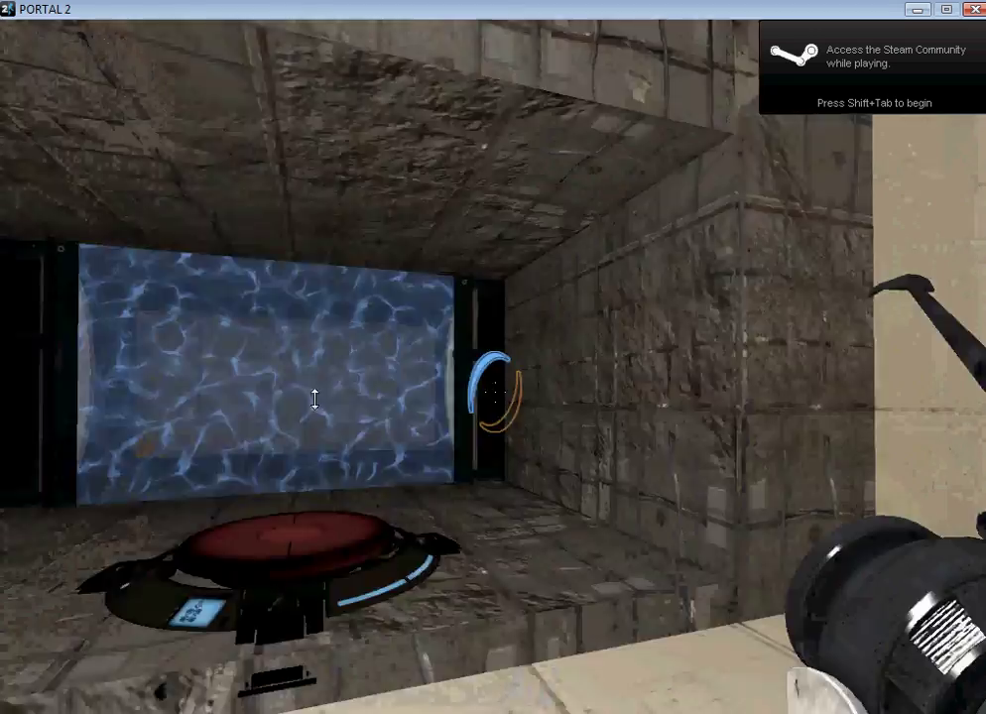
right_click(495, 393)
right_click(495, 392)
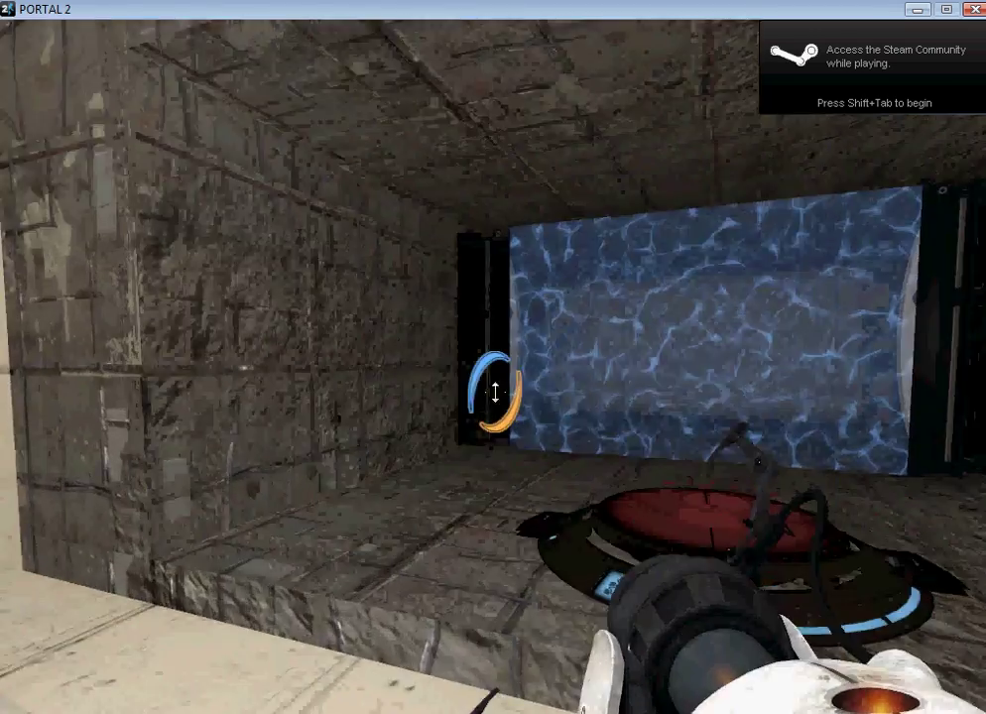
key(w)
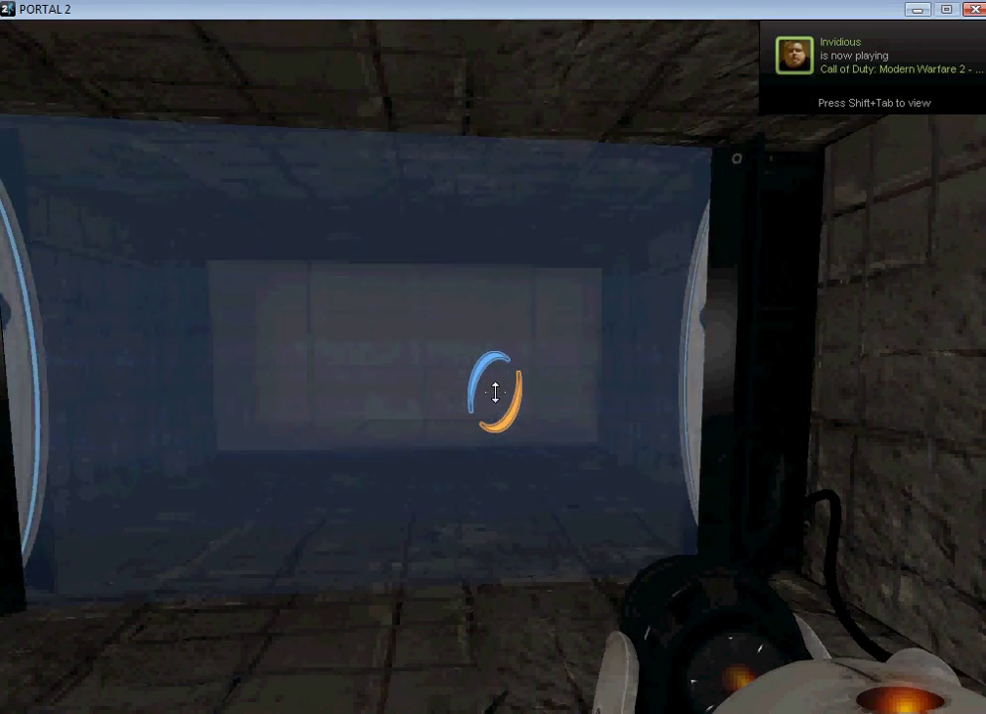
key(s)
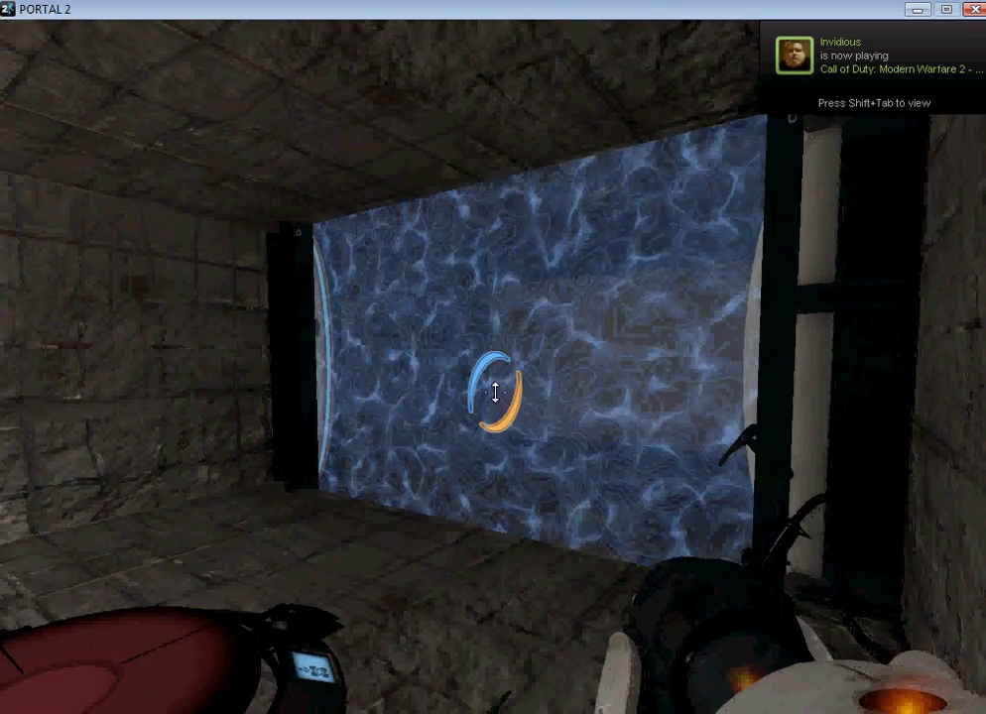
key(w)
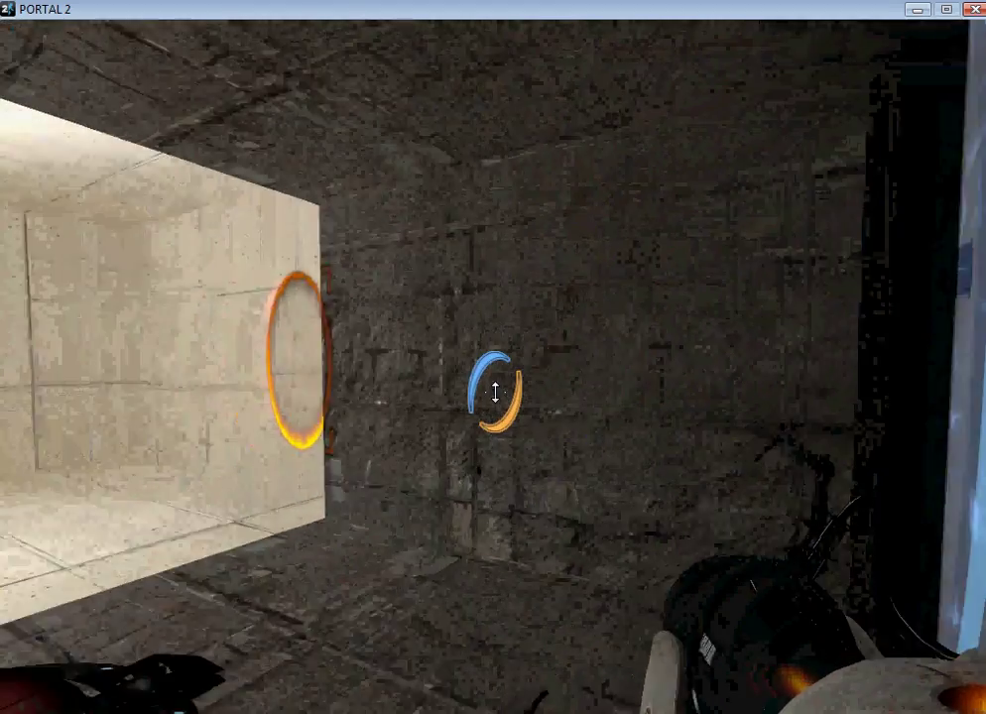
key(w)
- Exit the test map to the main menu, request quitting the game and switch windows
key(Escape)
click(205, 551)
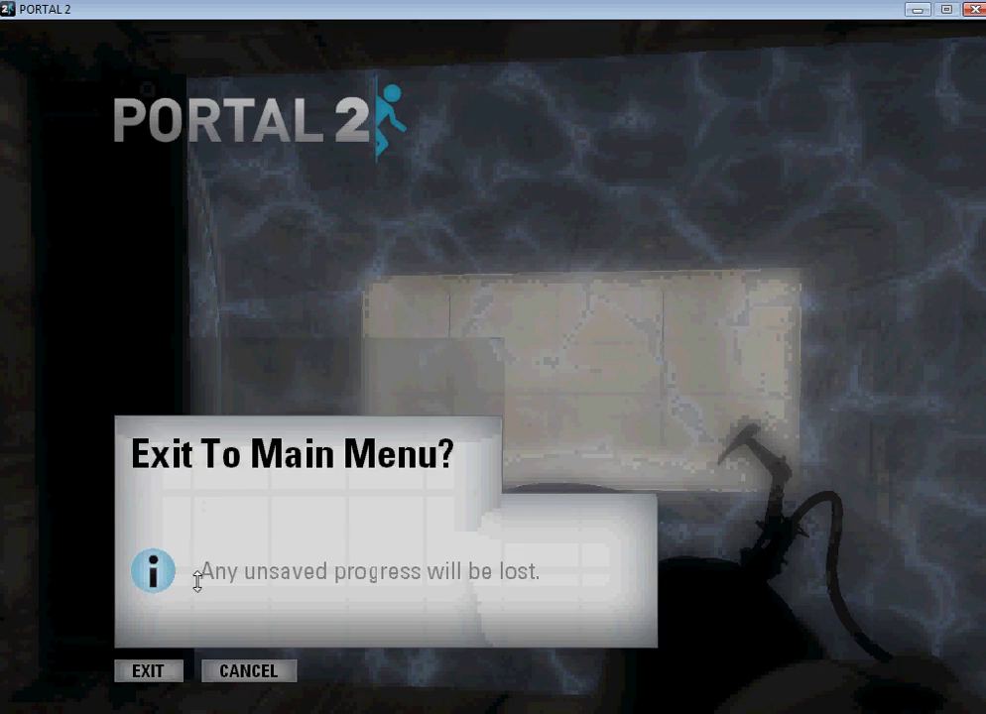
click(147, 671)
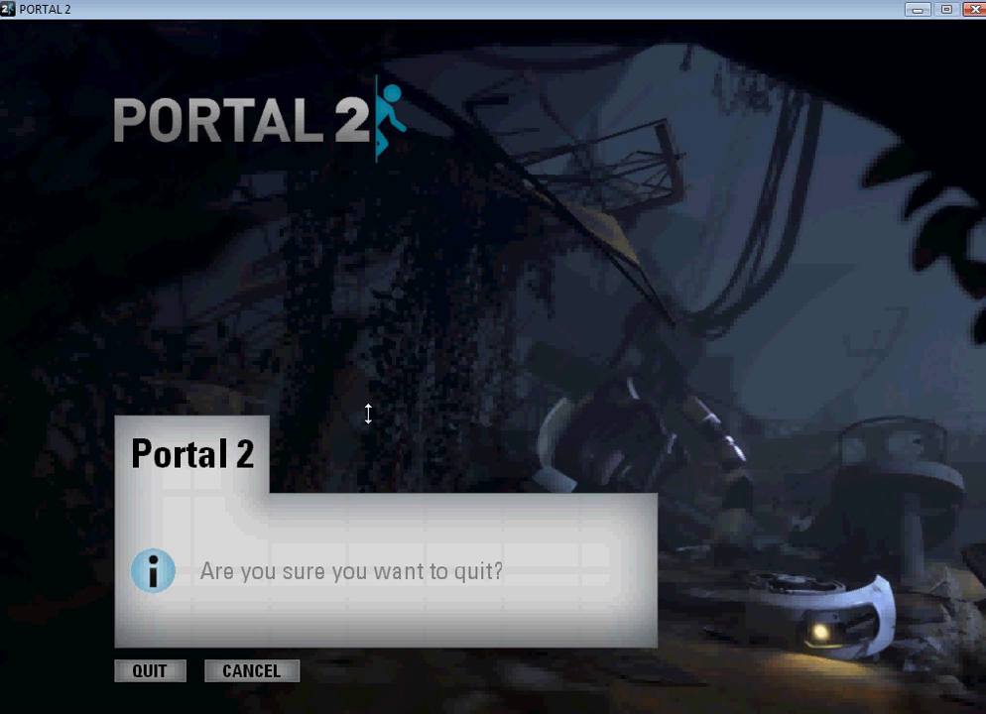
key(alt+Tab)
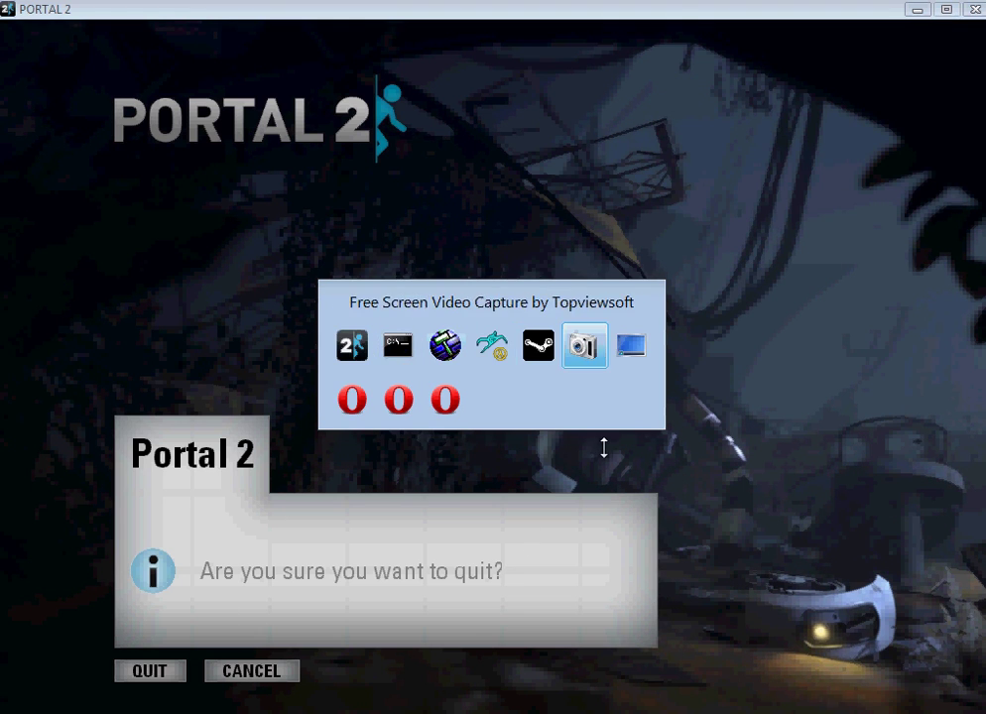